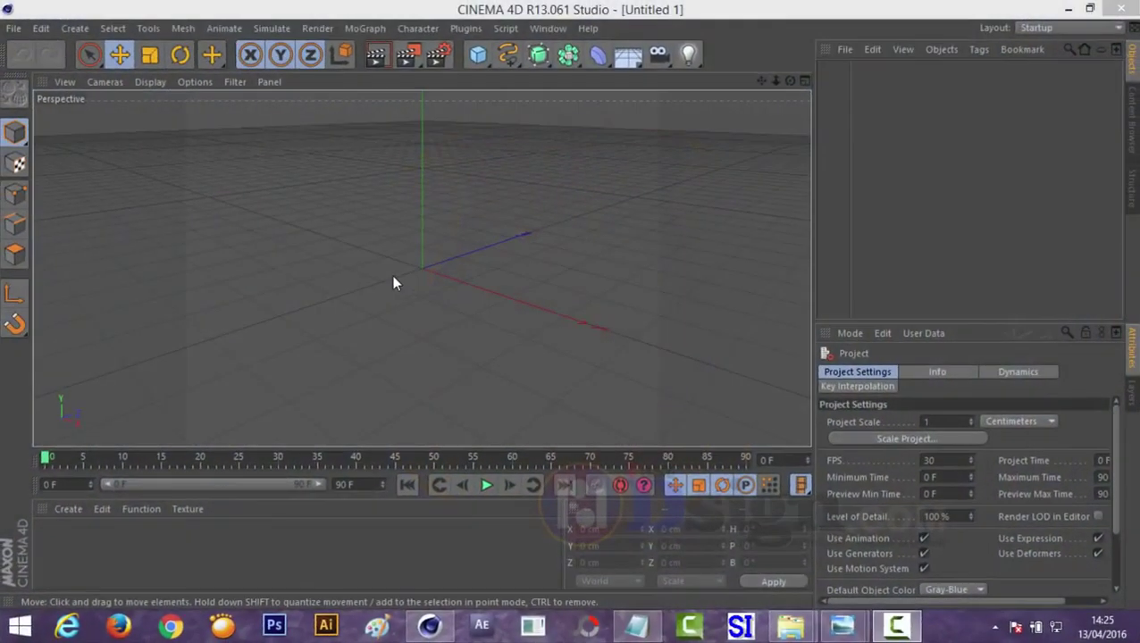
Add a Floor, a Sky and a MoText object showing the default word 'Text'
left_click(626, 57)
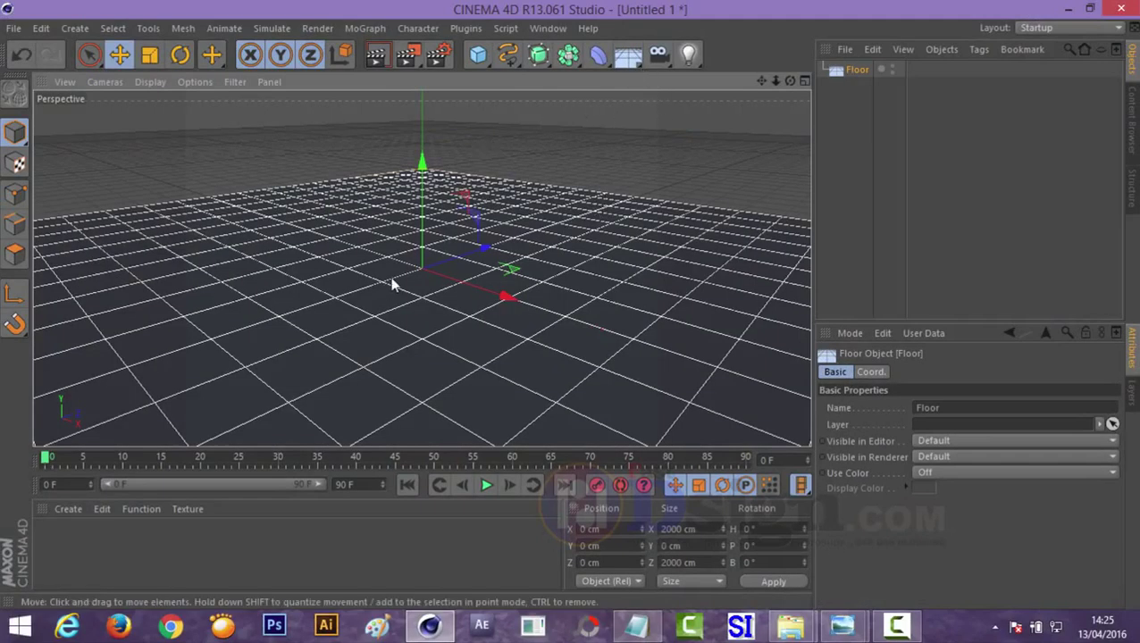
left_click_drag(626, 56, 704, 107)
left_click(705, 107)
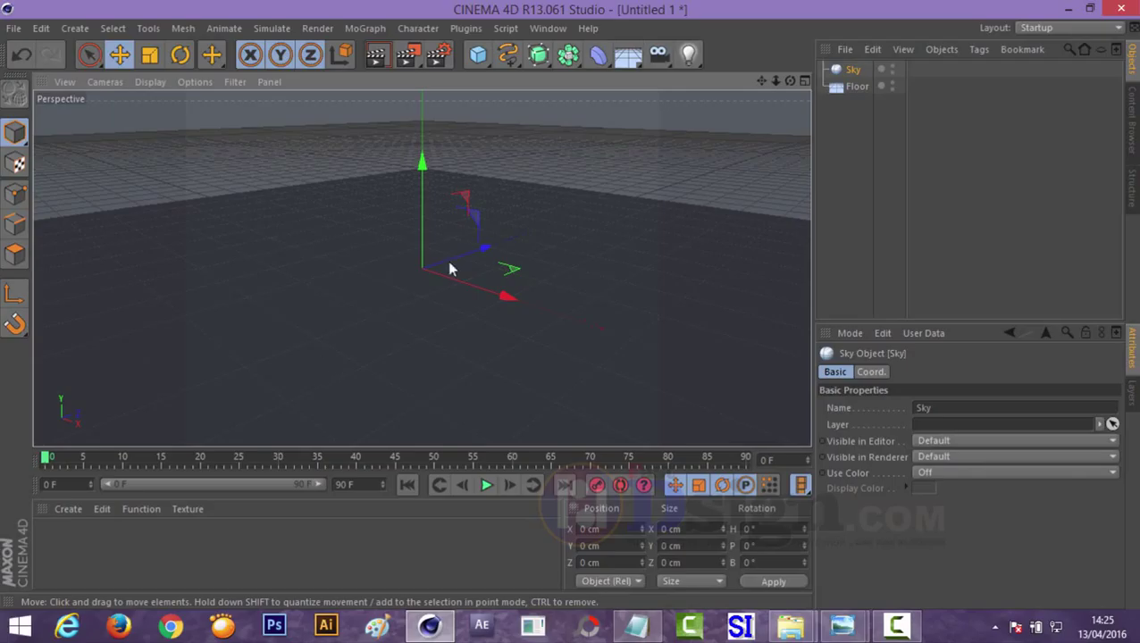
left_click(365, 28)
left_click(388, 219)
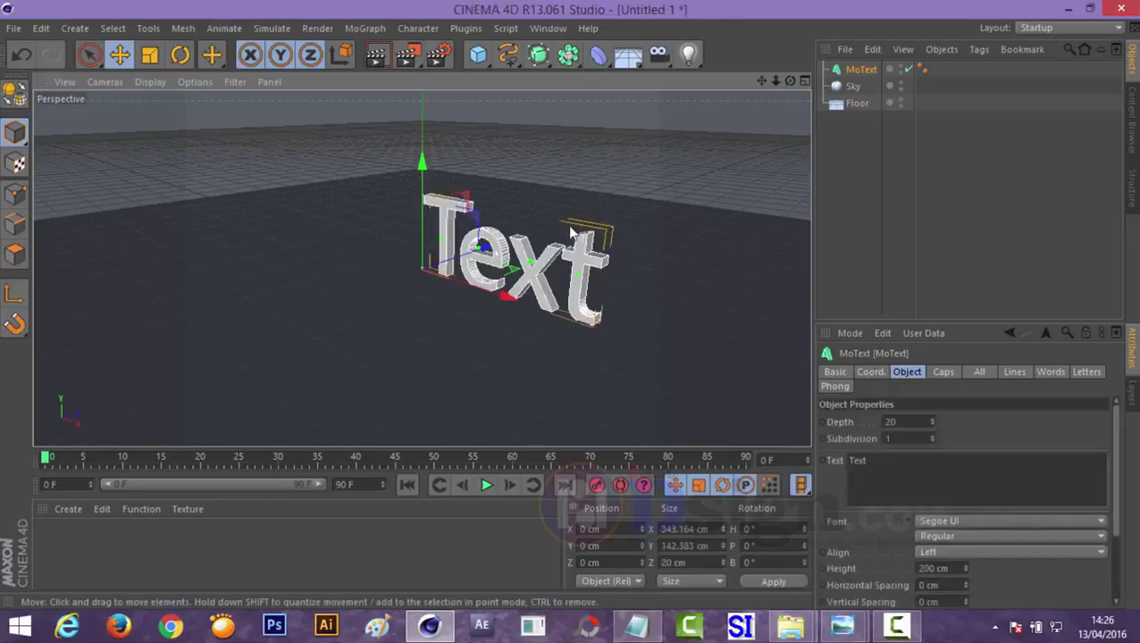
Change the MoText to read 'FAST' and set its font to Santana-Black
double_click(882, 455)
type("FAST")
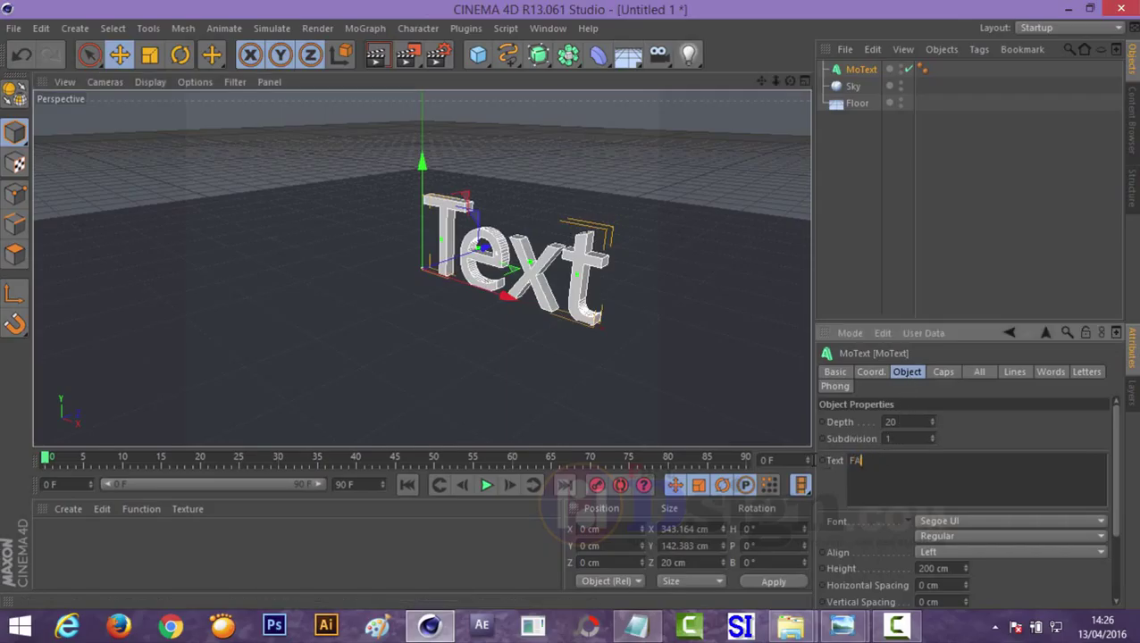
left_click(831, 486)
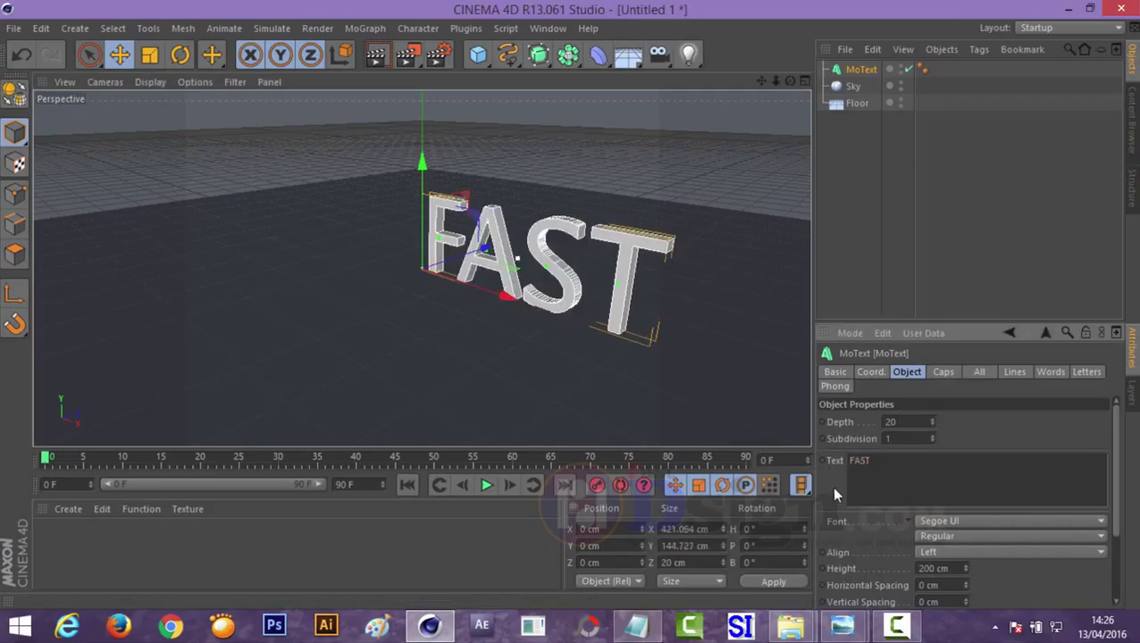
left_click(1032, 524)
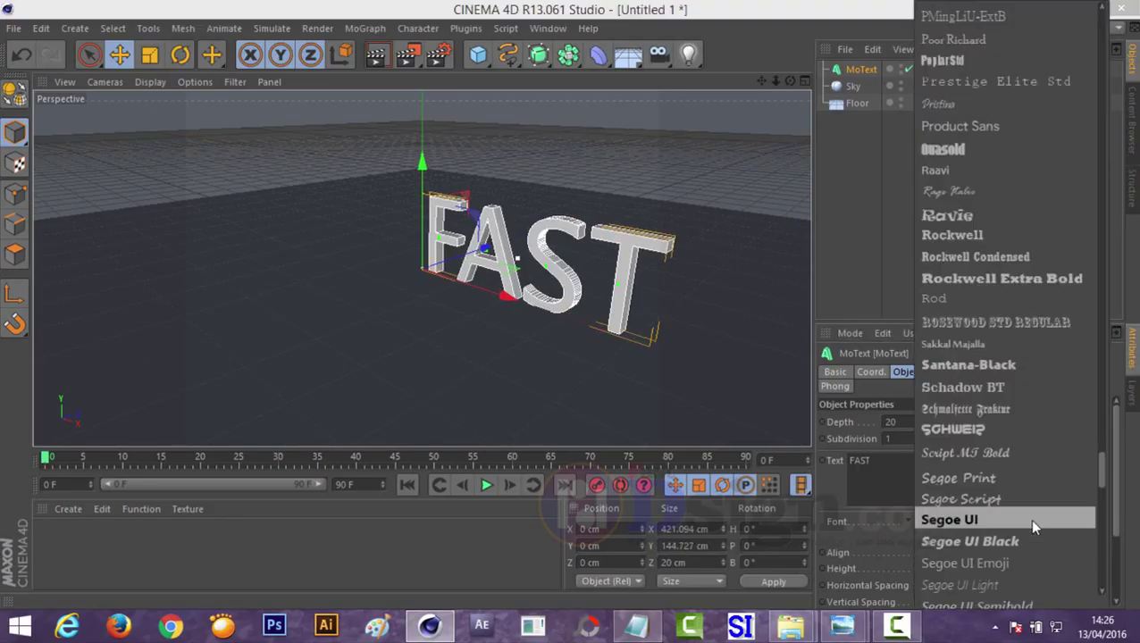
left_click(1001, 367)
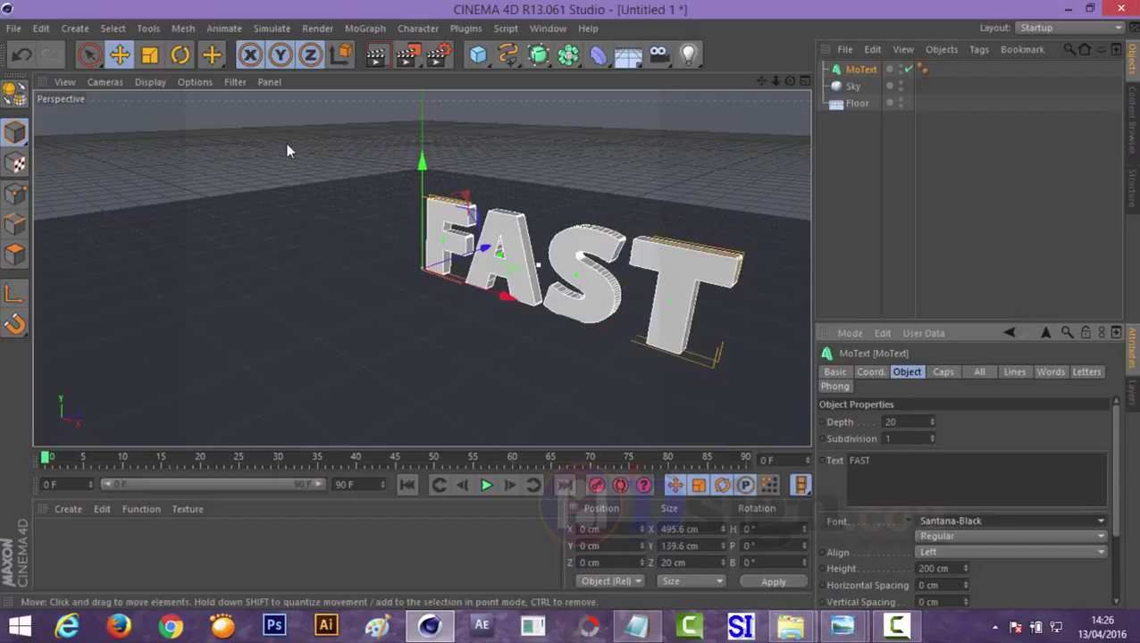
Rotate the FAST text to lie flat at a -90° pitch
key("r")
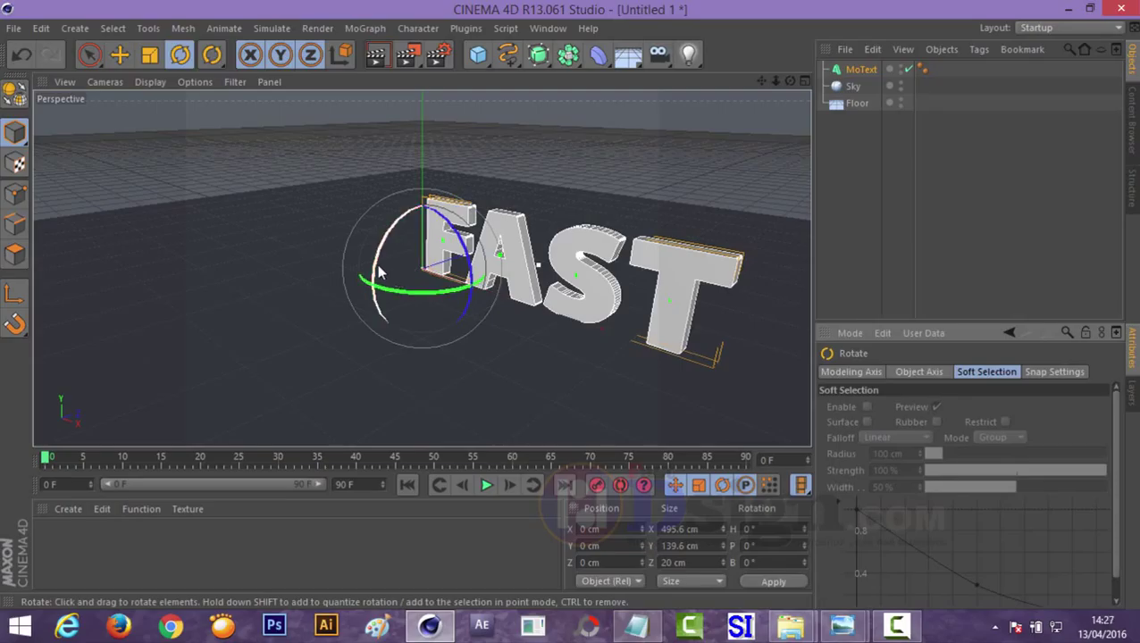
left_click_drag(383, 266, 411, 234)
left_click(783, 546)
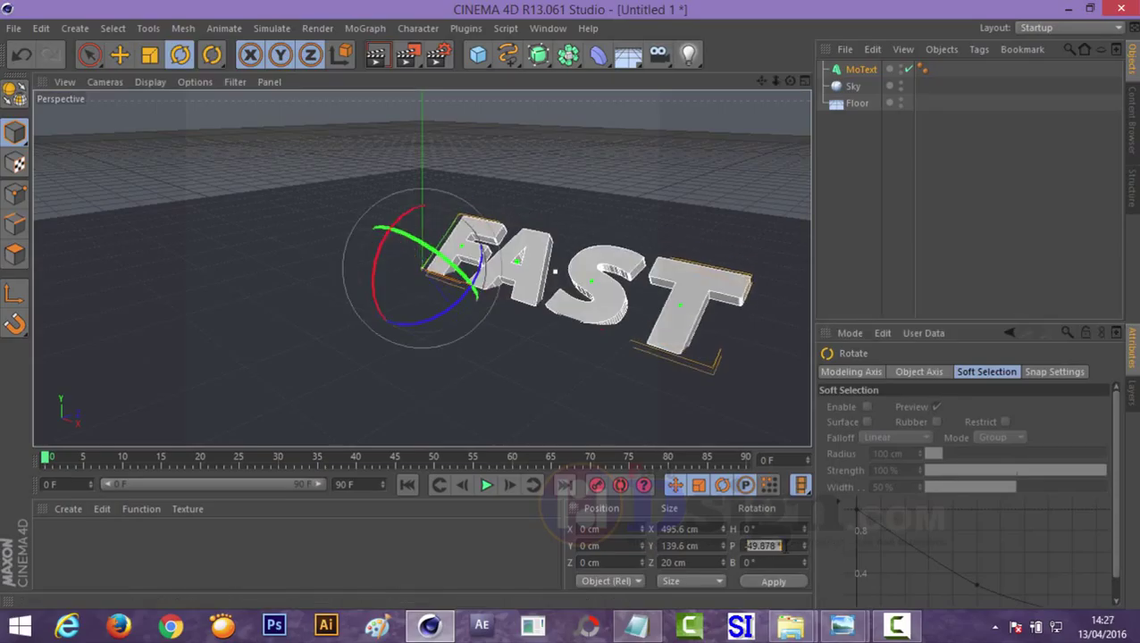
type("-90")
key("Return")
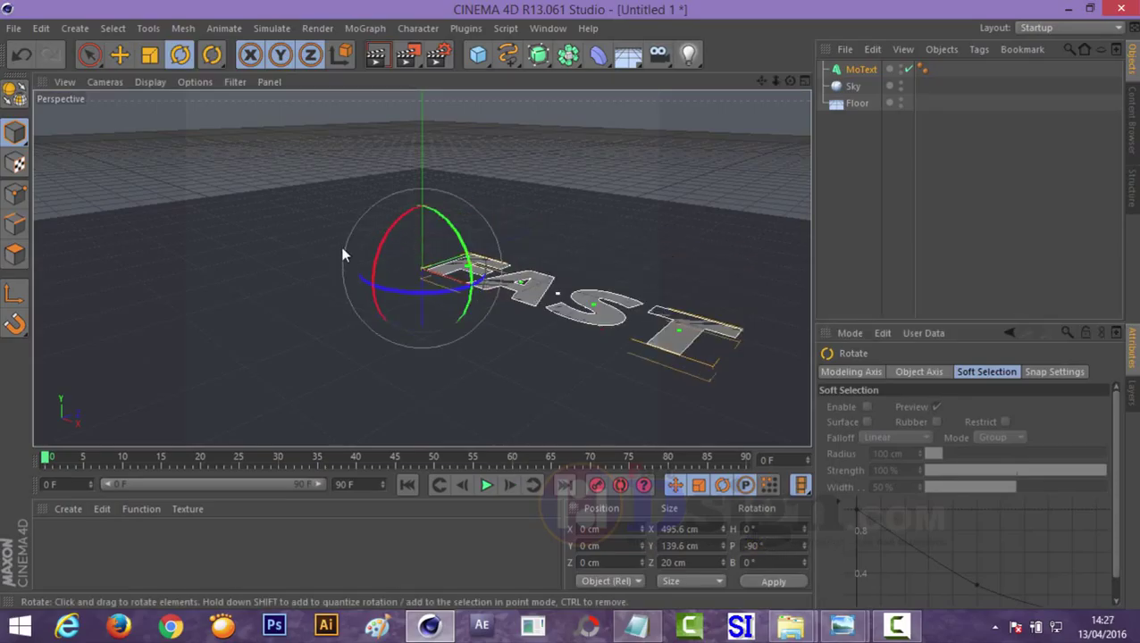
Move the FAST text up and back left to about X −304, Y 78, Z −121 cm
left_click(117, 57)
left_click(117, 57)
mouse_move(419, 296)
left_mouse_down()
mouse_move(423, 307)
mouse_move(418, 292)
left_mouse_up()
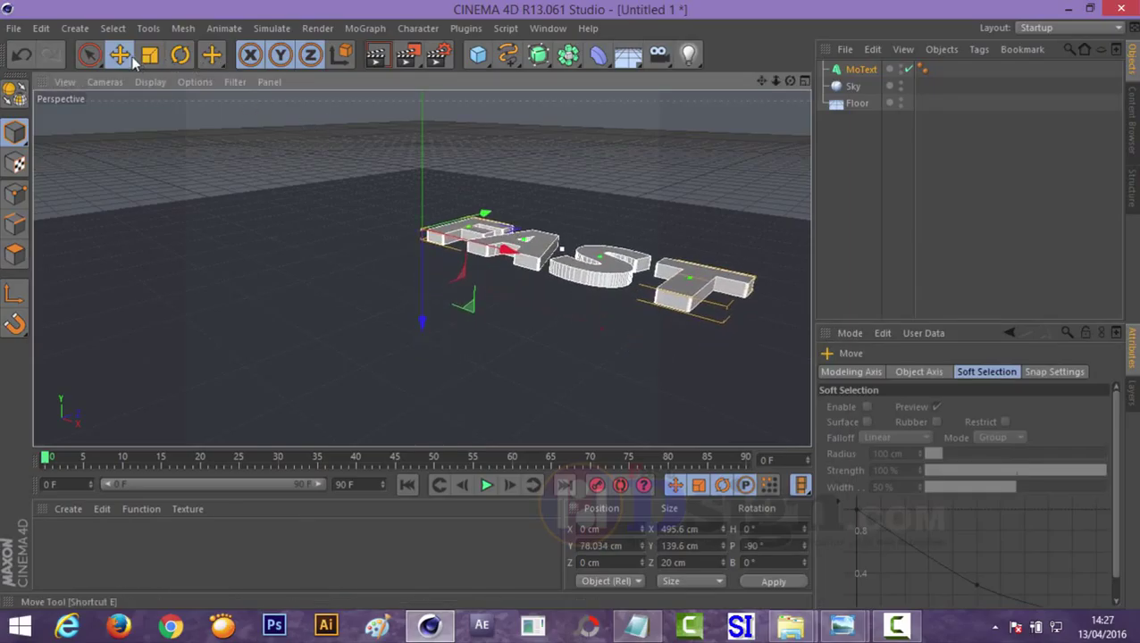
left_click_drag(506, 251, 347, 215)
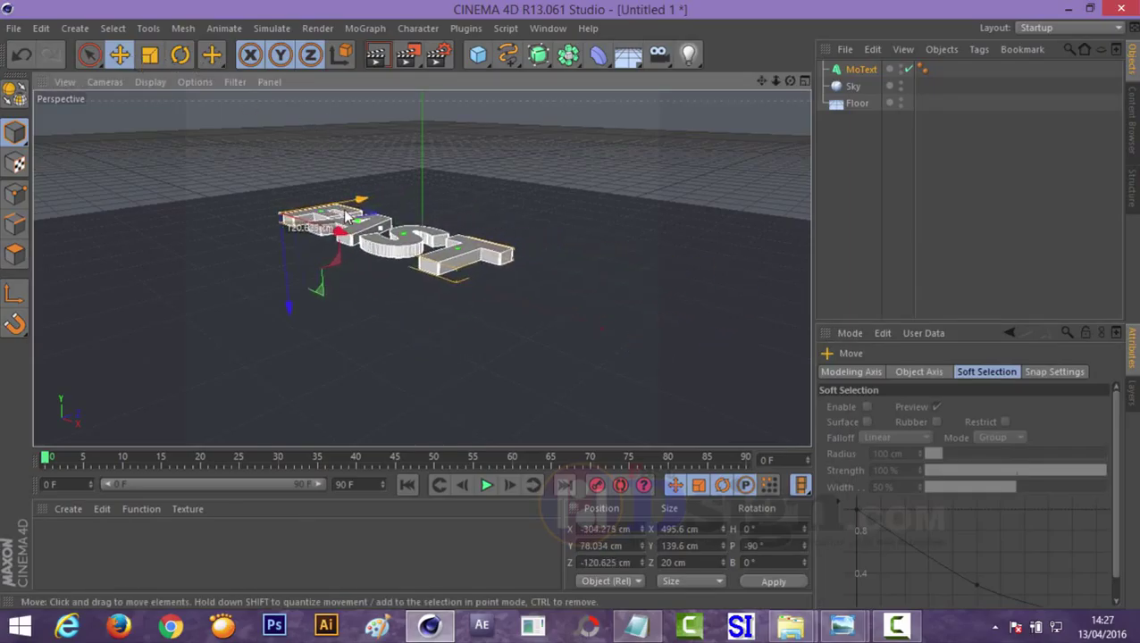
left_click(460, 255)
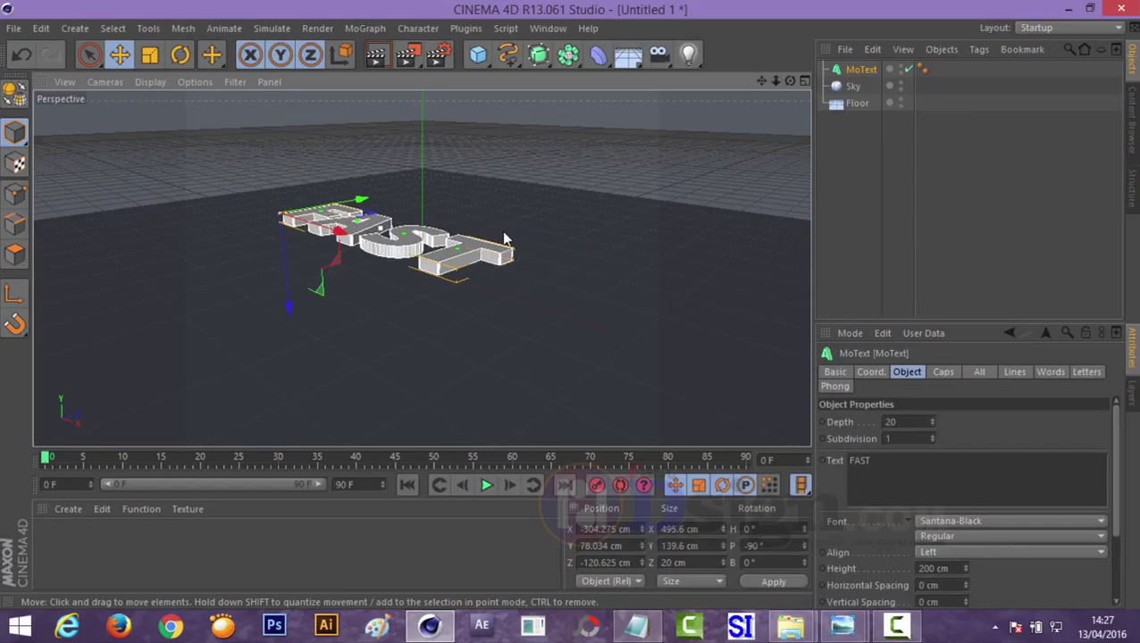
left_click(514, 334)
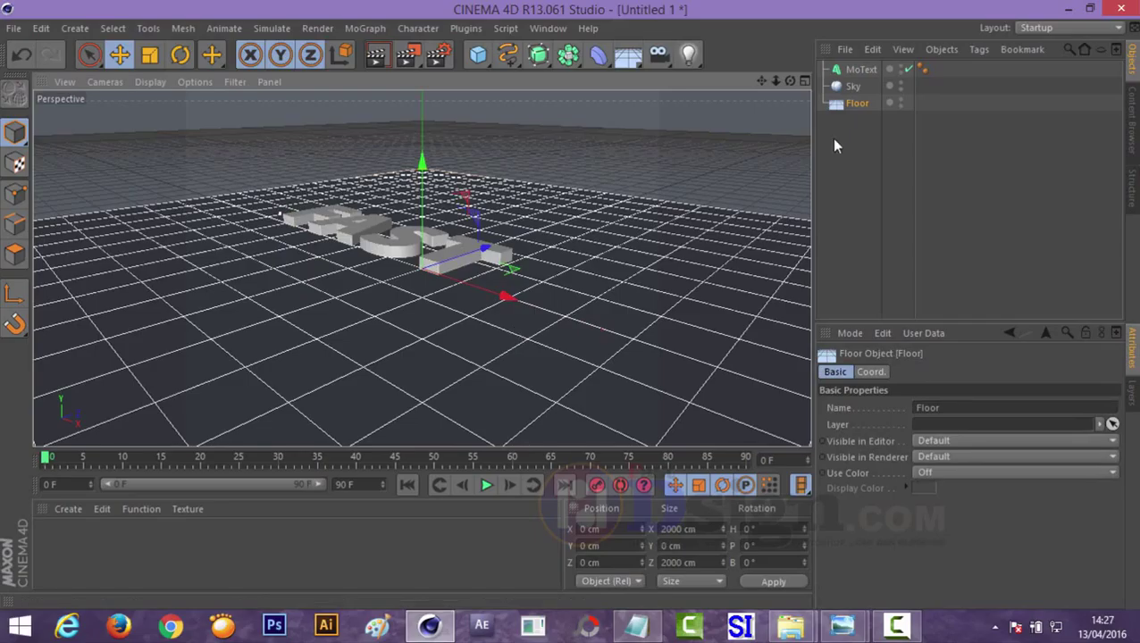
Add a dynamics tag to the Floor and a Rigid Body tag to FAST, then play the drop
right_click(856, 104)
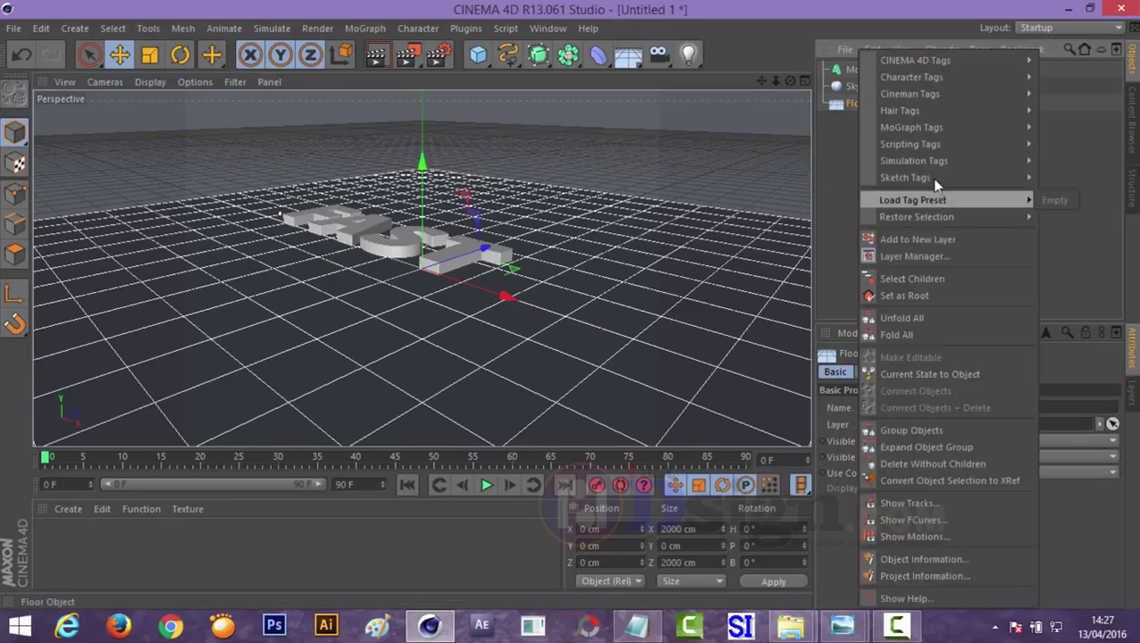
left_click(1078, 219)
right_click(868, 69)
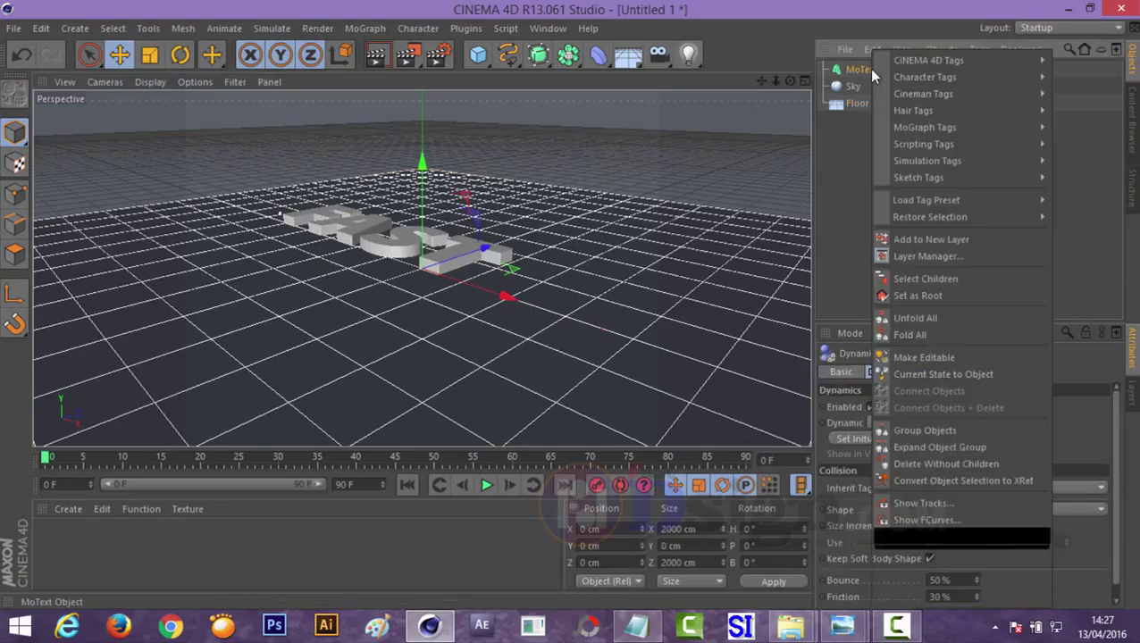
left_click(1082, 164)
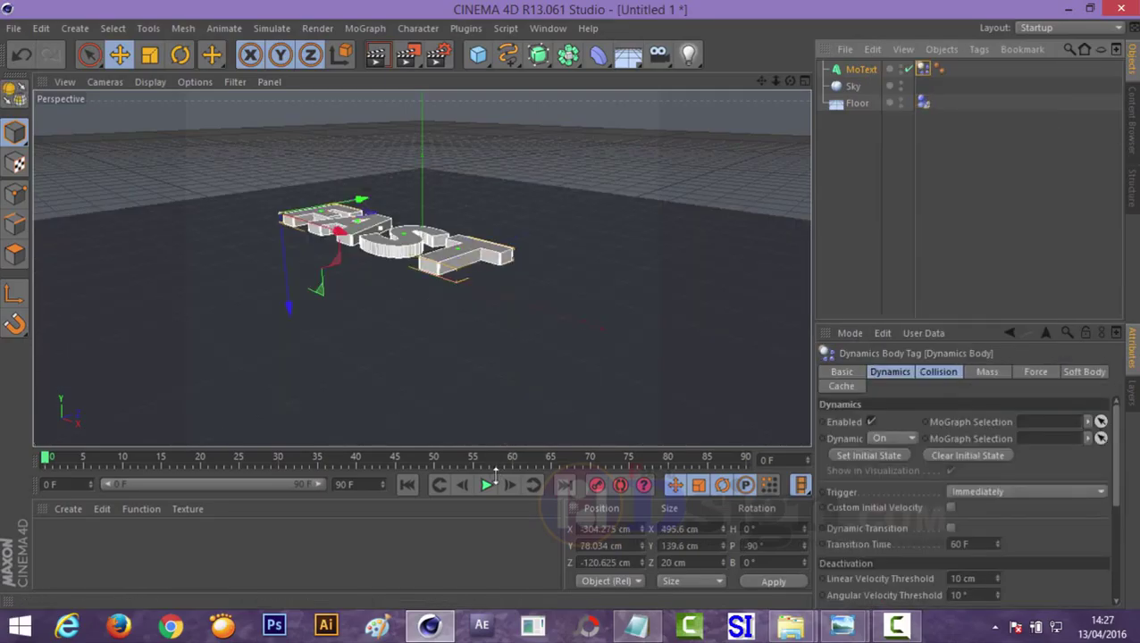
left_click(486, 485)
left_click(486, 484)
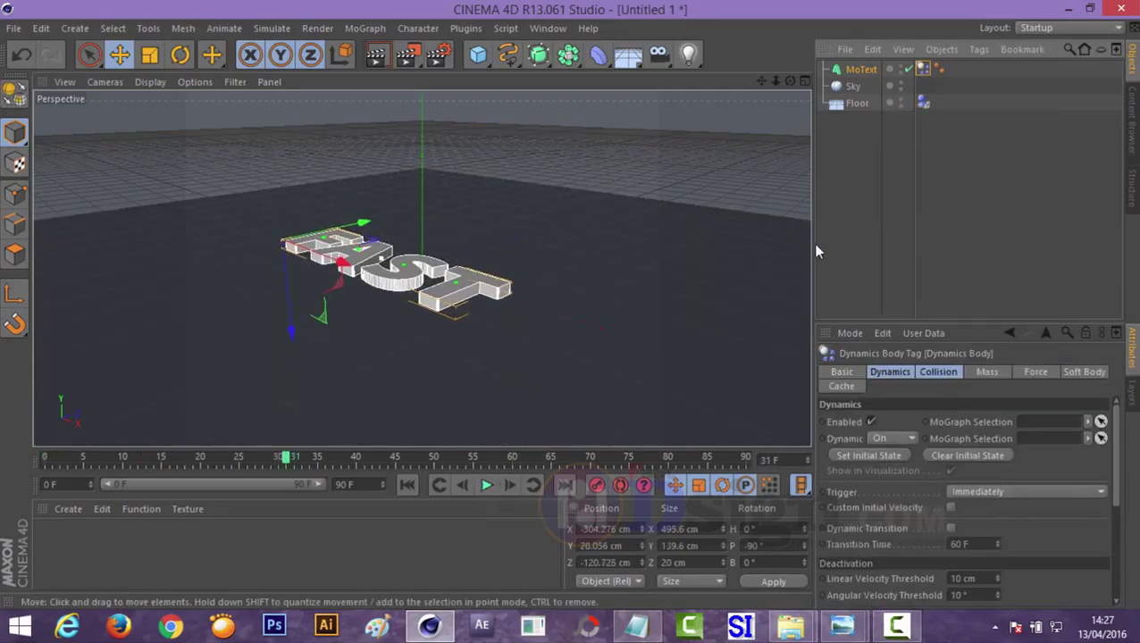
Delete the Floor's dynamics tag so only the FAST text keeps dynamics
right_click(924, 72)
left_click(924, 102)
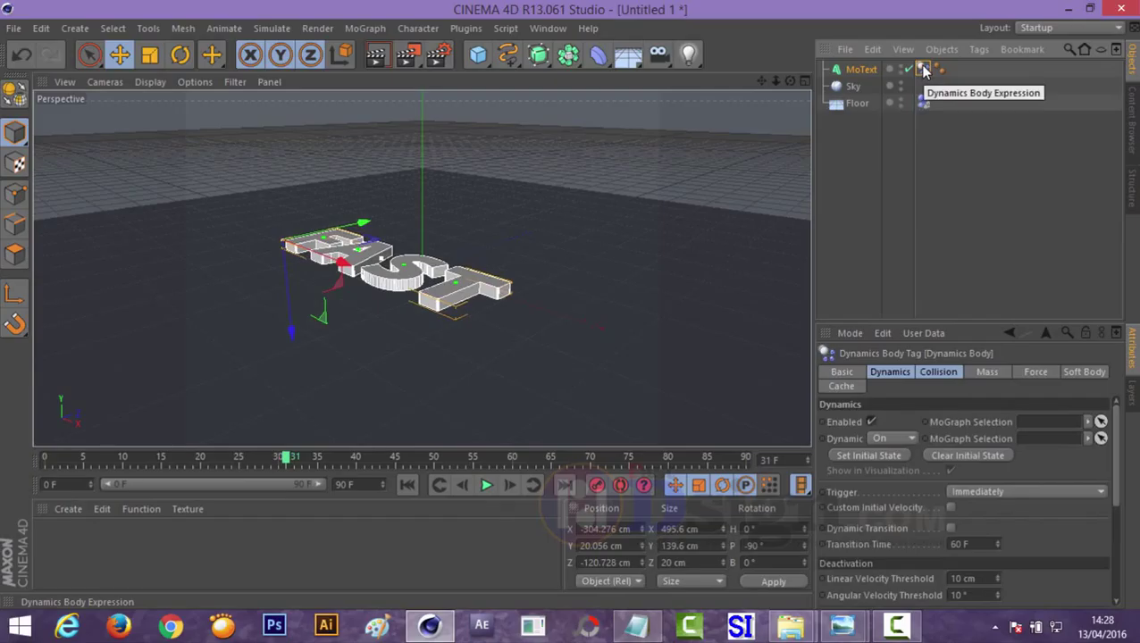
left_click(924, 103)
key("Delete")
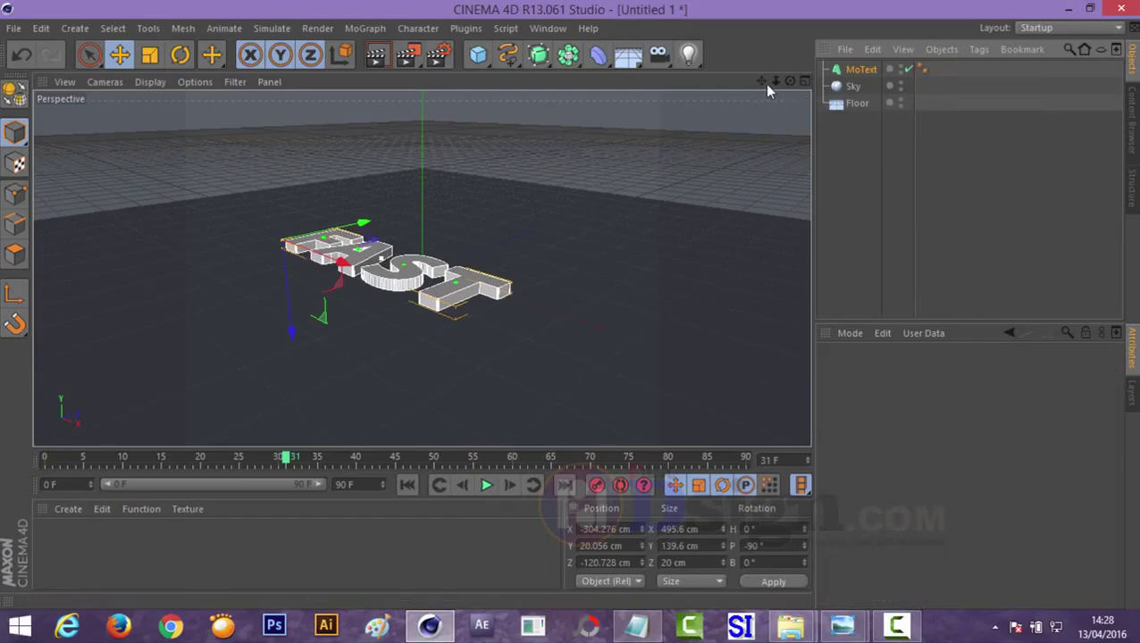
left_click_drag(774, 83, 774, 84)
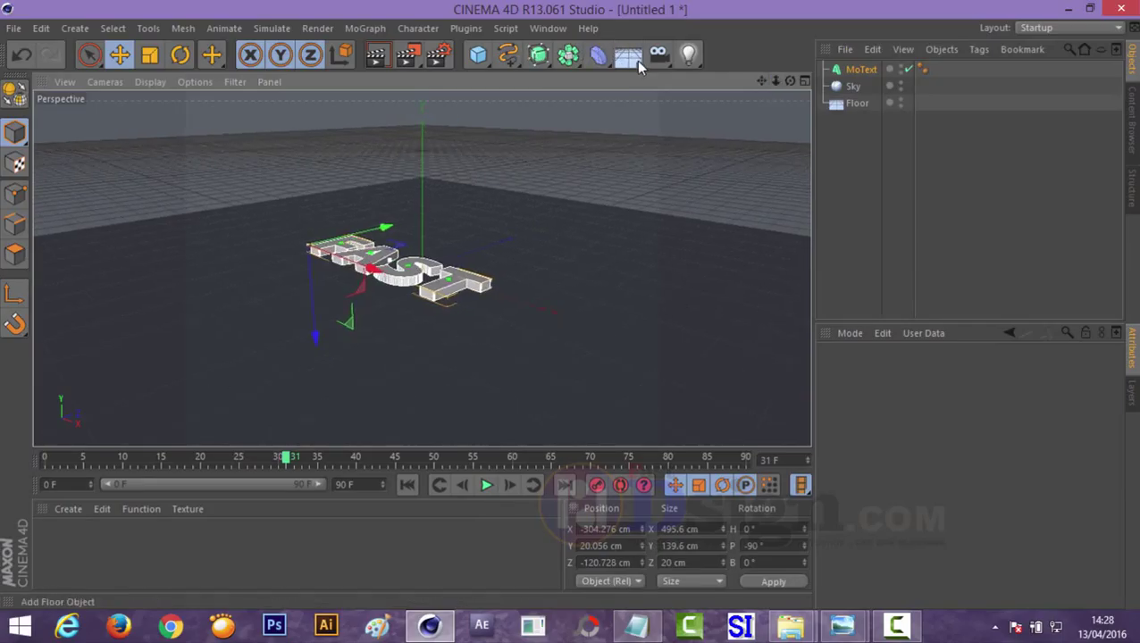
Add a 200 × 200 cm Plane moved back along Z, plus a Cloner object
mouse_move(636, 61)
left_mouse_down()
mouse_move(486, 61)
mouse_move(624, 110)
left_mouse_up()
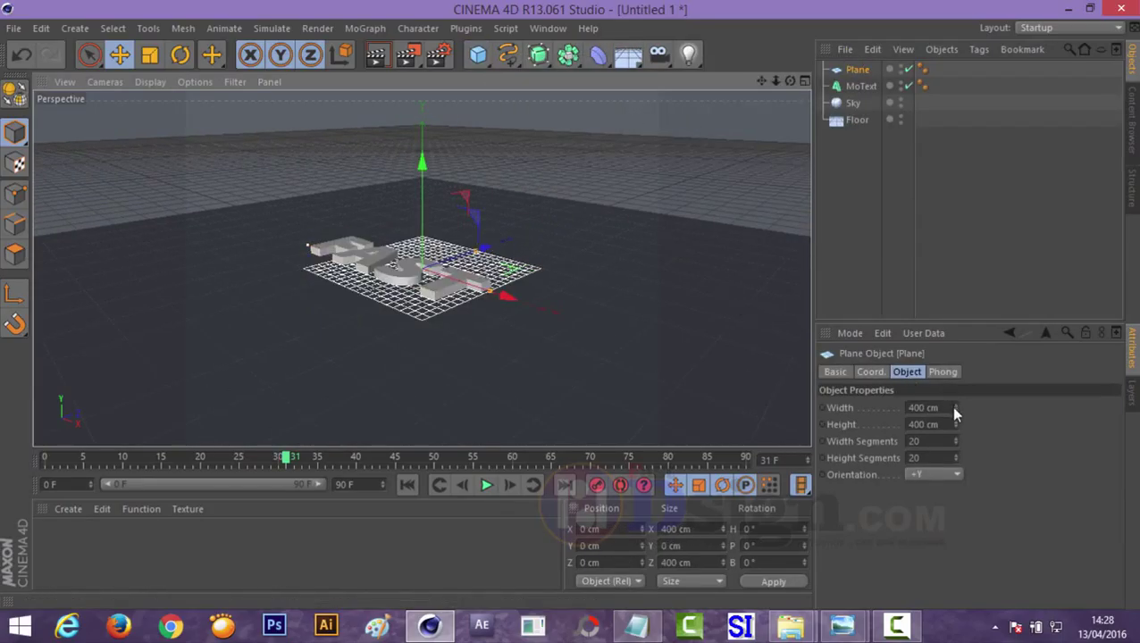
left_click_drag(955, 409, 956, 465)
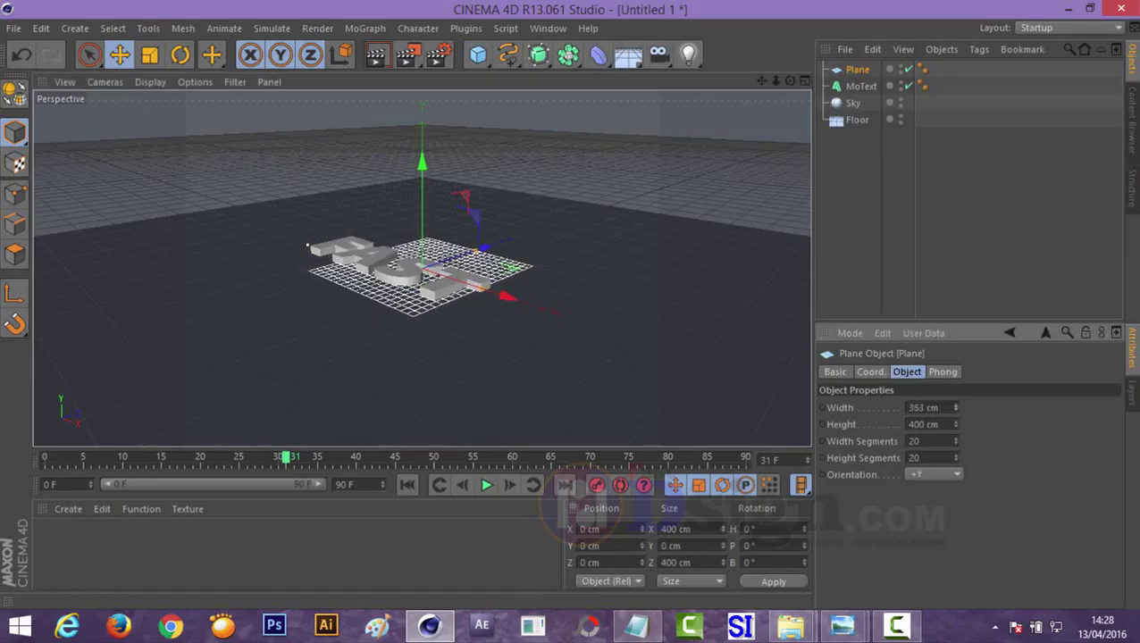
left_click(849, 413)
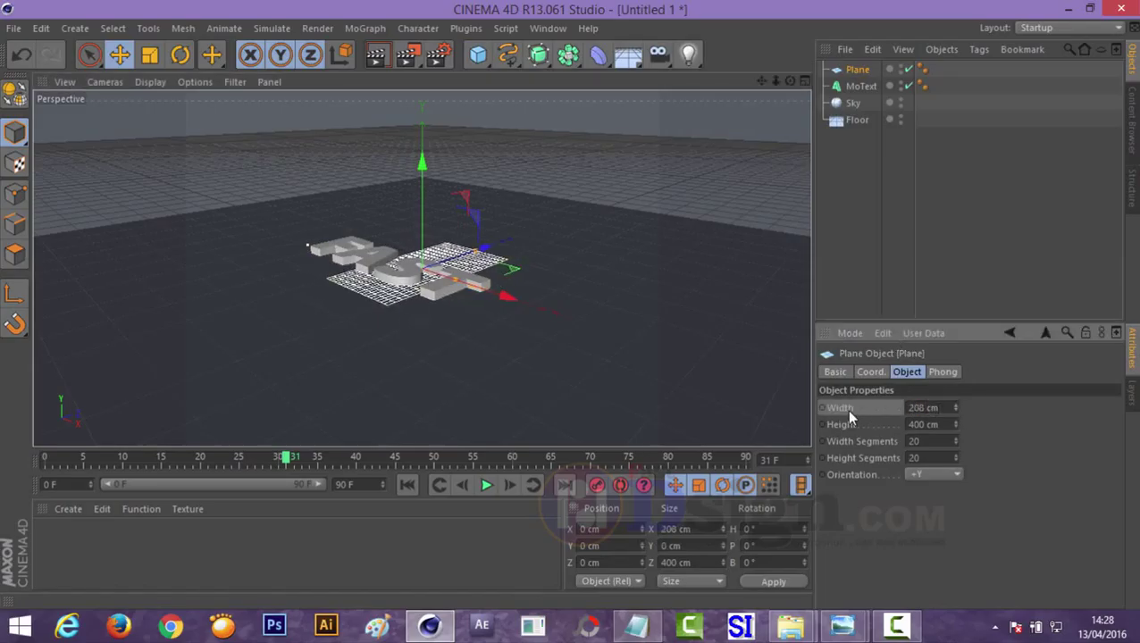
left_click(923, 408)
type("2")
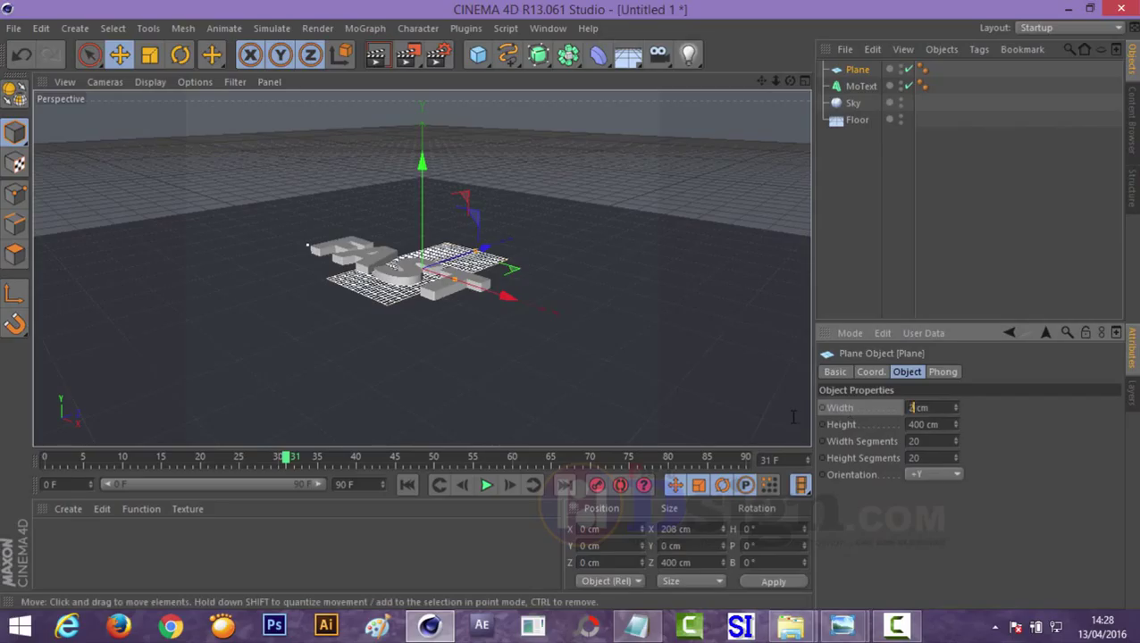
key("Tab")
type("200")
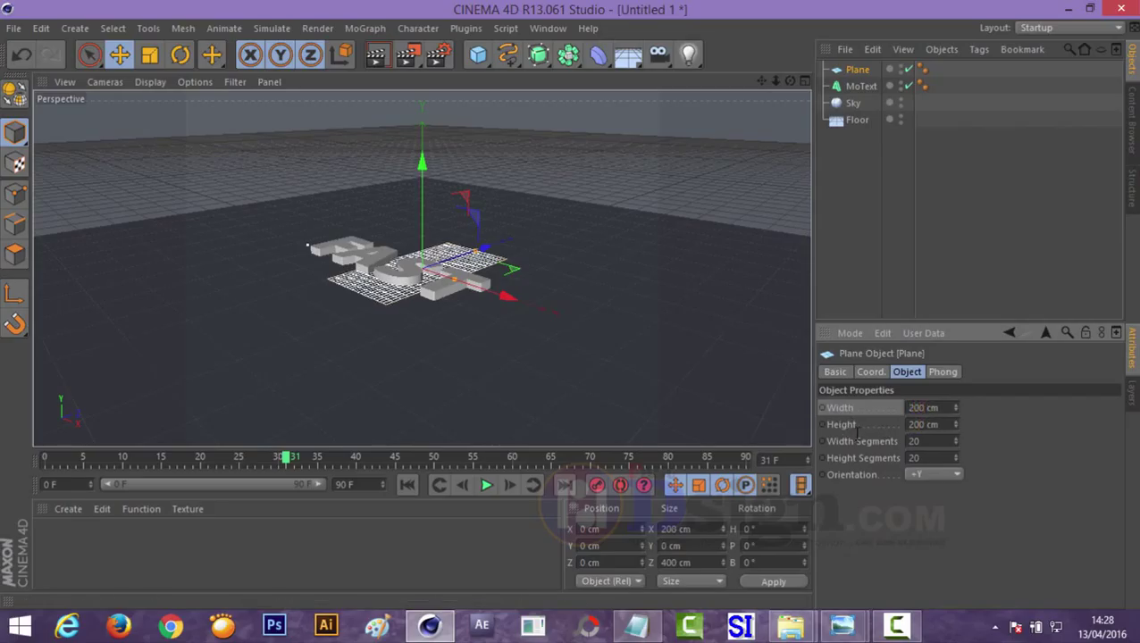
key("Return")
left_click_drag(502, 295, 374, 337)
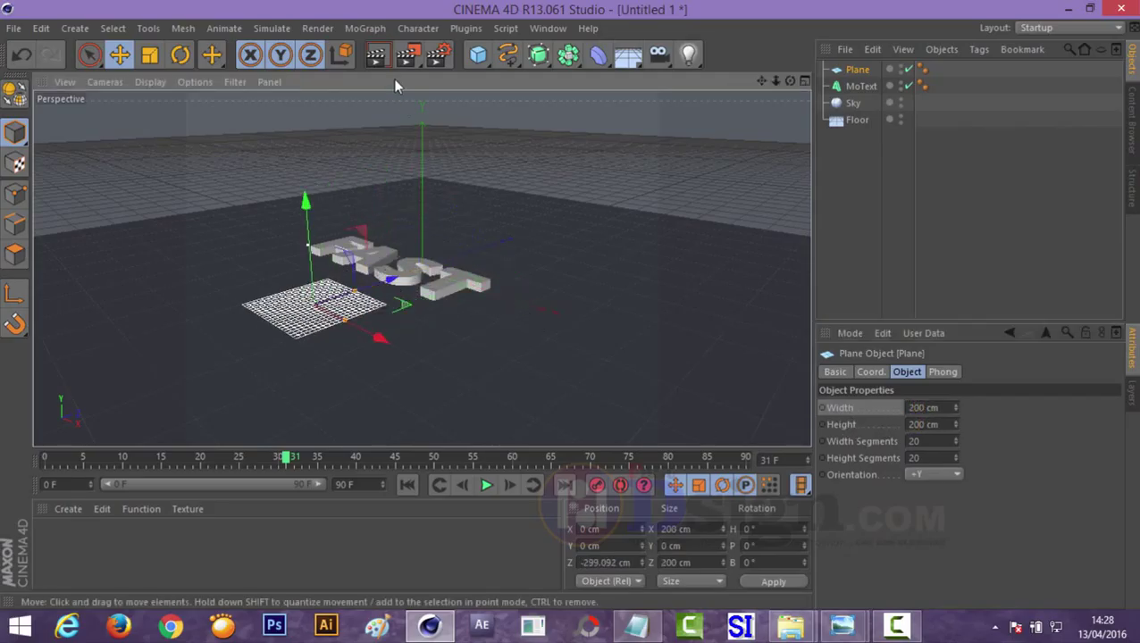
left_click(365, 27)
left_click(395, 157)
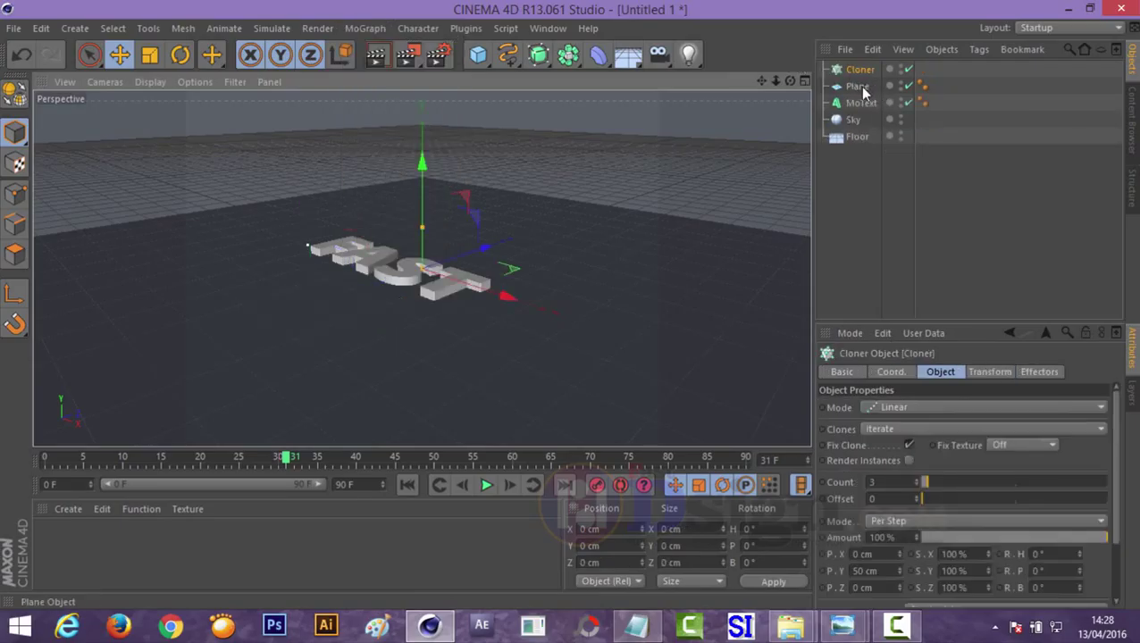
Nest the Plane under the Cloner and set it to a 3×1×3 Grid Array
left_click_drag(858, 87, 859, 71)
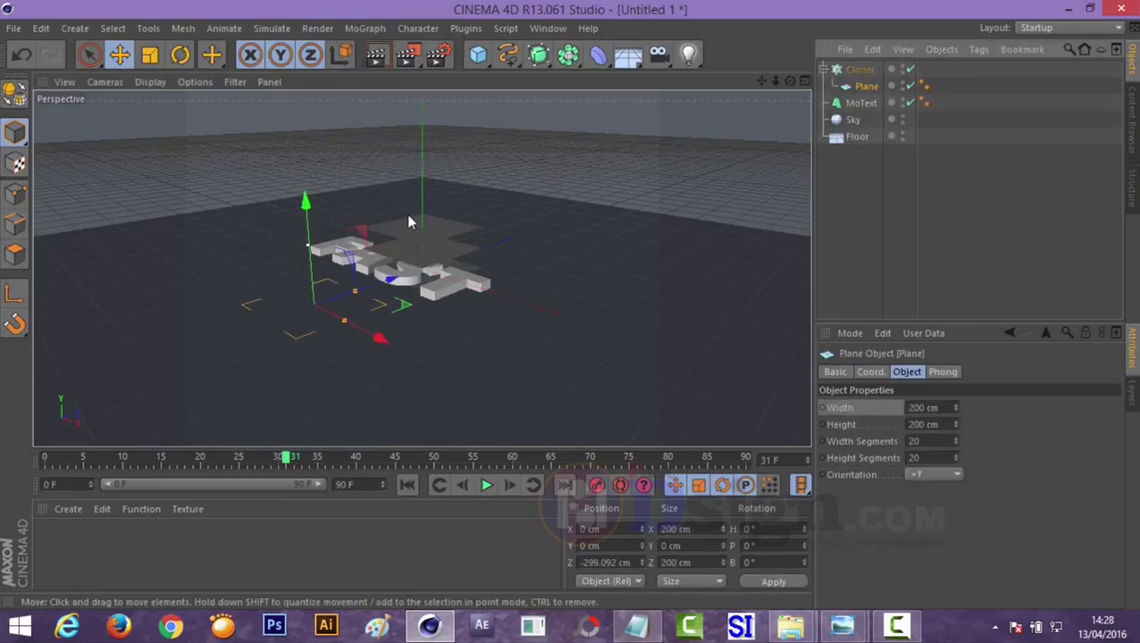
left_click(860, 69)
left_click(925, 408)
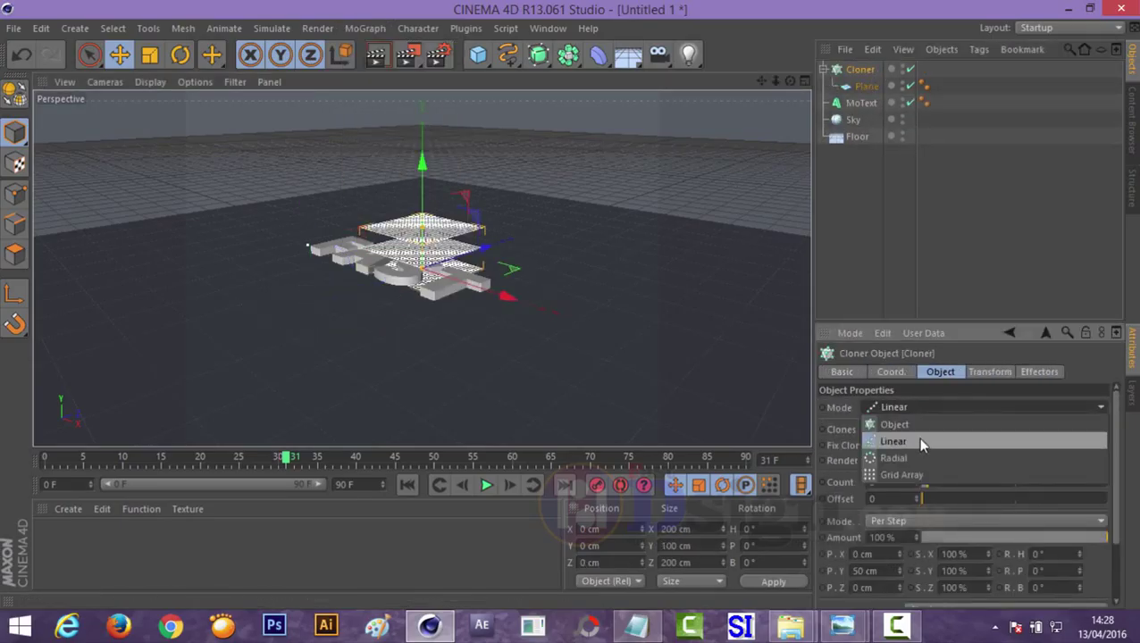
left_click(911, 474)
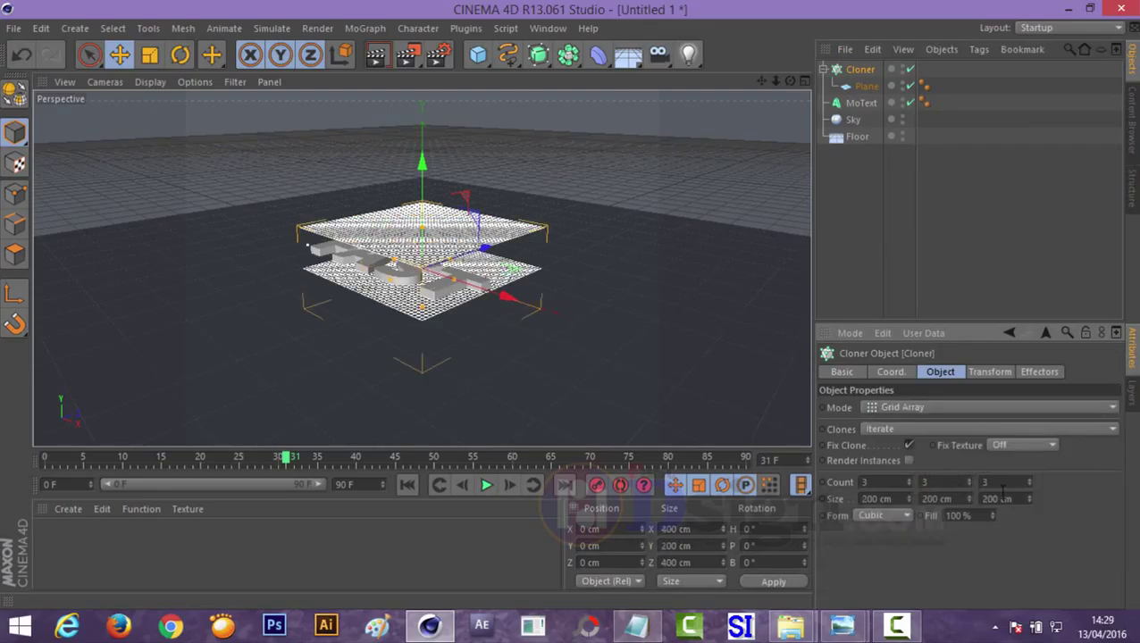
left_click(970, 486)
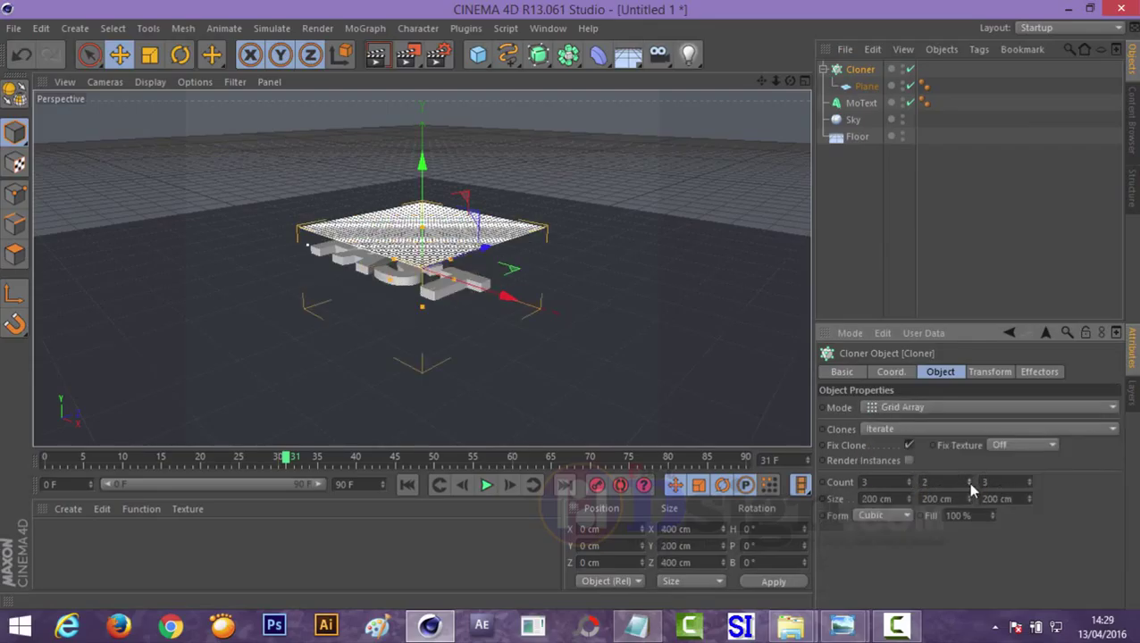
left_click(969, 485)
left_click(909, 481)
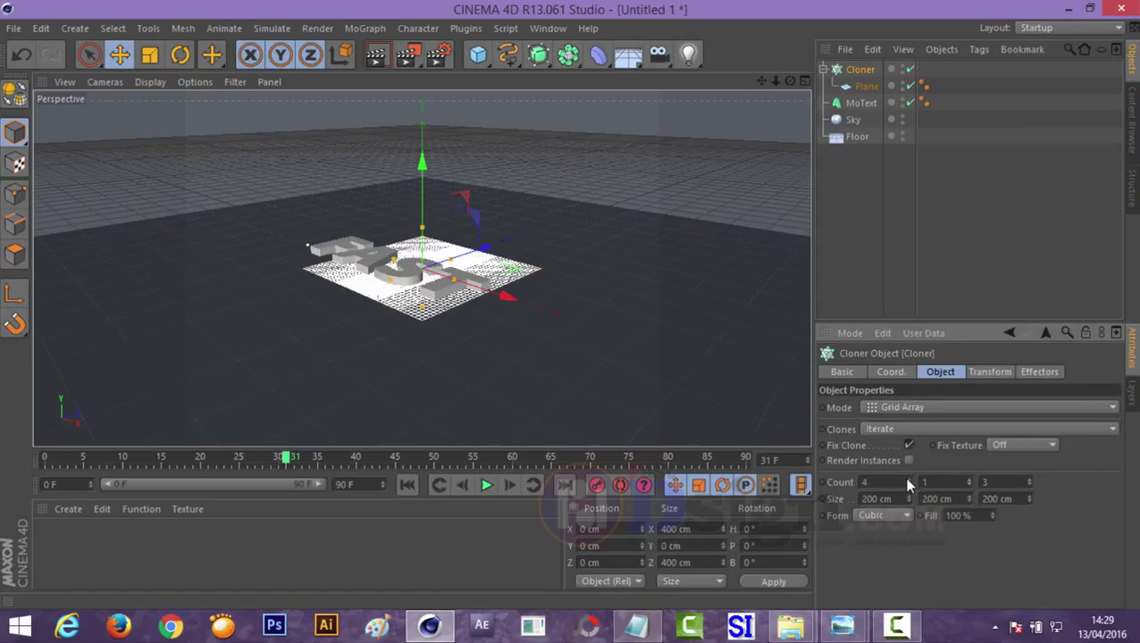
left_click(908, 486)
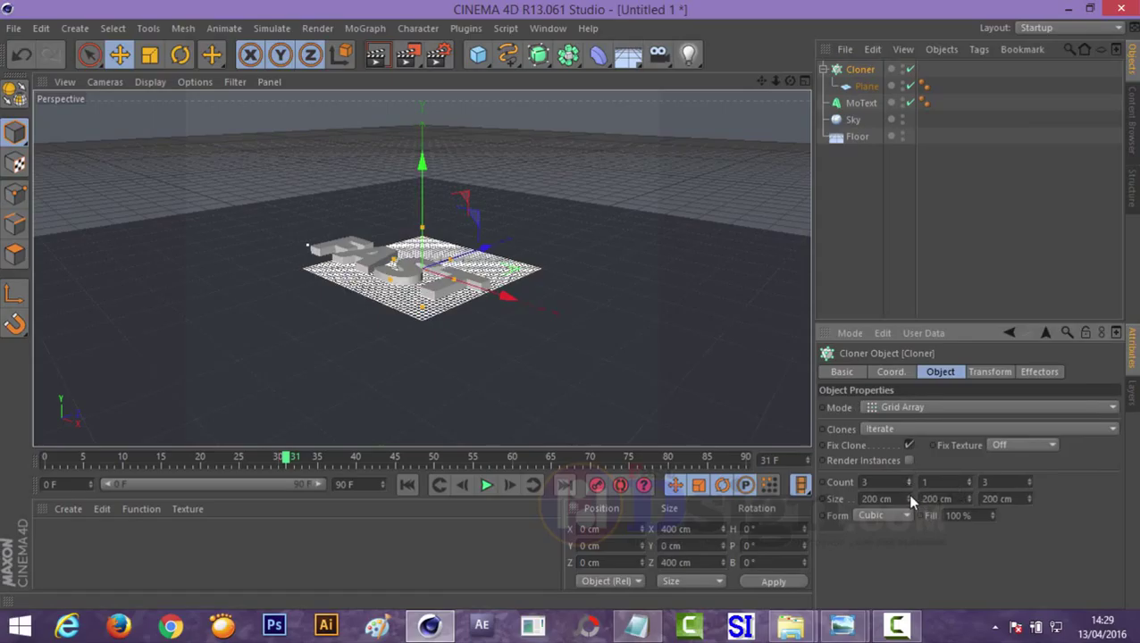
Space the grid clones 550 cm apart in X and Z and begin raising the Cloner
mouse_move(911, 499)
left_mouse_down()
mouse_move(1090, 498)
mouse_move(1039, 498)
left_mouse_up()
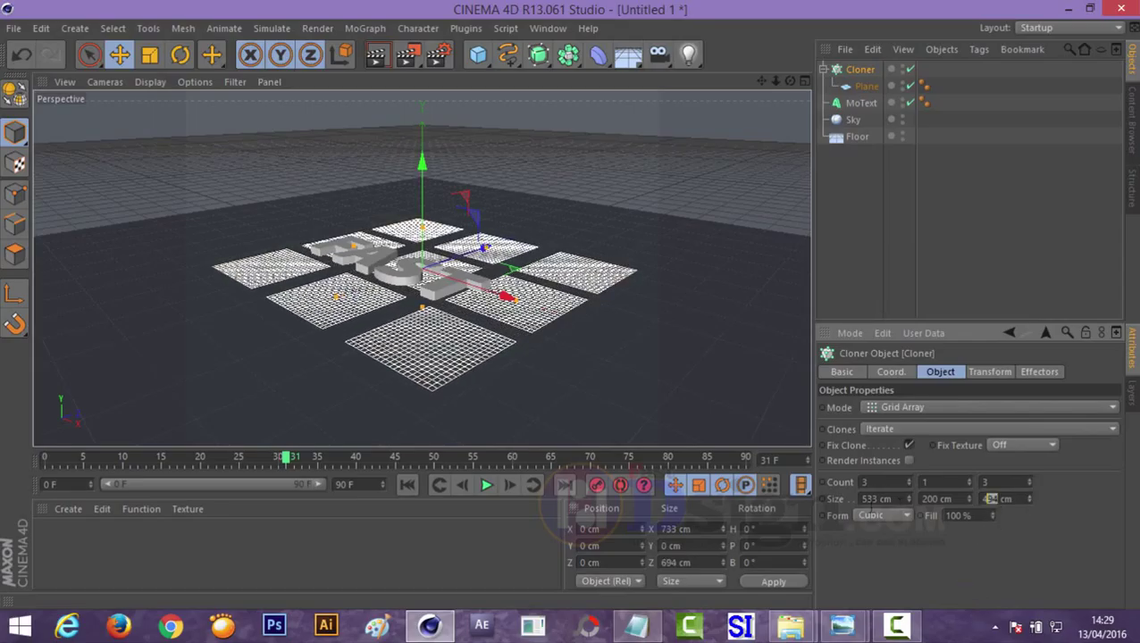
type("550")
double_click(866, 498)
type("5")
key("Return")
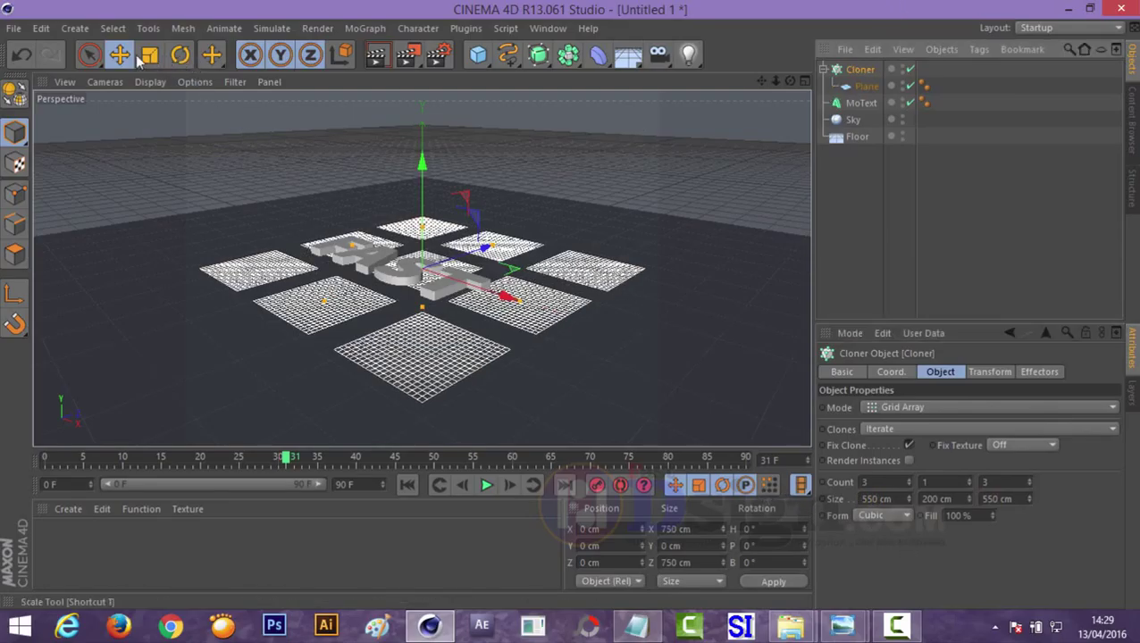
left_click_drag(422, 163, 420, 84)
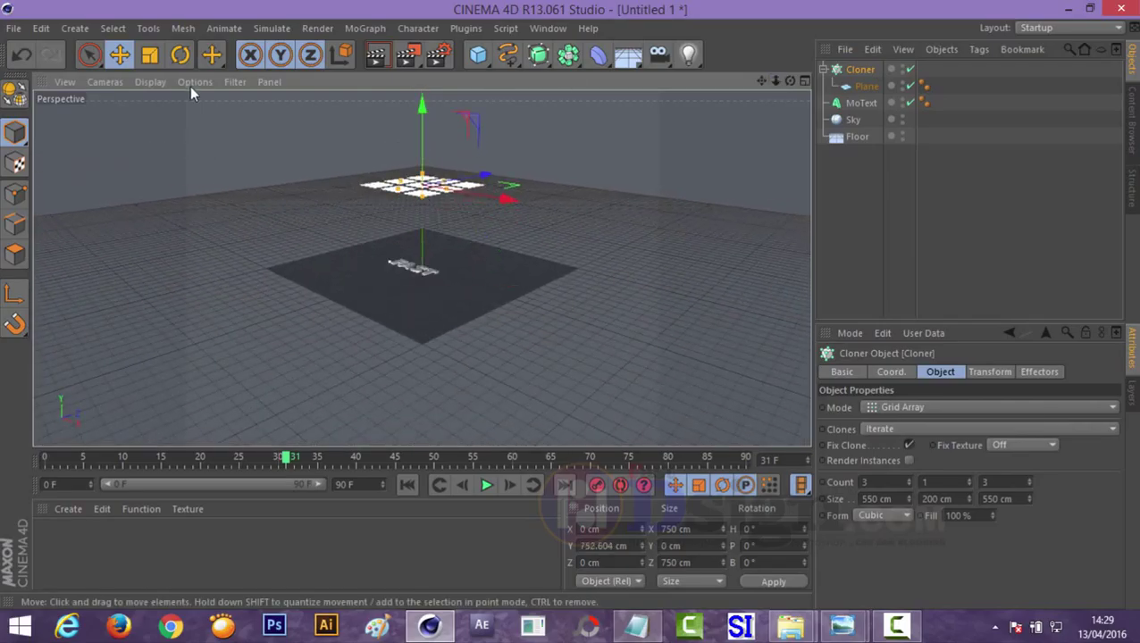
Tilt the cloned plane grid about 13 degrees sideways and frame the view on the FAST letters
key("r")
left_click_drag(376, 183, 450, 179)
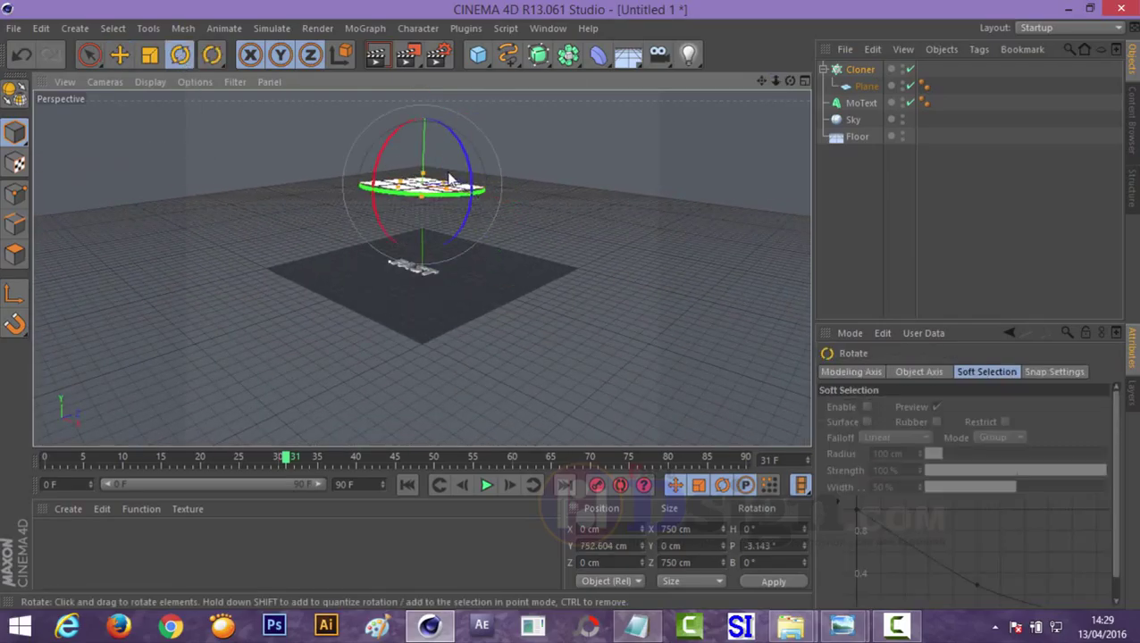
key("ctrl+z")
left_click_drag(438, 135, 542, 170)
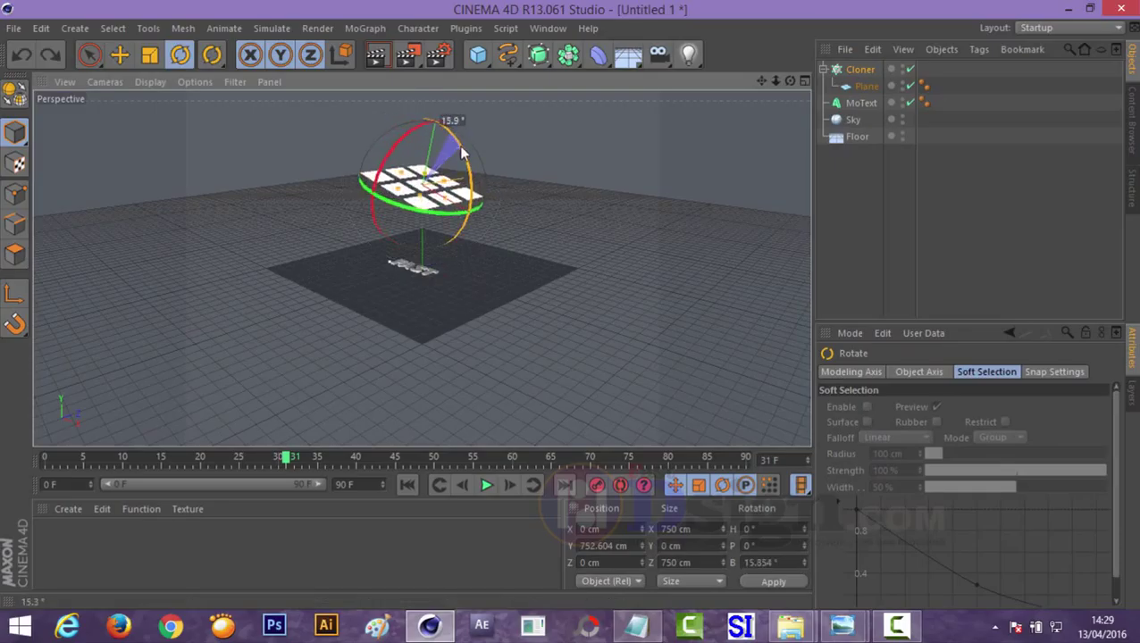
scroll(441, 240, "up", 3)
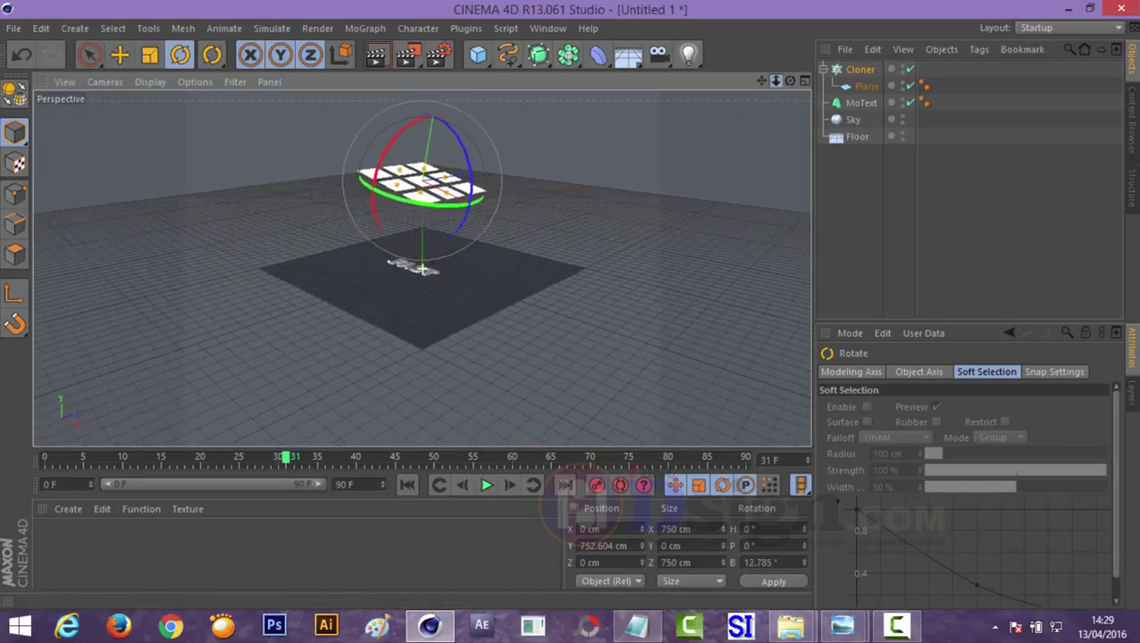
left_click(490, 259)
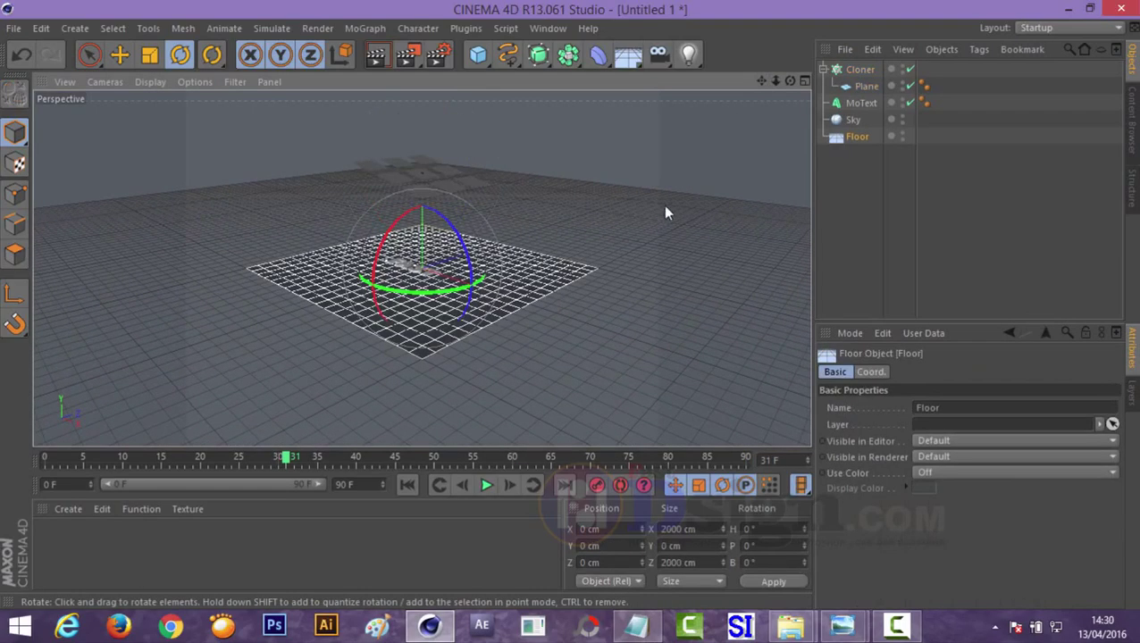
mouse_move(790, 81)
left_mouse_down()
mouse_move(751, 116)
mouse_move(768, 89)
mouse_move(796, 94)
mouse_move(782, 94)
left_mouse_up()
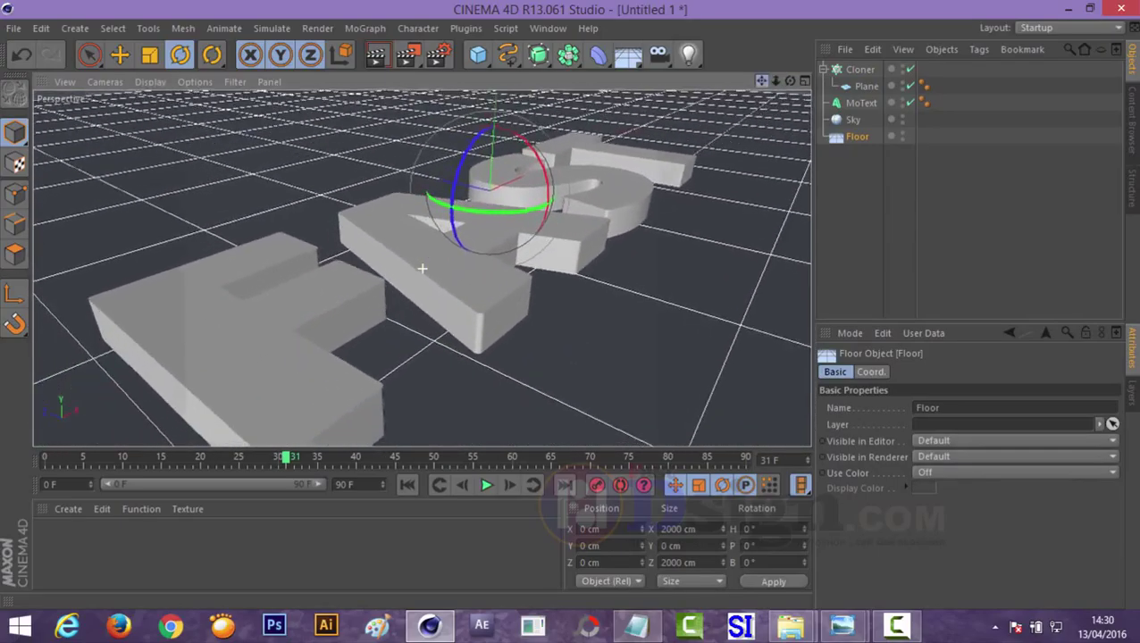
left_click_drag(422, 268, 422, 268, "alt")
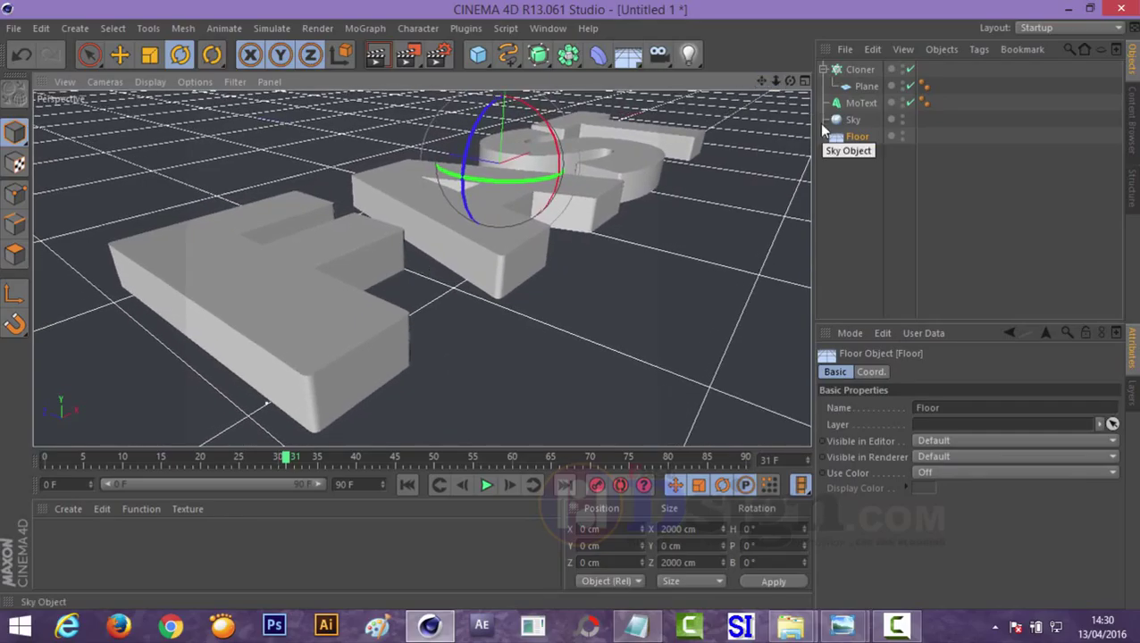
Reduce the MoText extrusion depth from 20 to about 15
left_click(330, 309)
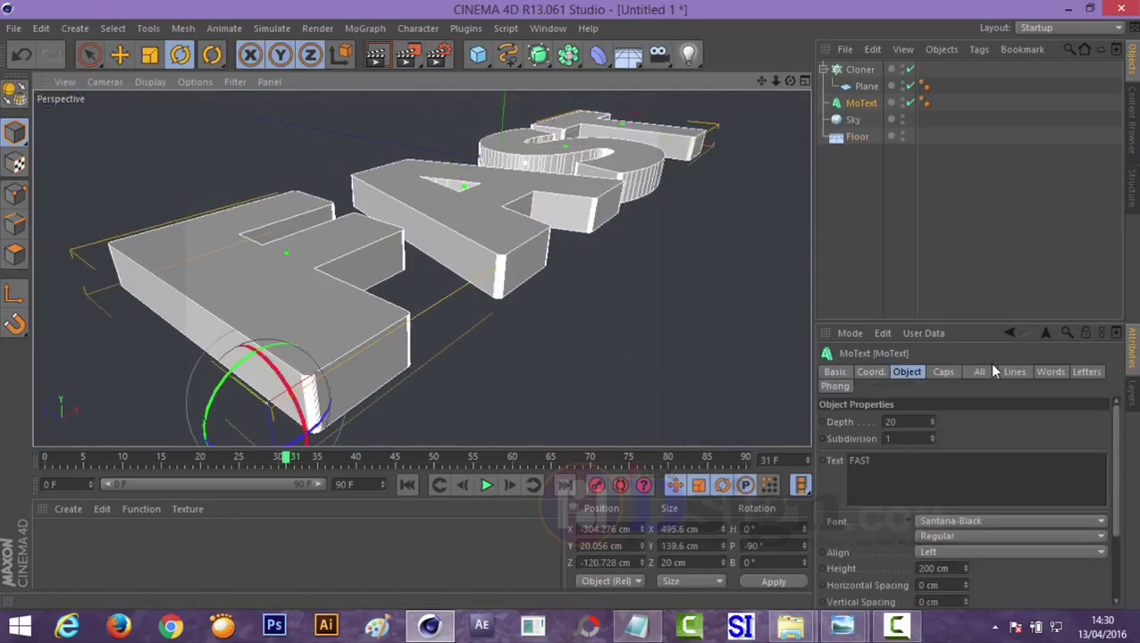
left_click_drag(932, 428, 932, 417)
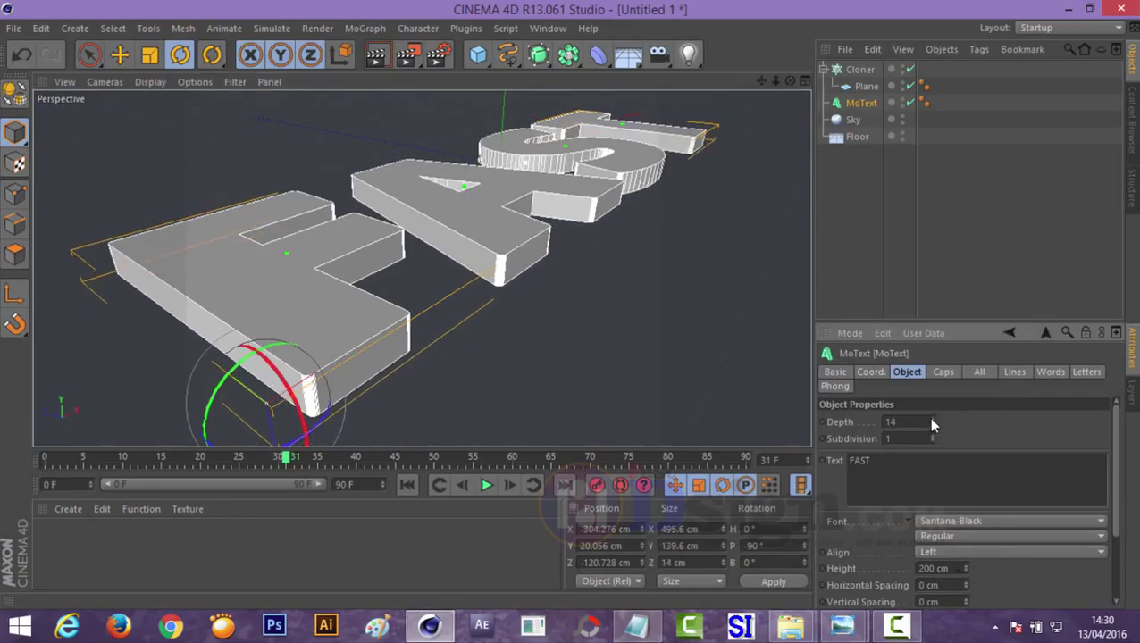
right_click(312, 309)
left_click(872, 107)
Give the letters a Rigid Body tag and the Floor a Collider Body tag, then play the drop
right_click(879, 103)
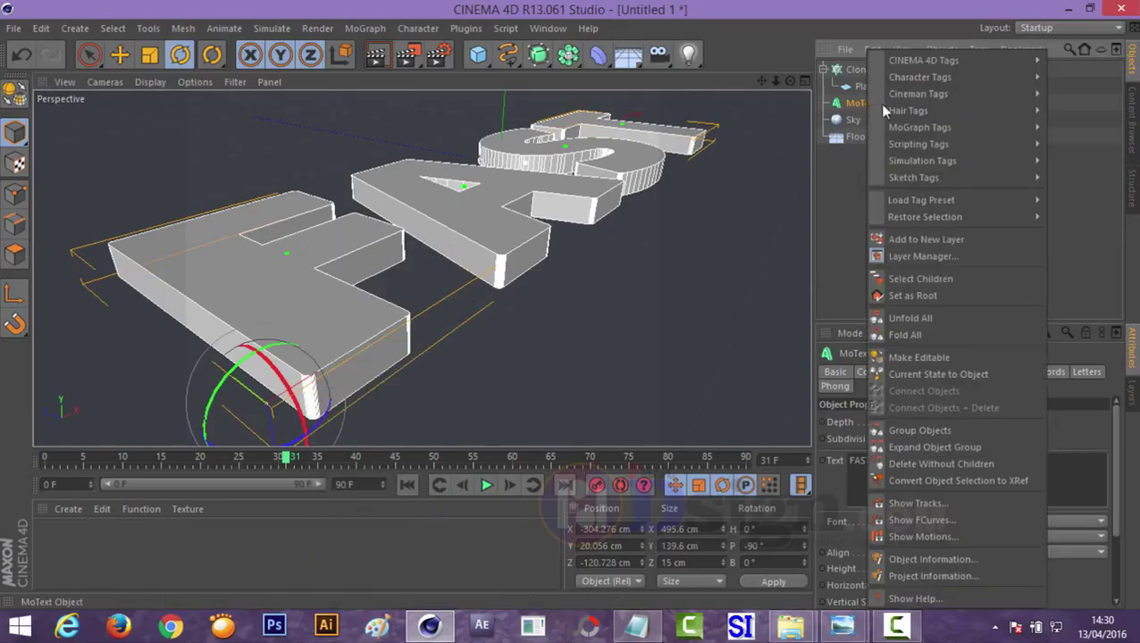
left_click(1088, 167)
right_click(861, 135)
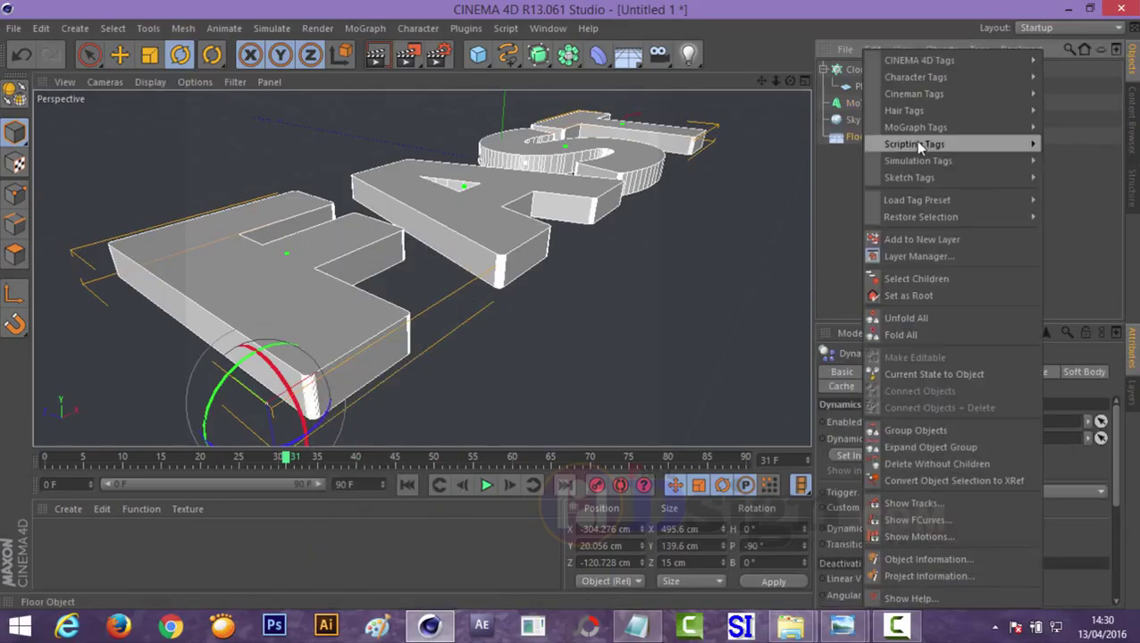
left_click(1090, 198)
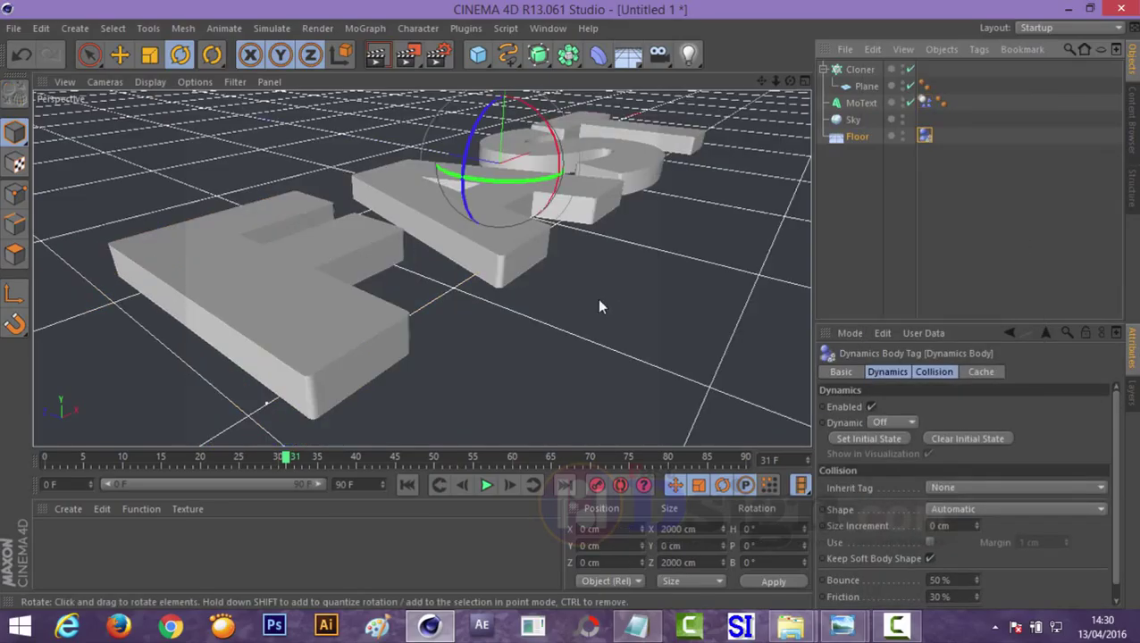
left_click(487, 485)
left_click(486, 485)
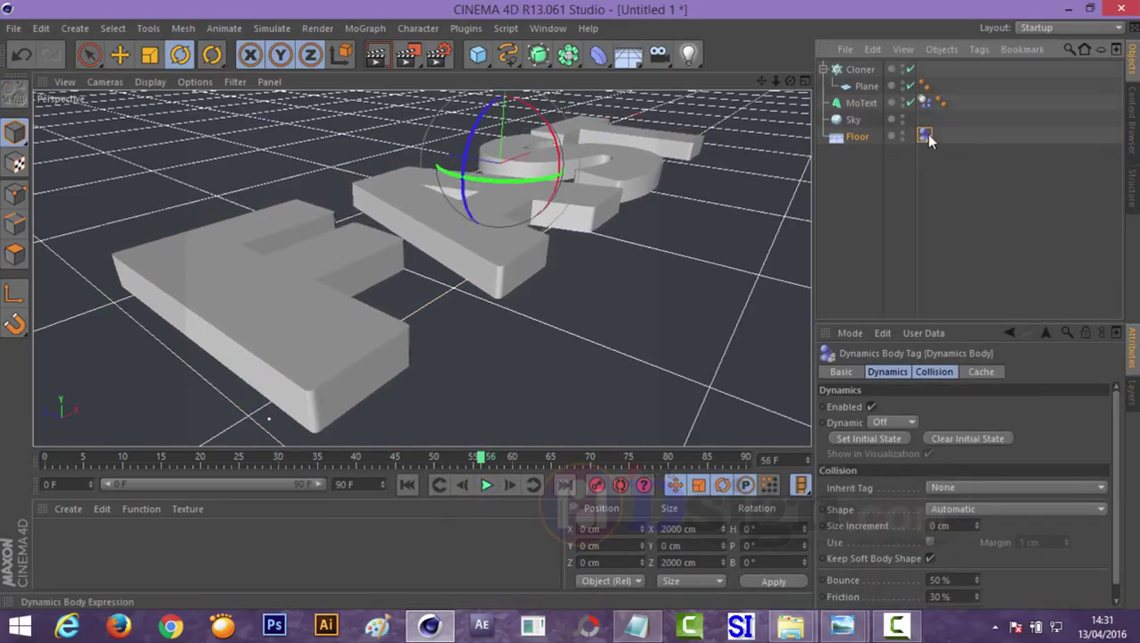
Delete both dynamics tags and rewind the animation to frame 0
key("Delete")
left_click(922, 102)
key("Delete")
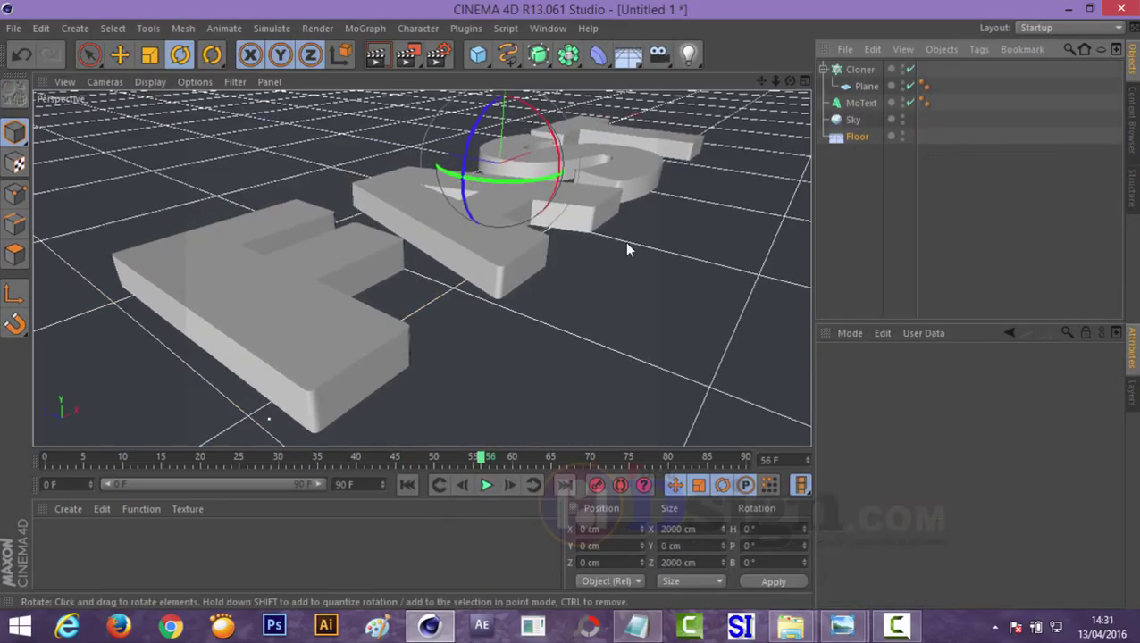
left_click(407, 484)
Add a 36 mm Camera at the close view of the FAST letters, then zoom out to see it
mouse_move(761, 80)
left_mouse_down()
mouse_move(786, 107)
mouse_move(804, 89)
mouse_move(786, 99)
left_mouse_up()
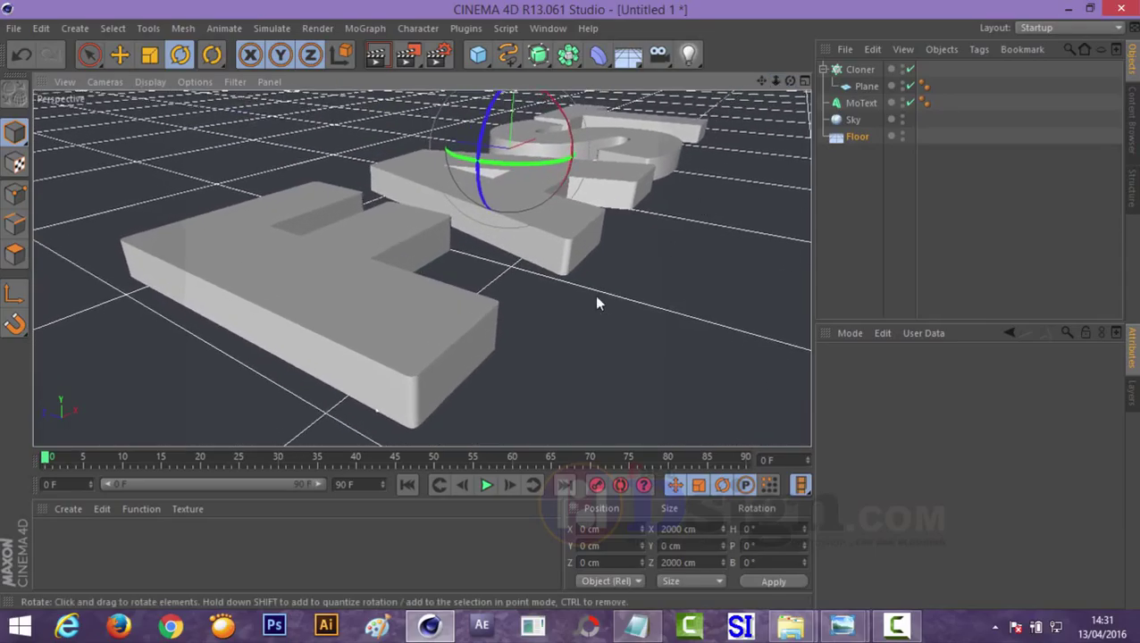
left_click(659, 55)
left_click(909, 70)
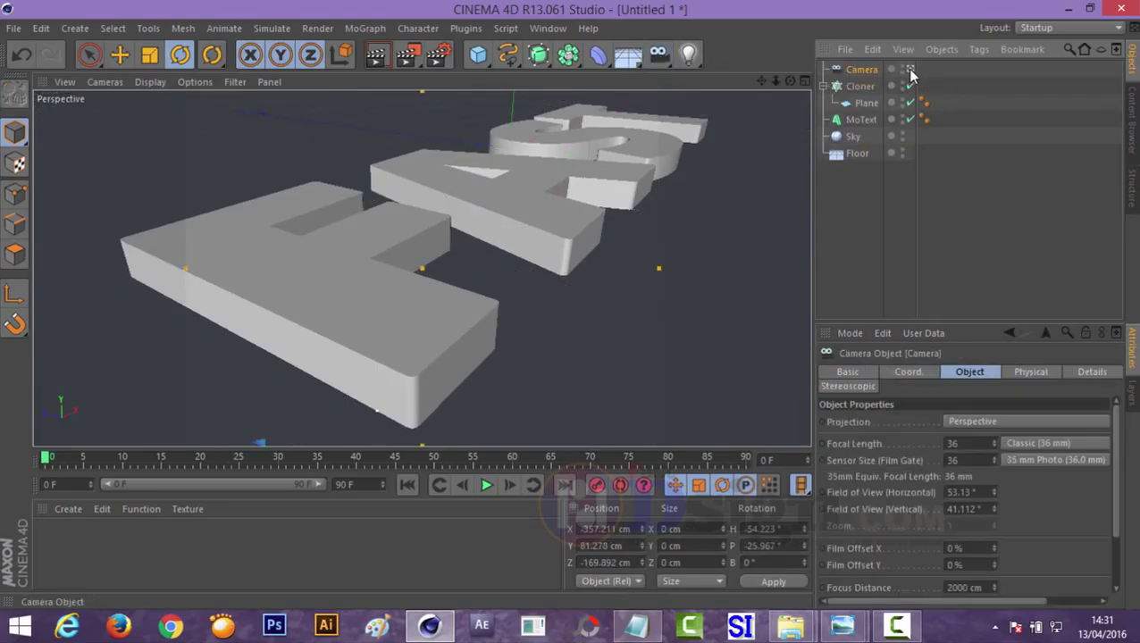
left_click(910, 70)
left_click_drag(775, 81, 775, 139)
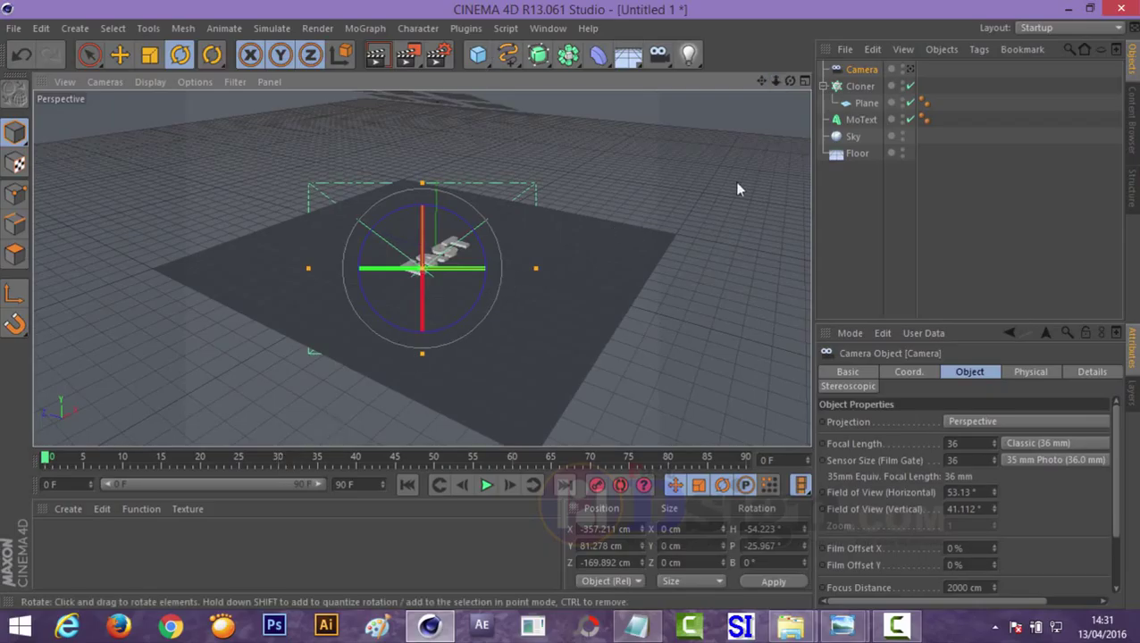
Create a new material named 'plane'
left_click(68, 509)
left_click(123, 367)
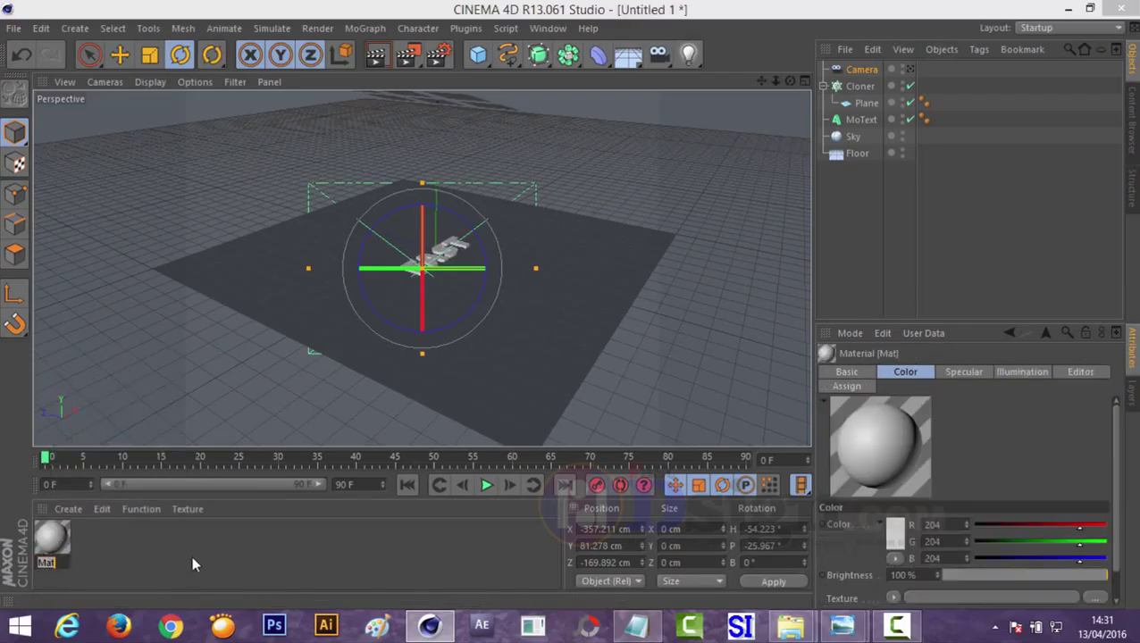
type("plane")
key("Return")
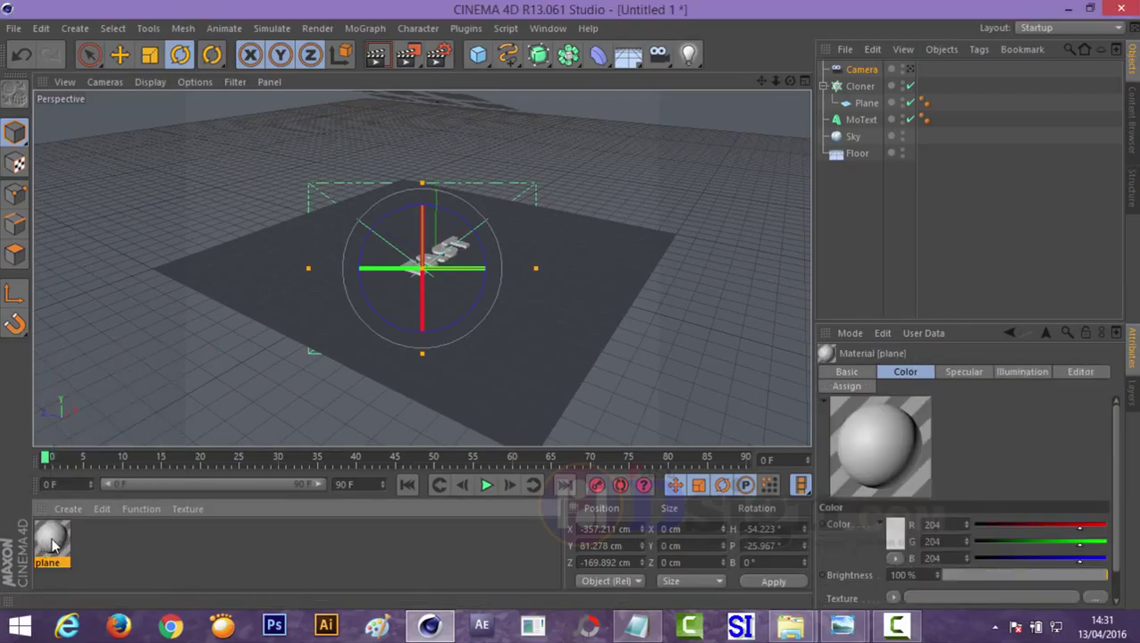
Duplicate the material twice, naming the copies 'lantai' and 'teks'
left_click_drag(56, 547, 93, 543, "ctrl")
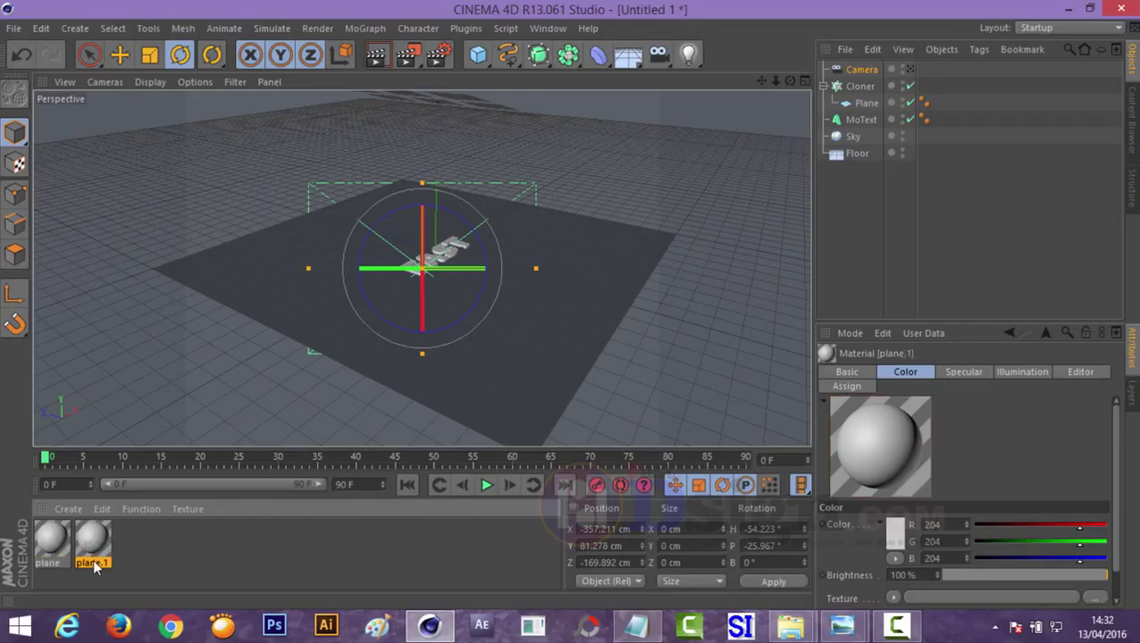
type("lant")
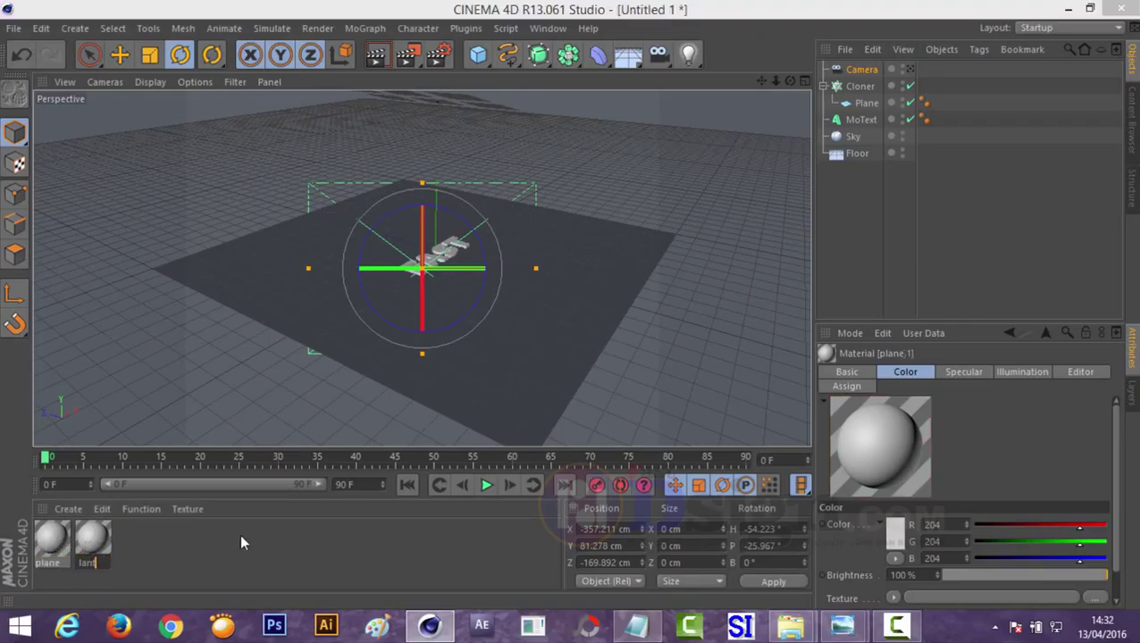
type("ai")
key("Return")
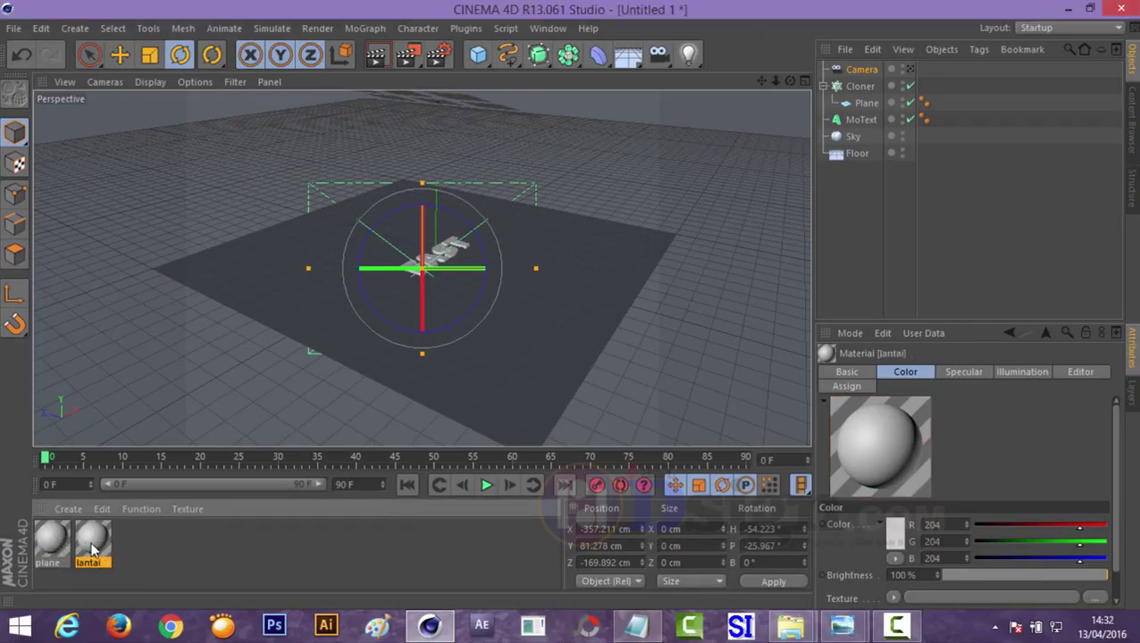
left_click_drag(93, 540, 134, 542, "ctrl")
type("teks")
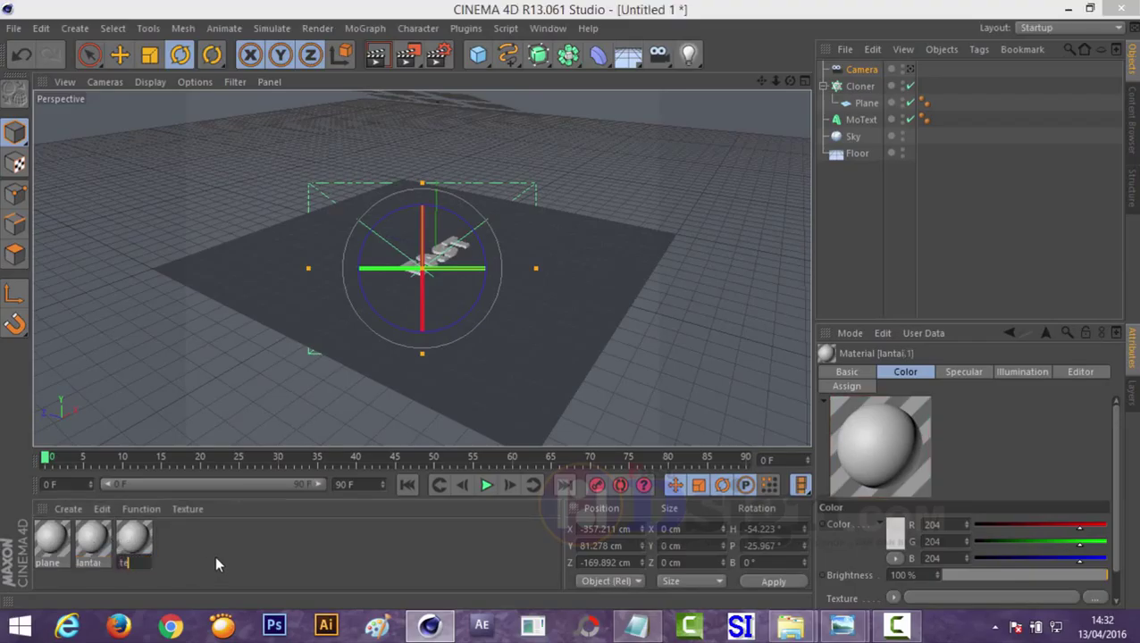
key("Return")
left_click(54, 546)
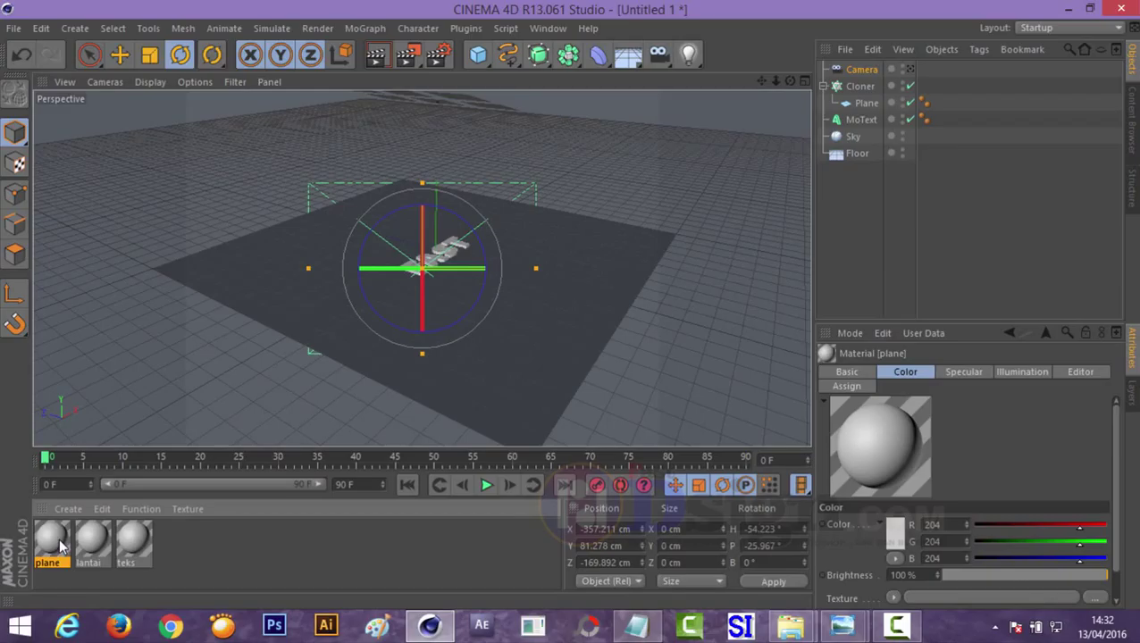
Enable luminance on the plane material and brighten lantai's luminance colour to 234
double_click(54, 543)
left_click(337, 346)
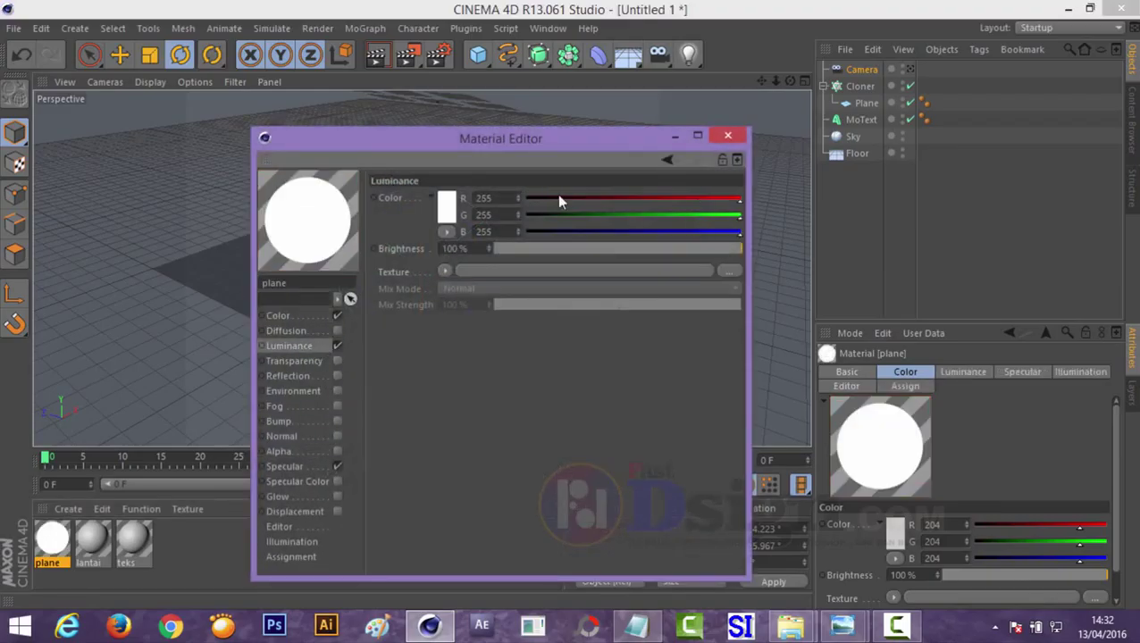
left_click(726, 137)
left_click(88, 538)
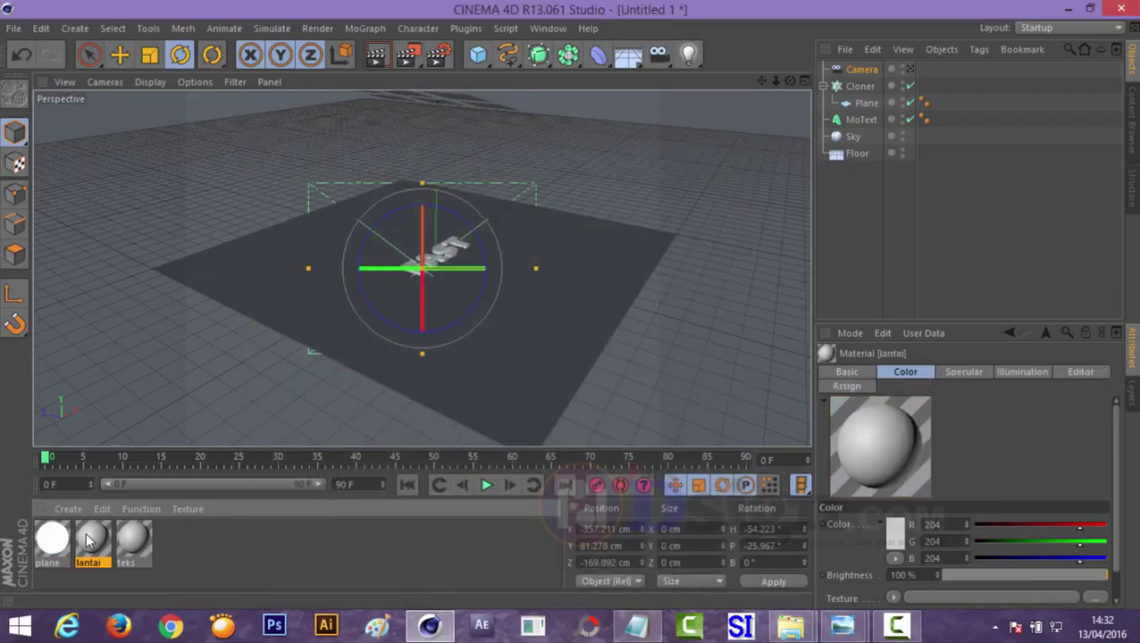
double_click(88, 538)
left_click(440, 189)
left_click(351, 150)
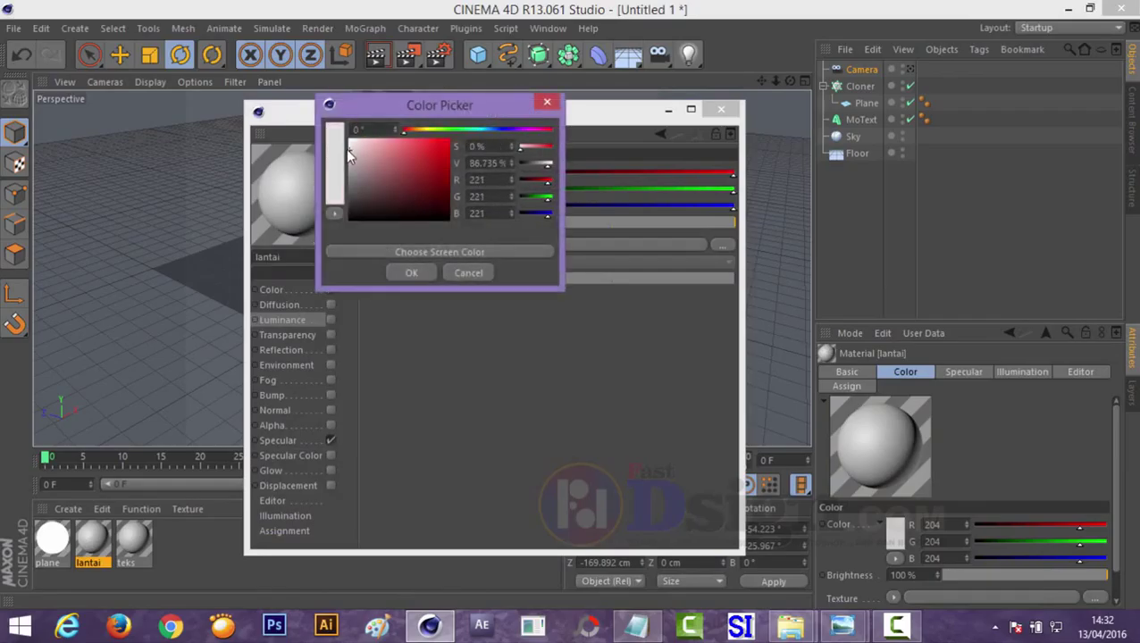
left_click_drag(349, 152, 350, 145)
left_click(411, 273)
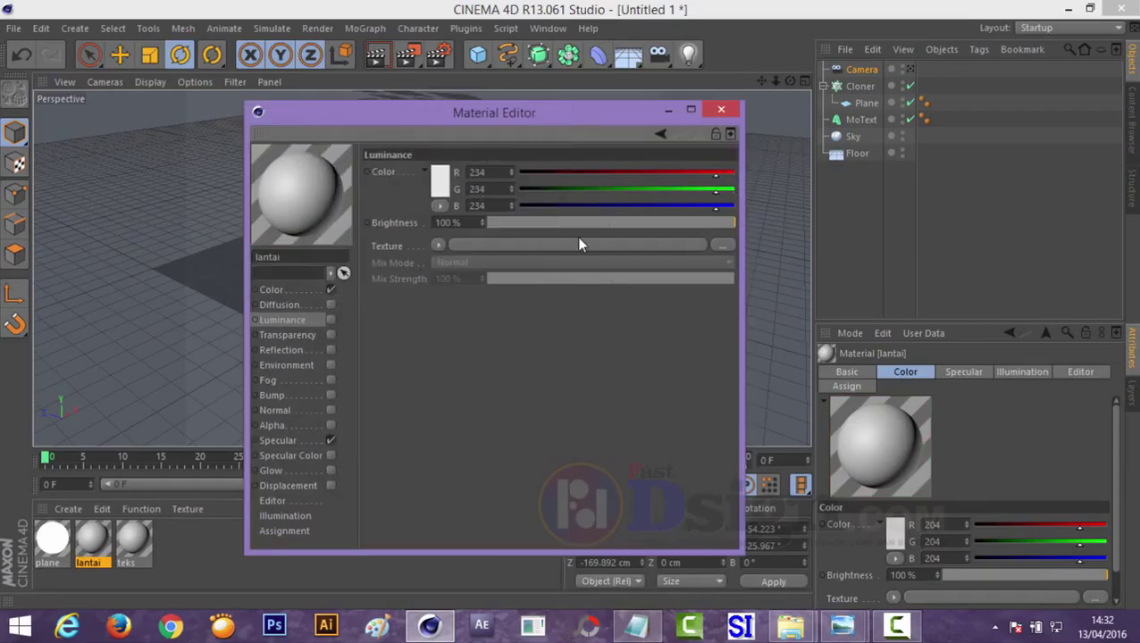
Apply the materials to the Floor and Sky and look through the scene camera
left_click(721, 109)
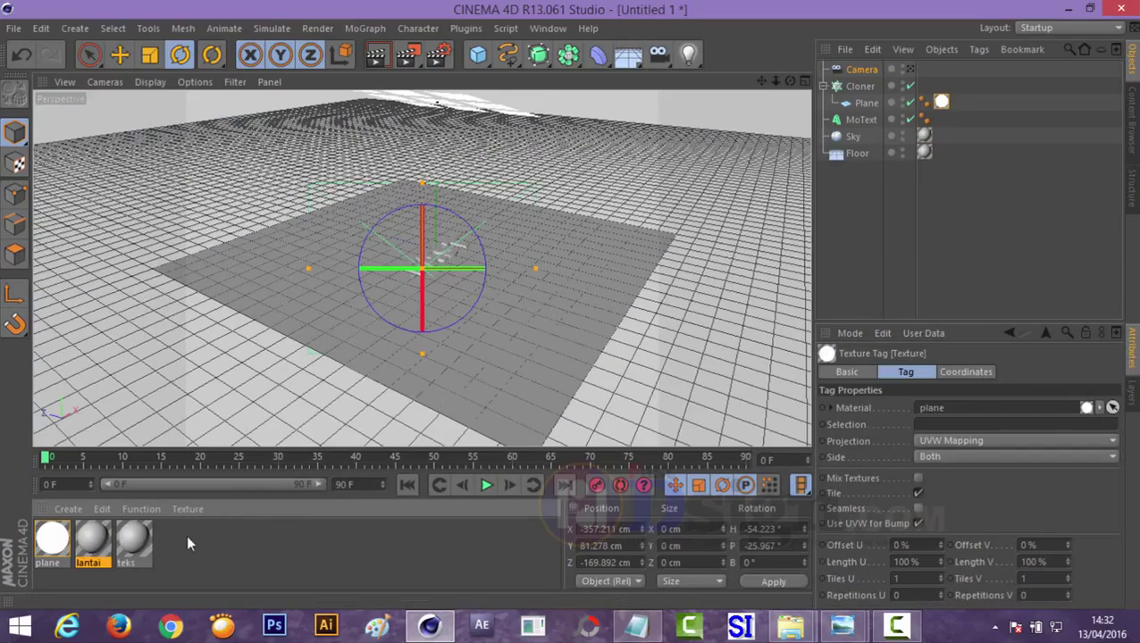
left_click(133, 540)
left_click(910, 69)
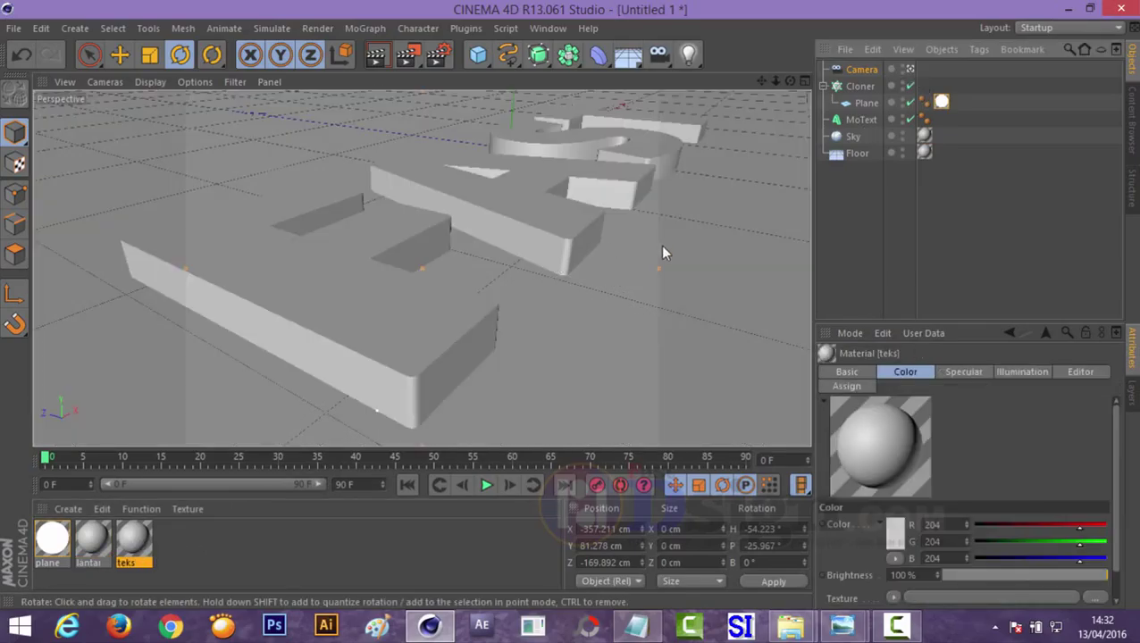
Load the WoodParquet diffuse image from WoodPack1 into the teks Color channel
double_click(134, 537)
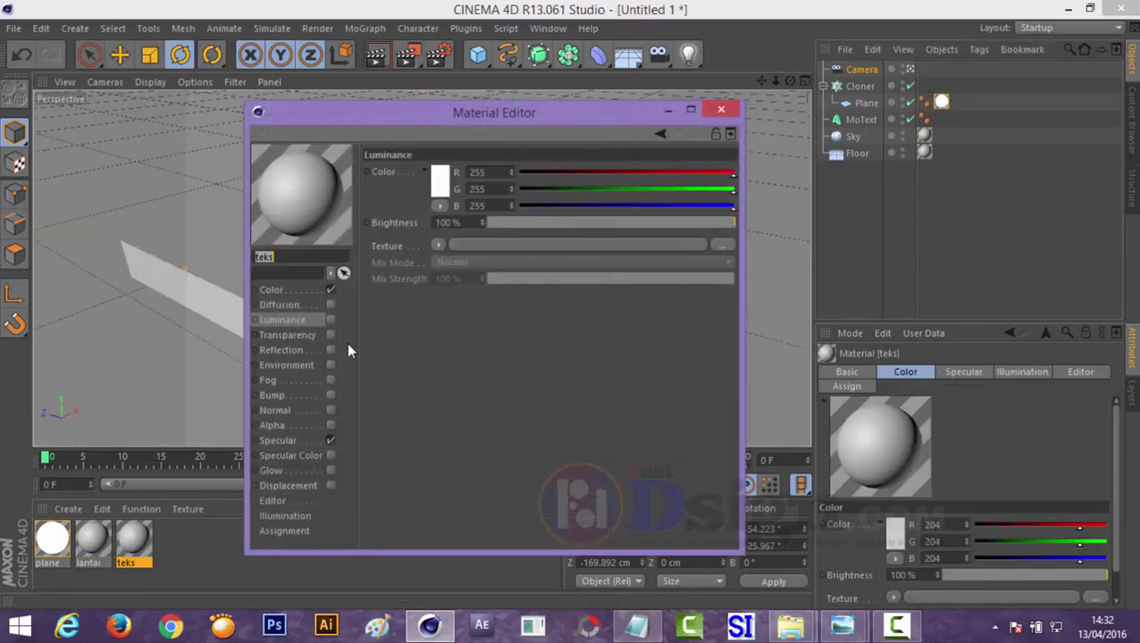
left_click(272, 289)
left_click(438, 245)
left_click(459, 262)
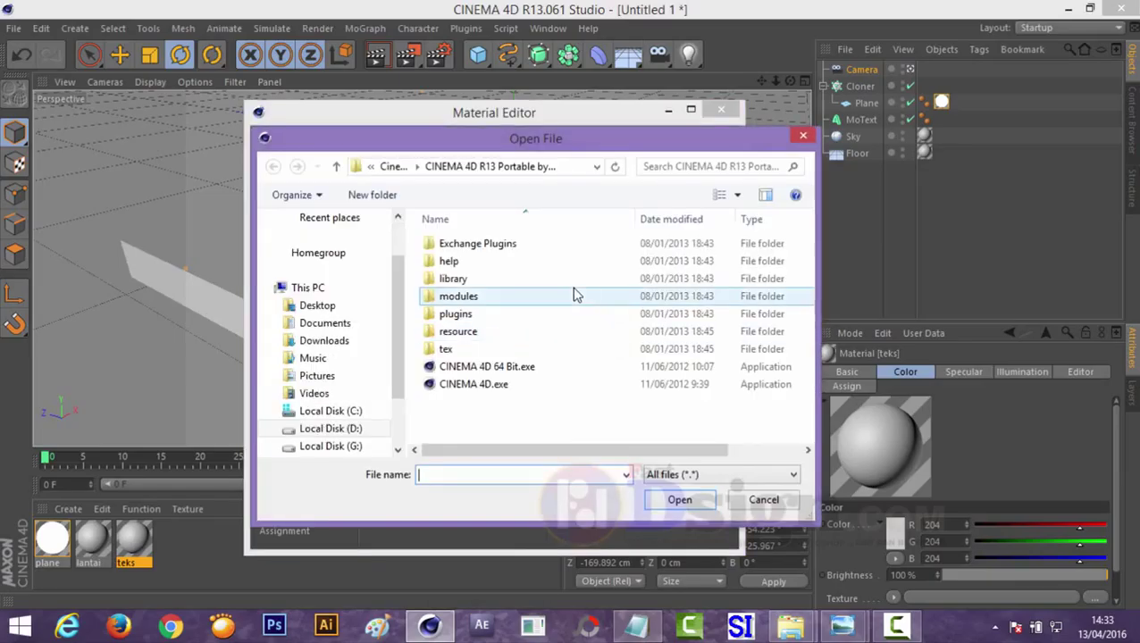
left_click(330, 428)
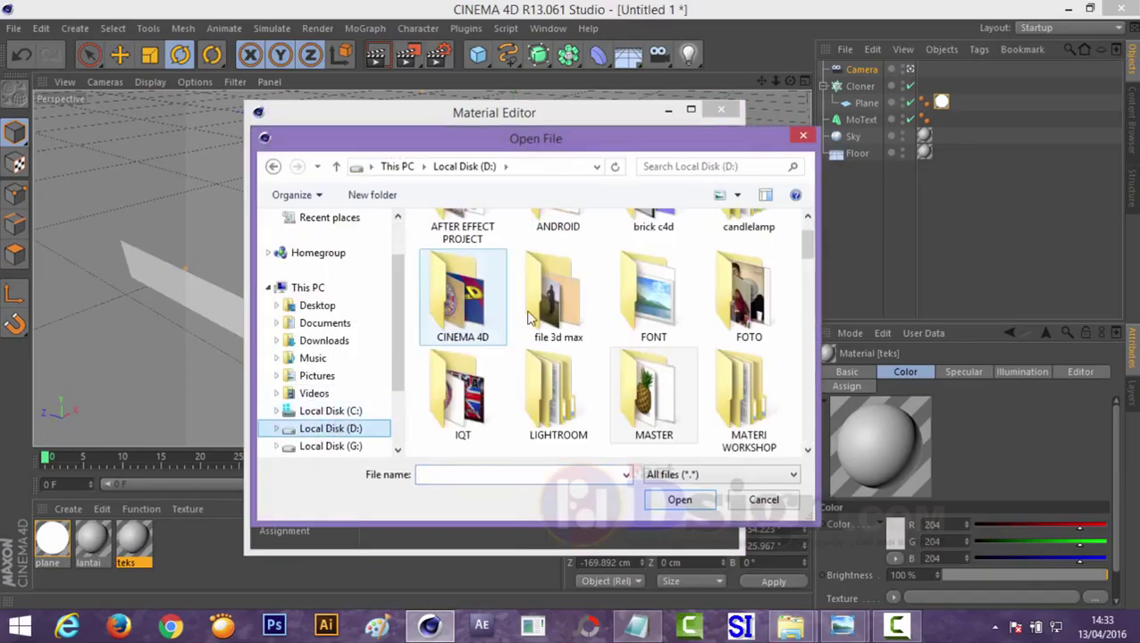
scroll(805, 237, "up", 1)
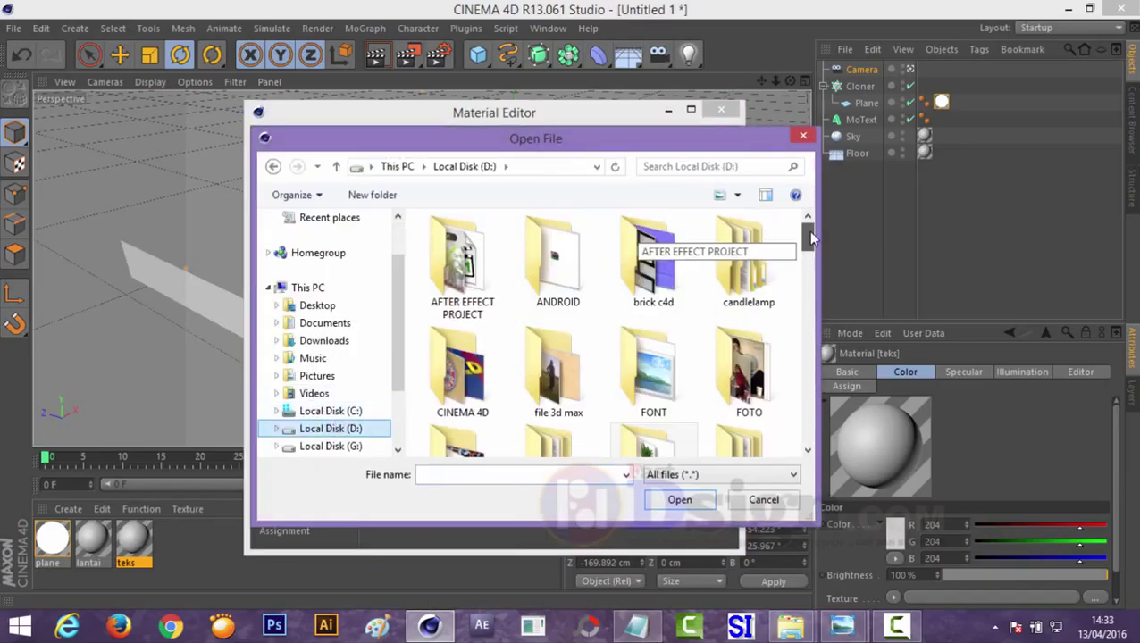
double_click(561, 386)
left_click_drag(808, 246, 807, 284)
double_click(532, 298)
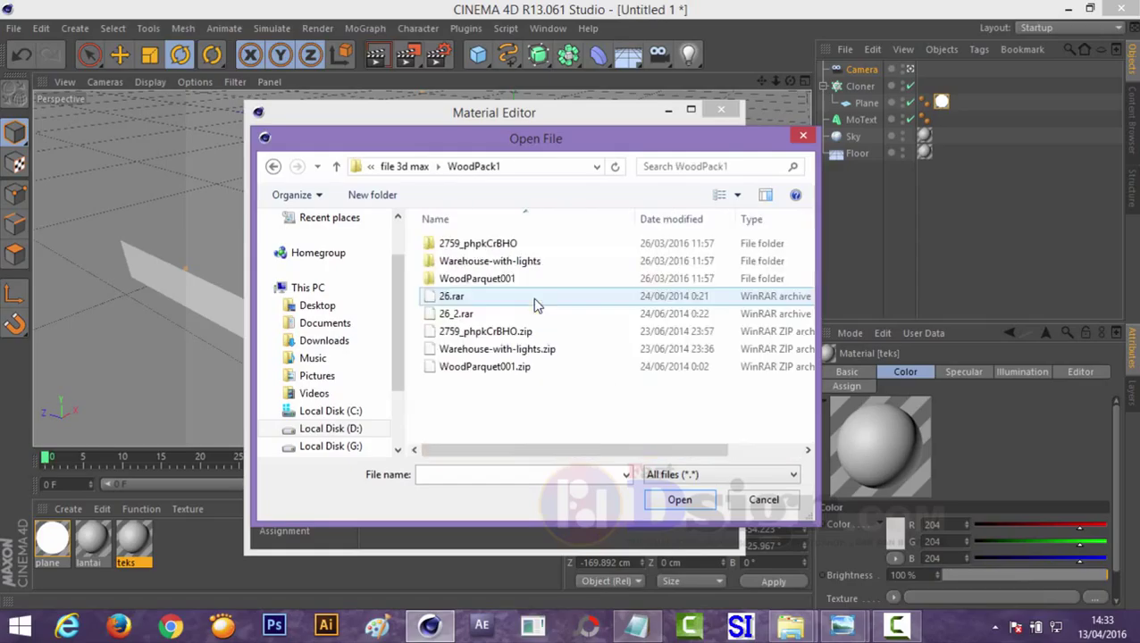
double_click(514, 278)
double_click(496, 247)
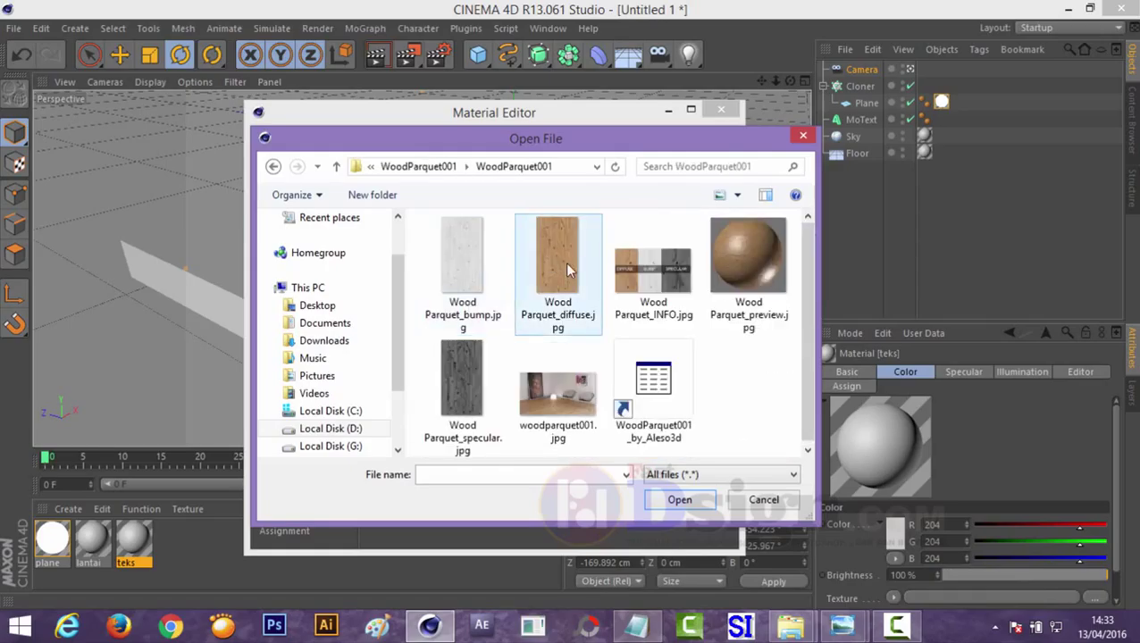
double_click(565, 262)
left_click(664, 372)
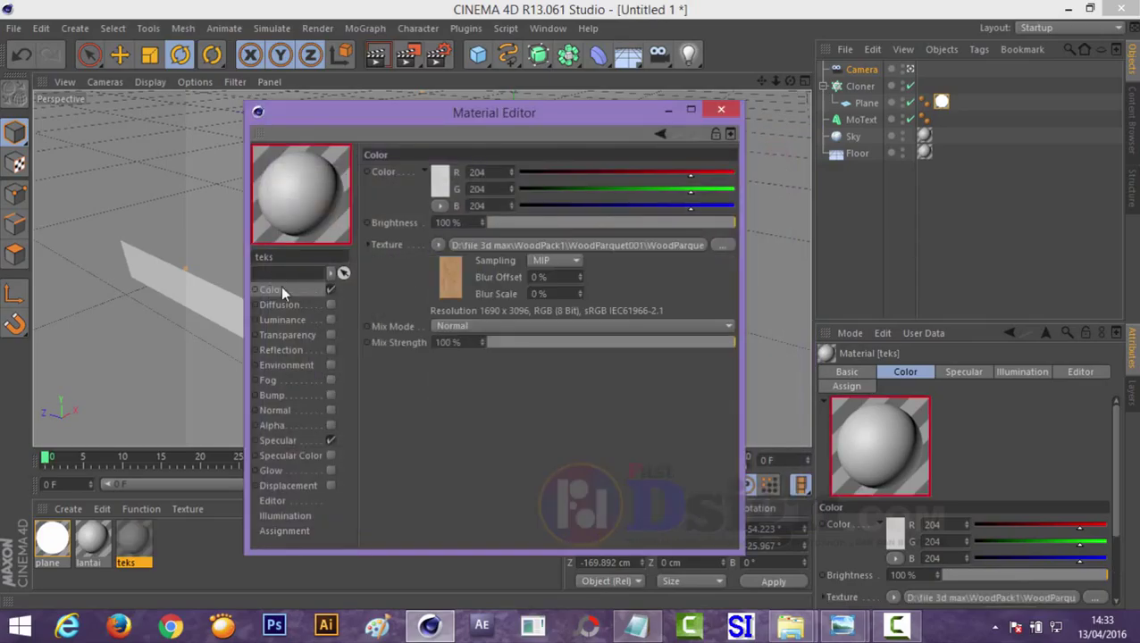
Leave Reflection off and load the WoodParquet specular image into Specular Color
left_click(297, 349)
left_click(331, 351)
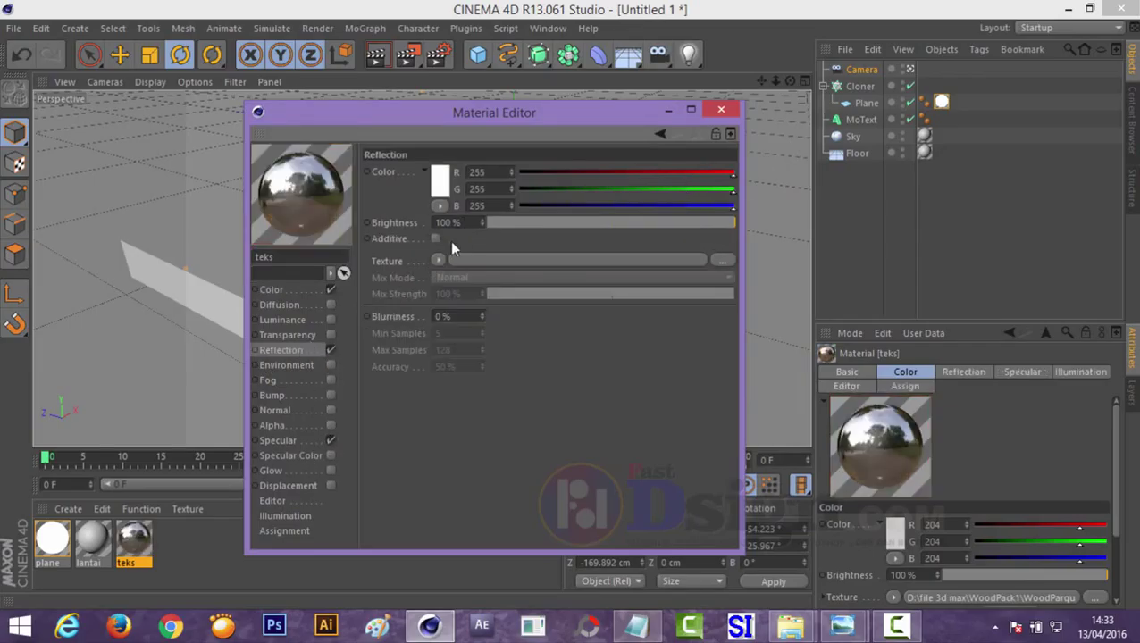
left_click(438, 260)
left_click(629, 301)
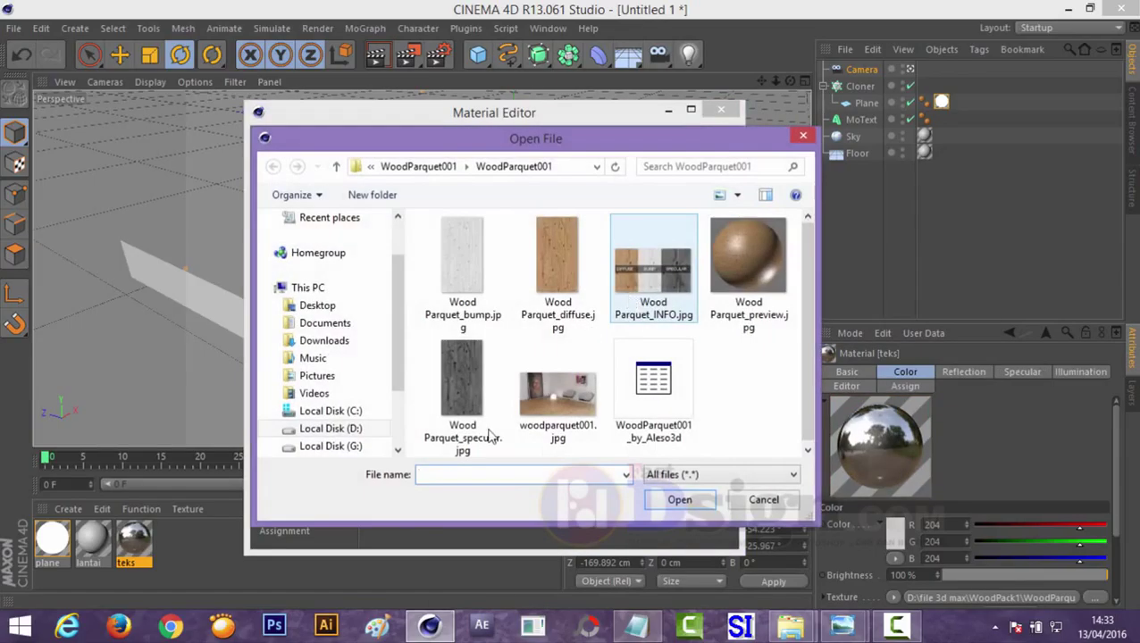
left_click(741, 501)
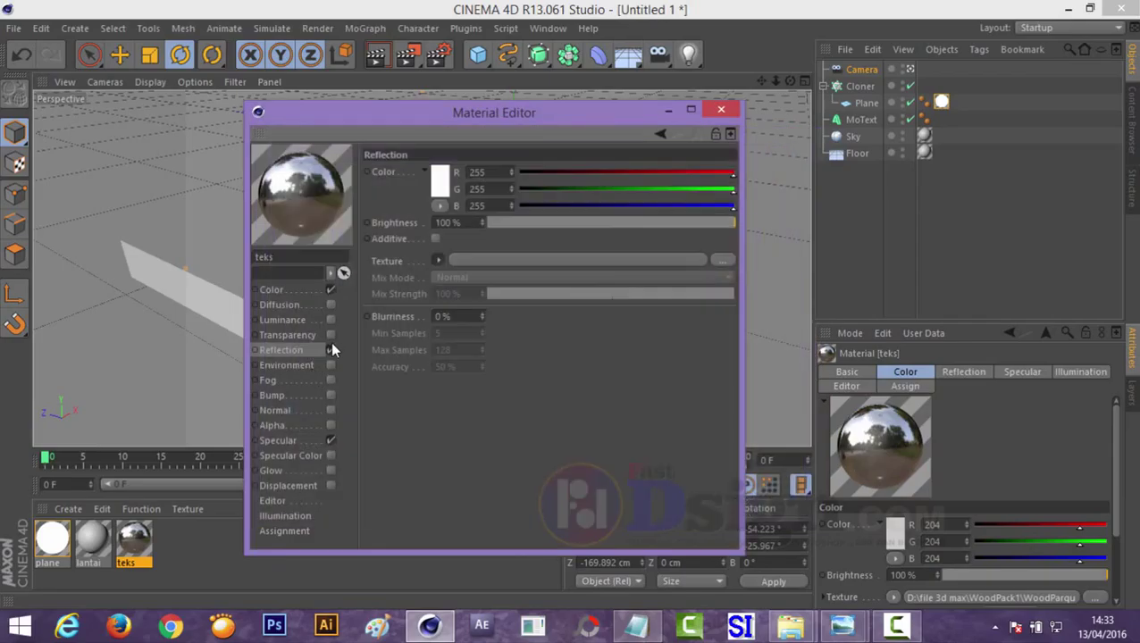
left_click(330, 348)
left_click(284, 440)
left_click(312, 457)
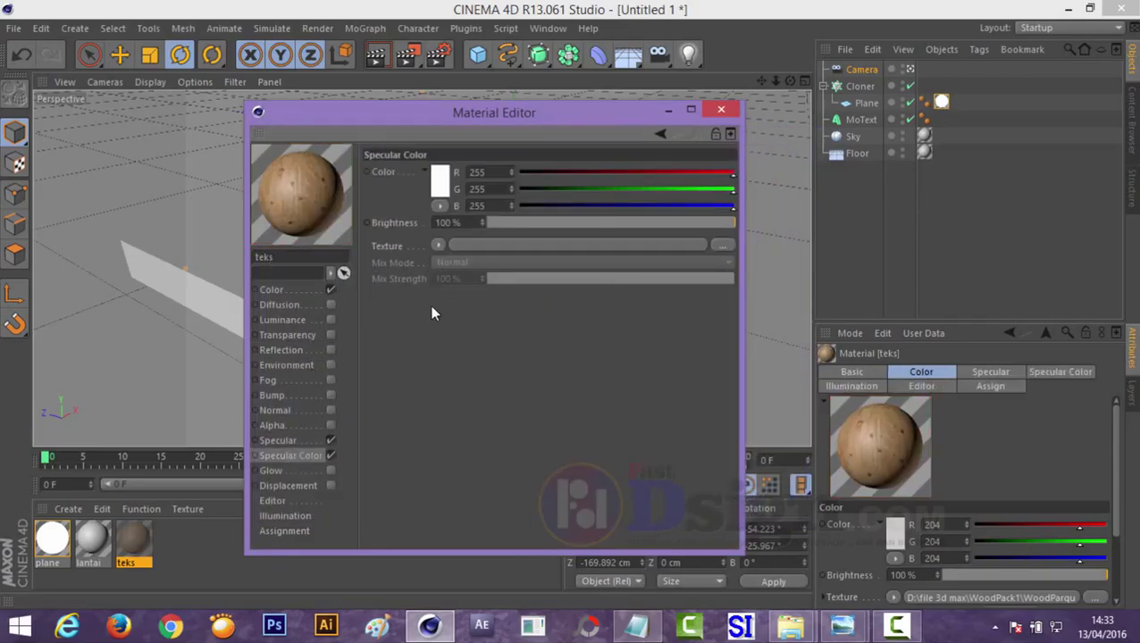
left_click(438, 245)
left_click(462, 233)
double_click(462, 380)
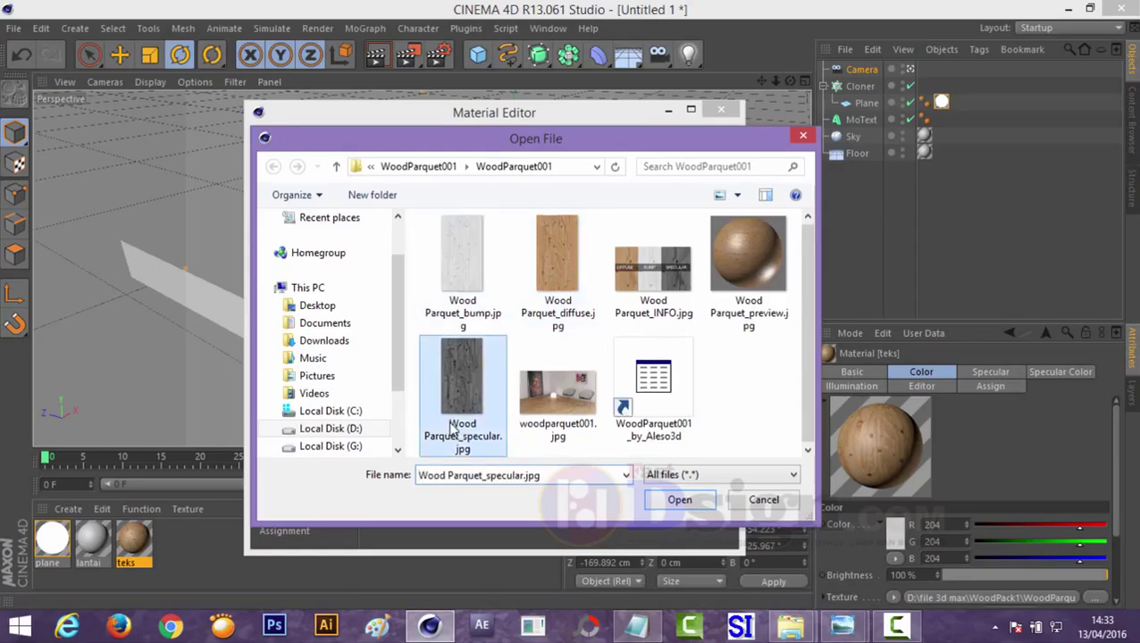
left_click(664, 369)
Enable Bump on teks and load the WoodParquet bump image into it
left_click(329, 395)
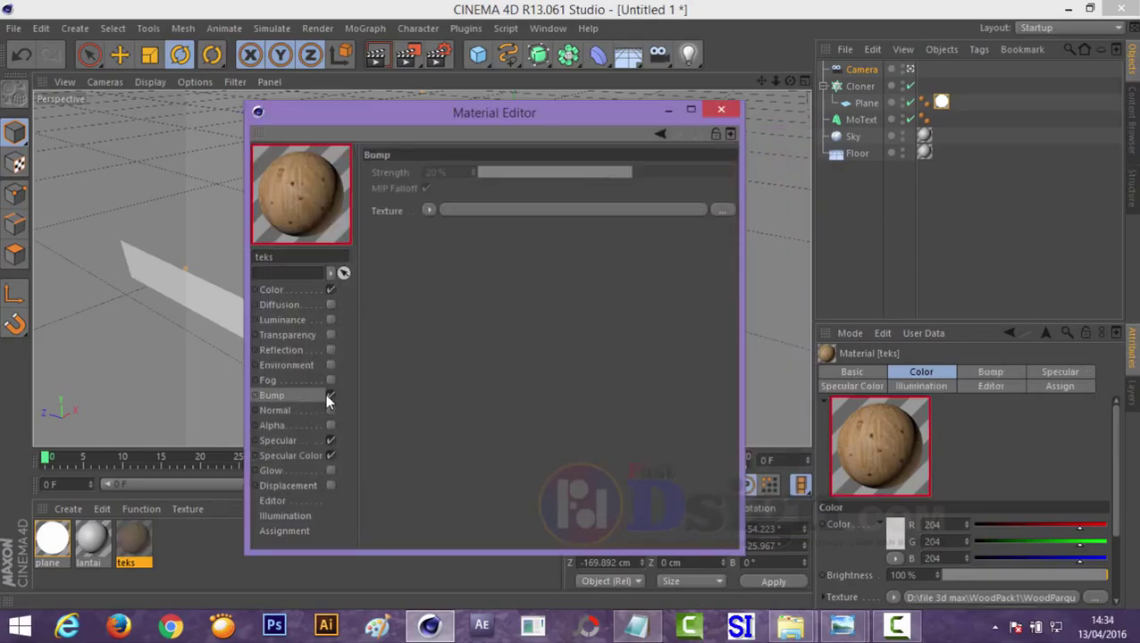
left_click(429, 210)
left_click(447, 244)
double_click(453, 273)
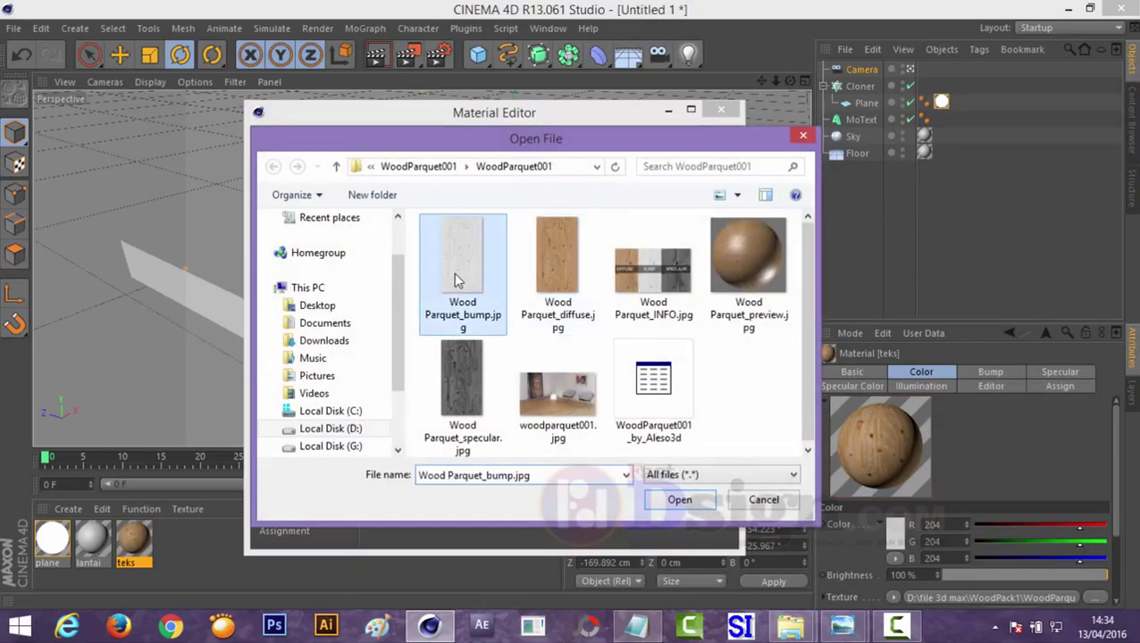
left_click(664, 369)
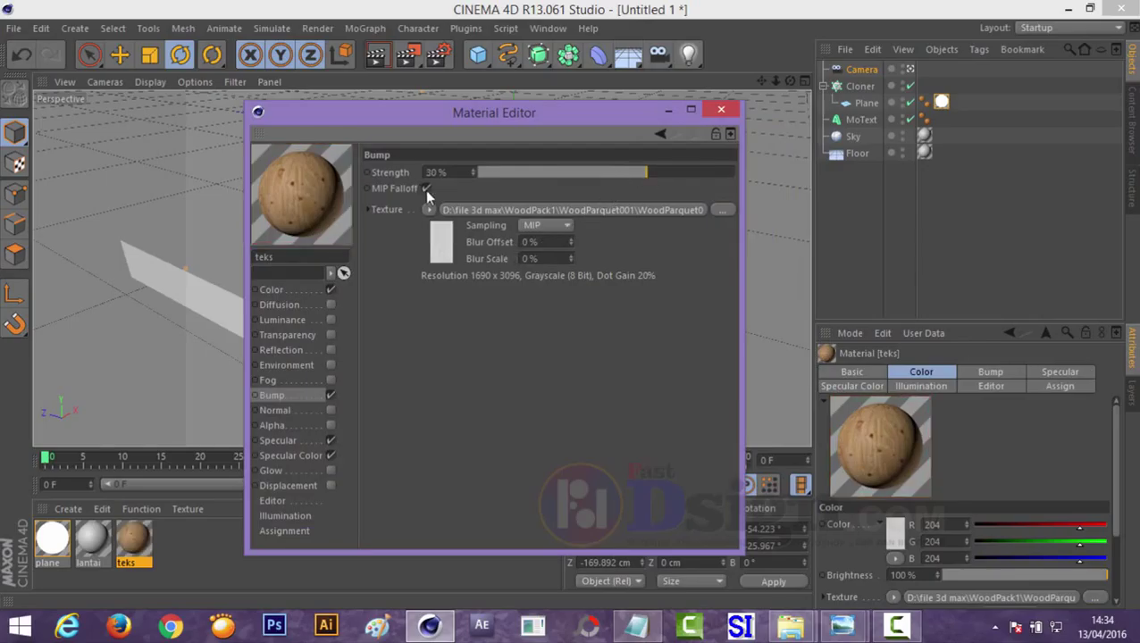
left_click(270, 291)
left_click(721, 109)
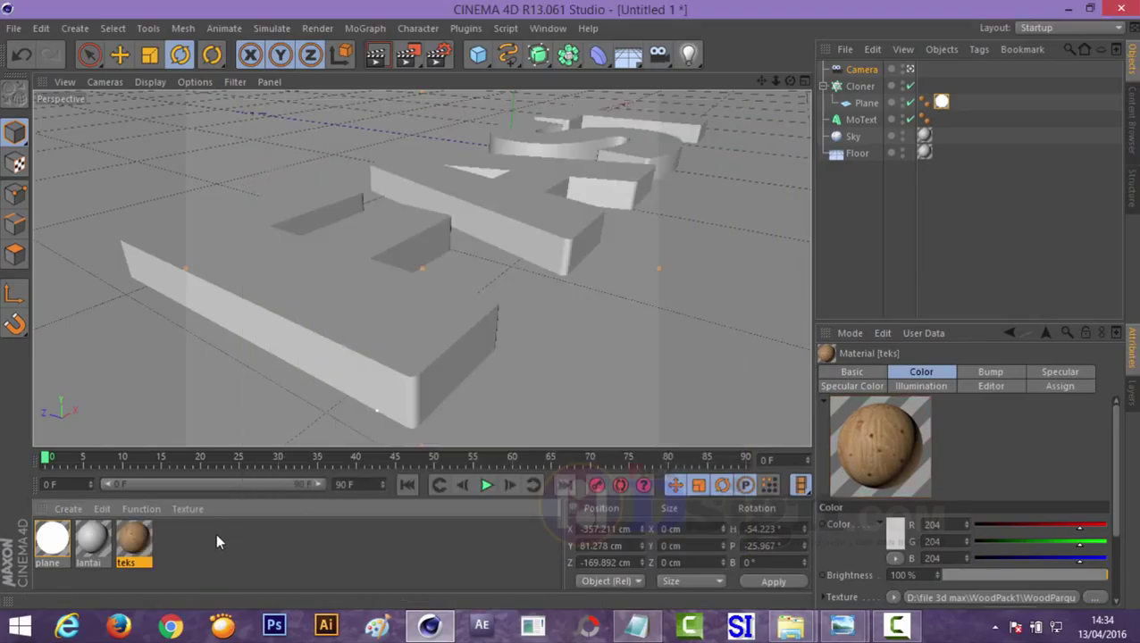
Apply the teks wood material to the MoText letters with Cubic projection
left_click_drag(402, 349, 409, 353)
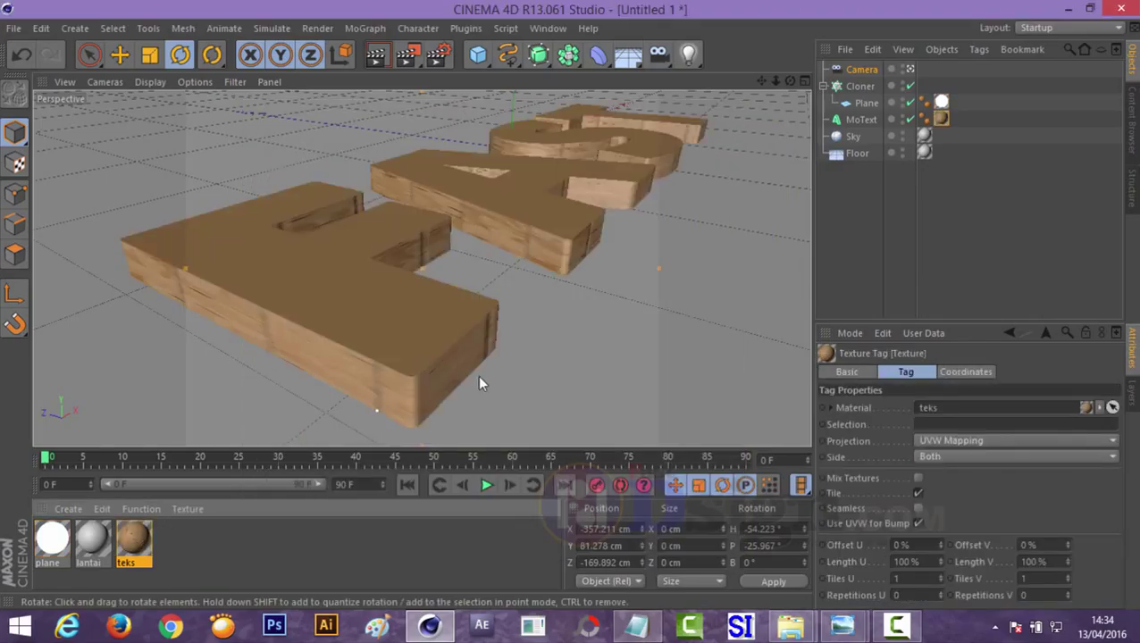
left_click(989, 440)
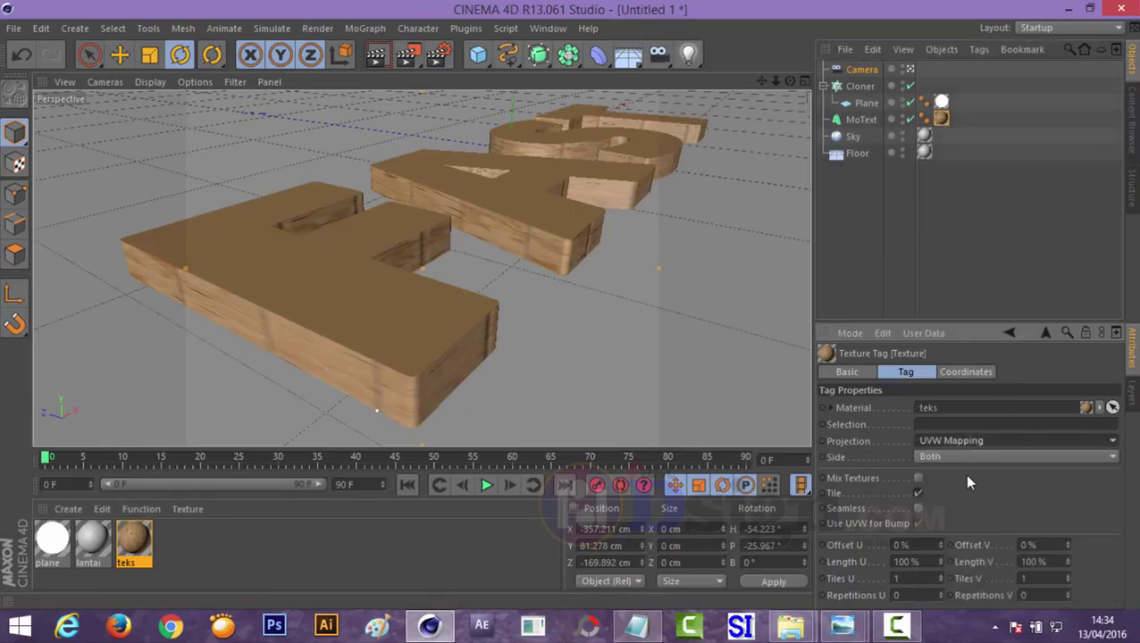
left_click(964, 473)
left_click(967, 441)
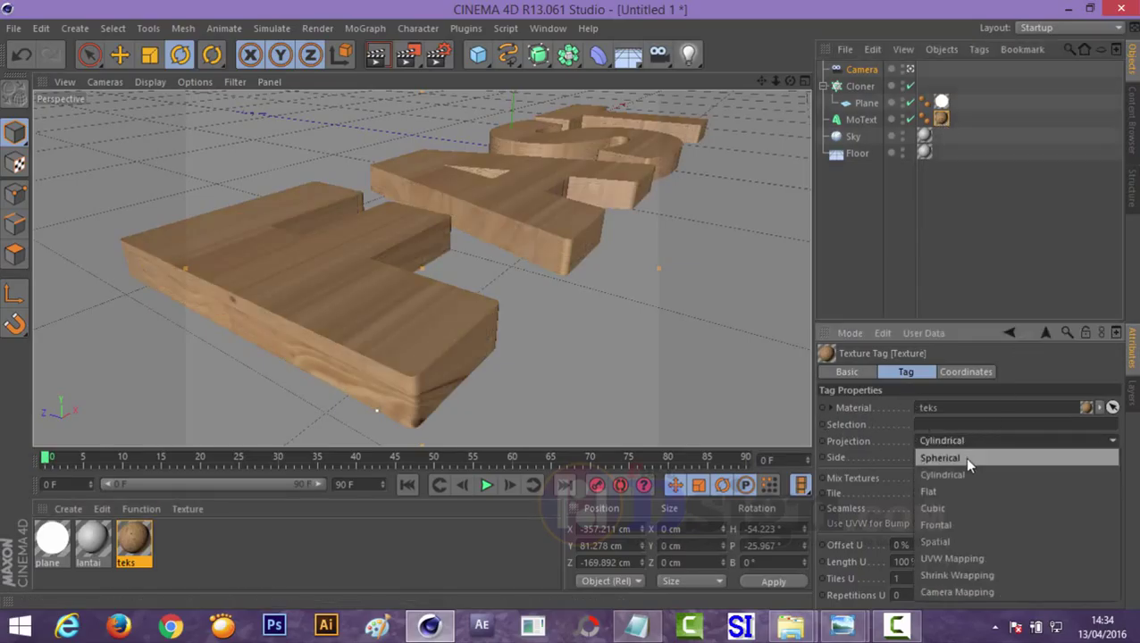
left_click(951, 502)
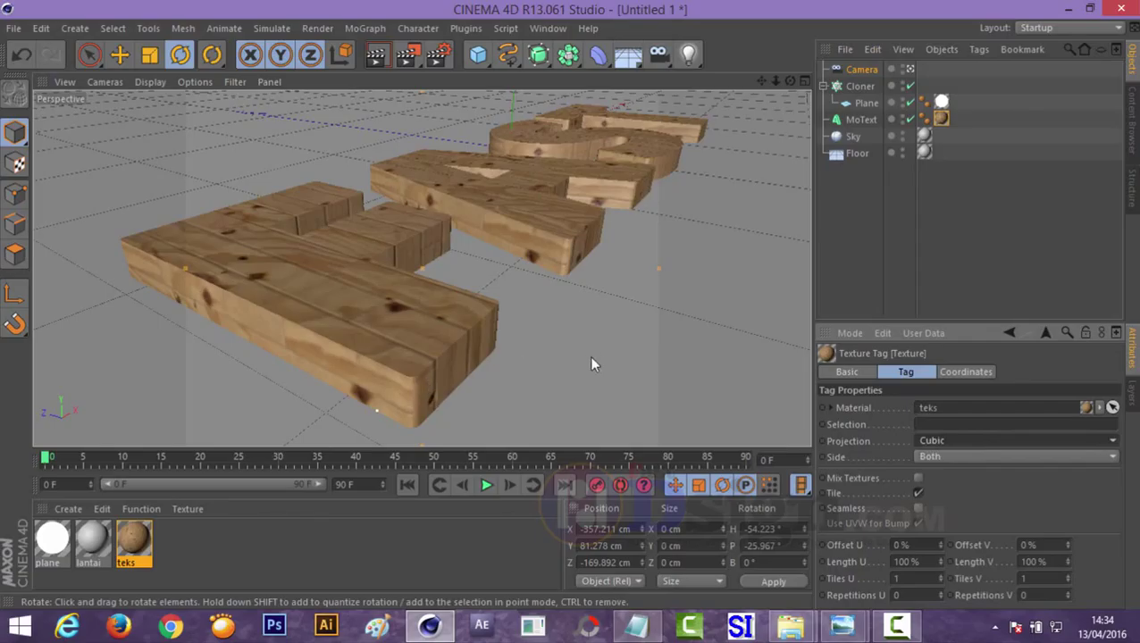
Lower the teks bump strength to 17% and reselect the MoText object
double_click(134, 539)
left_click(271, 395)
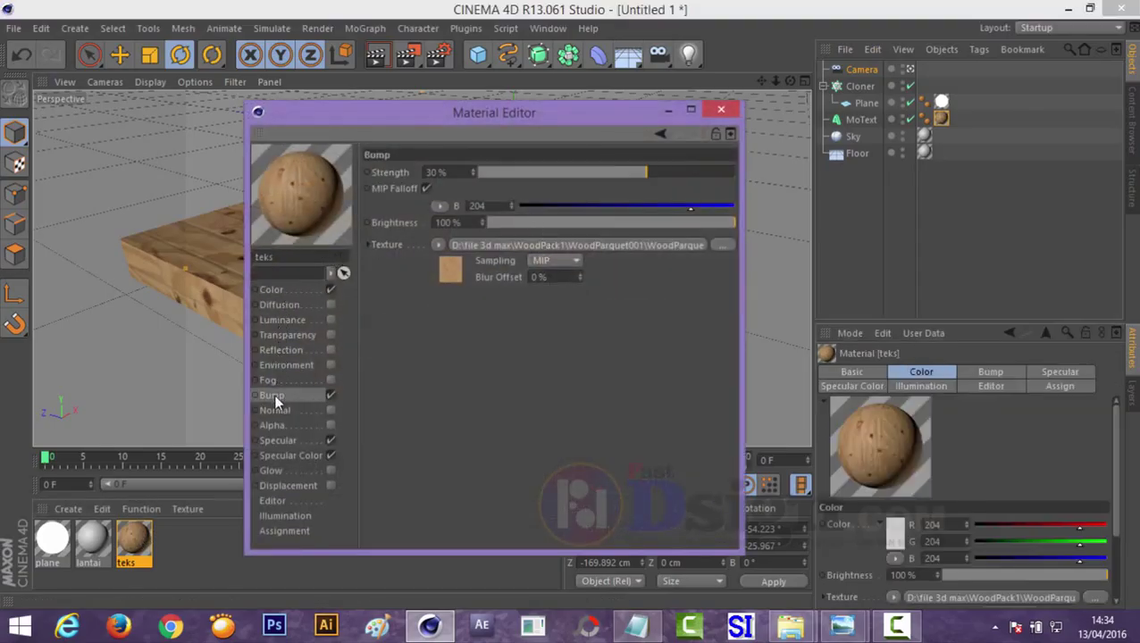
left_click_drag(647, 176, 628, 173)
left_click(722, 110)
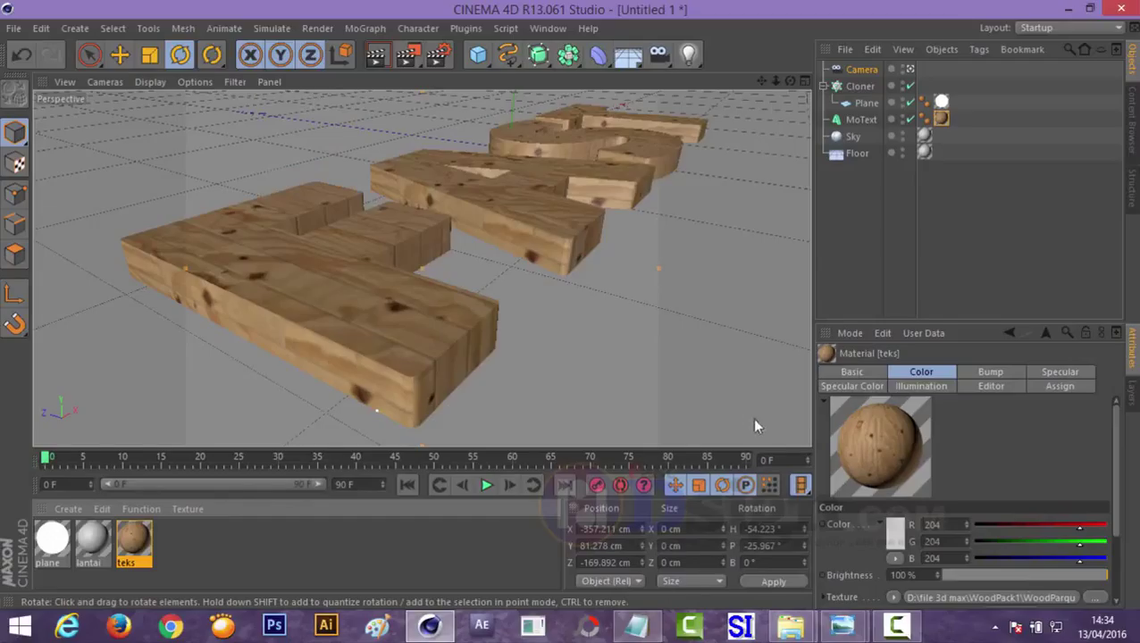
left_click(942, 118)
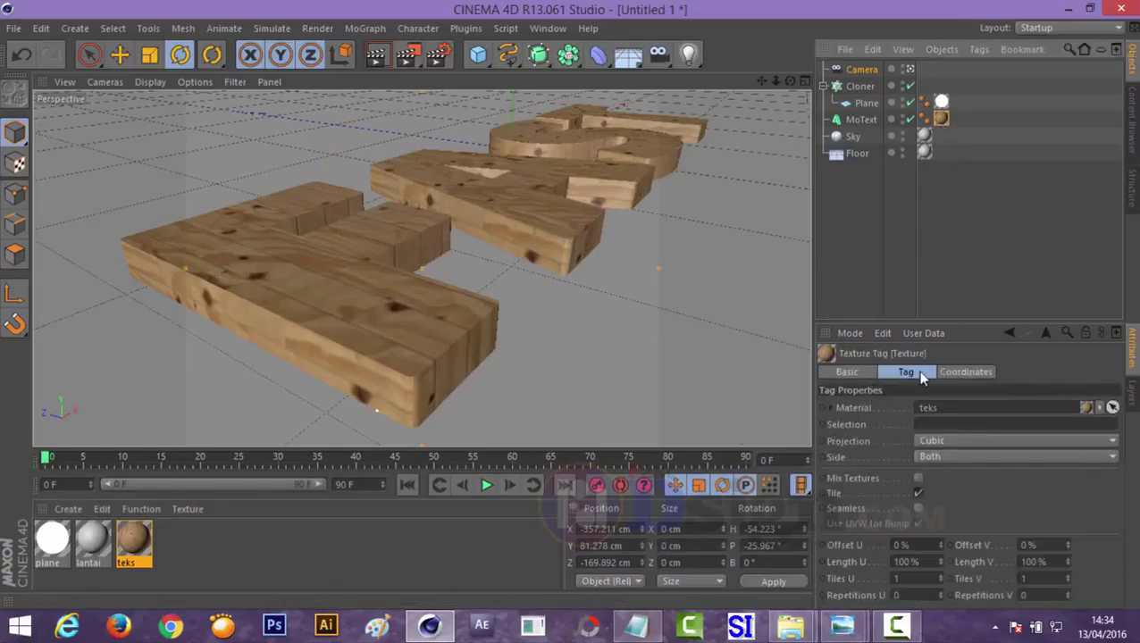
left_click(862, 120)
left_click(944, 372)
Give the MoText start caps fillet edges with the Engraved fillet type and adjust the radius
left_click(949, 422)
left_click(936, 491)
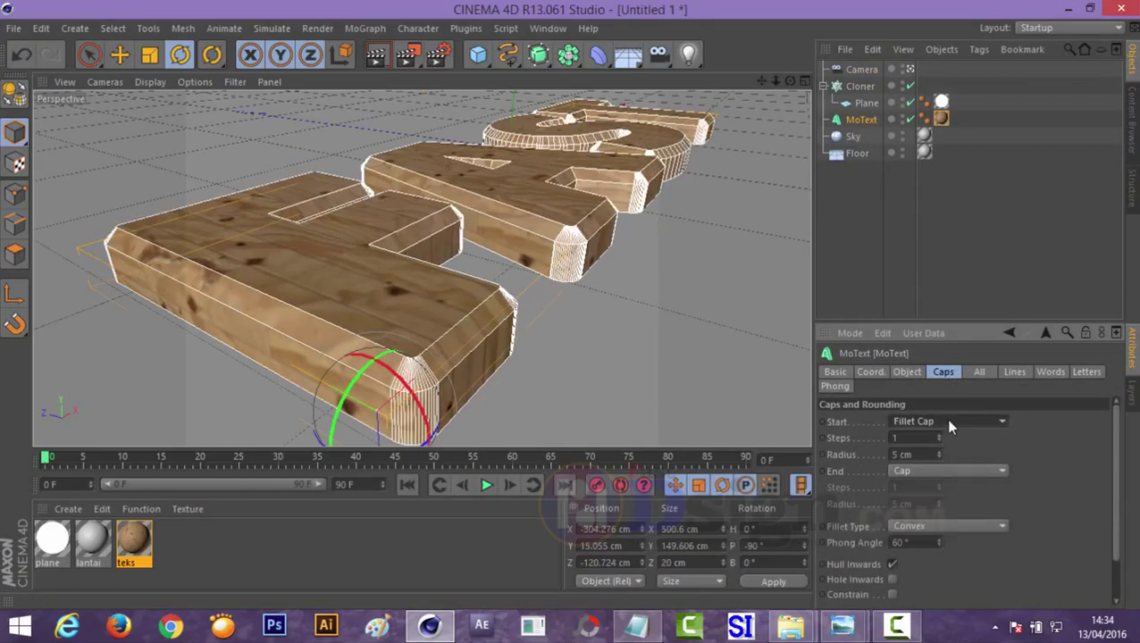
left_click(950, 428)
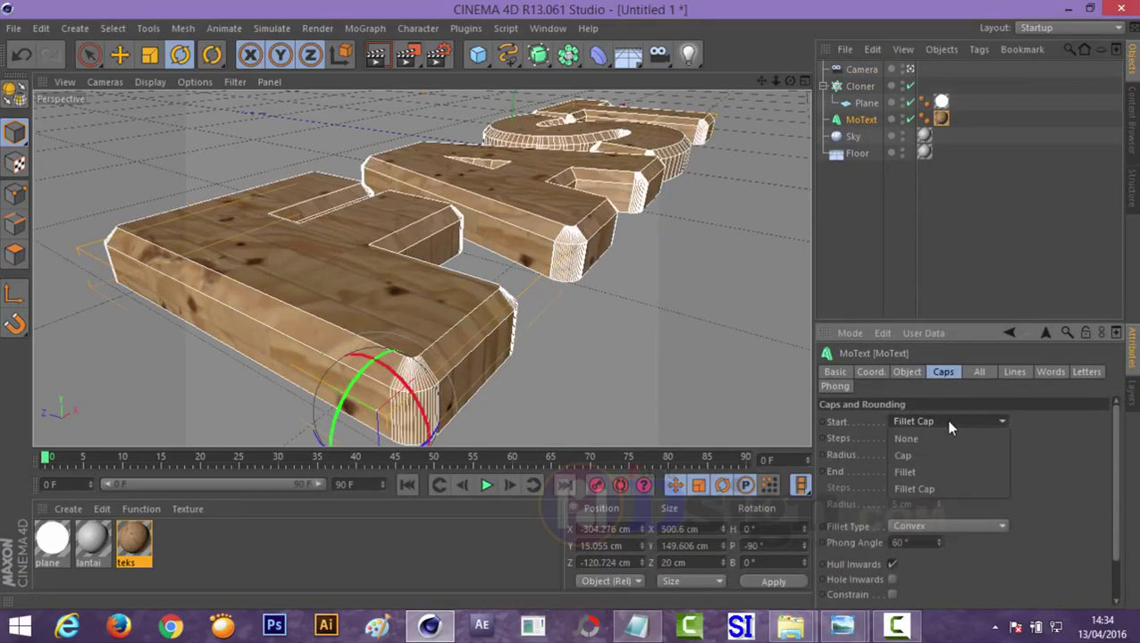
left_click(920, 471)
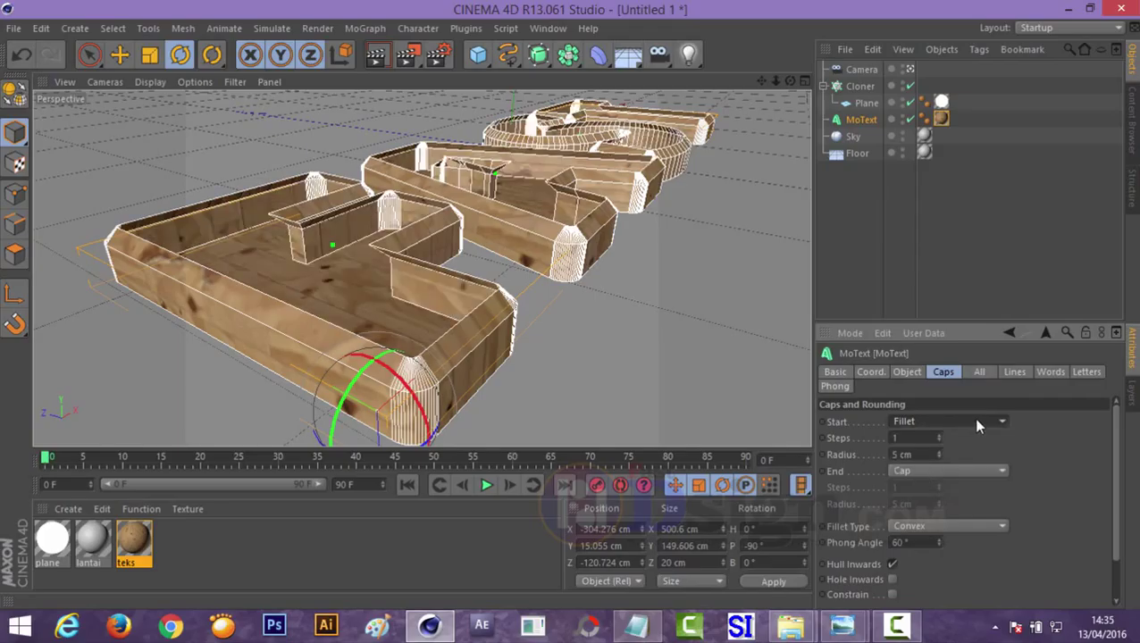
left_click(929, 527)
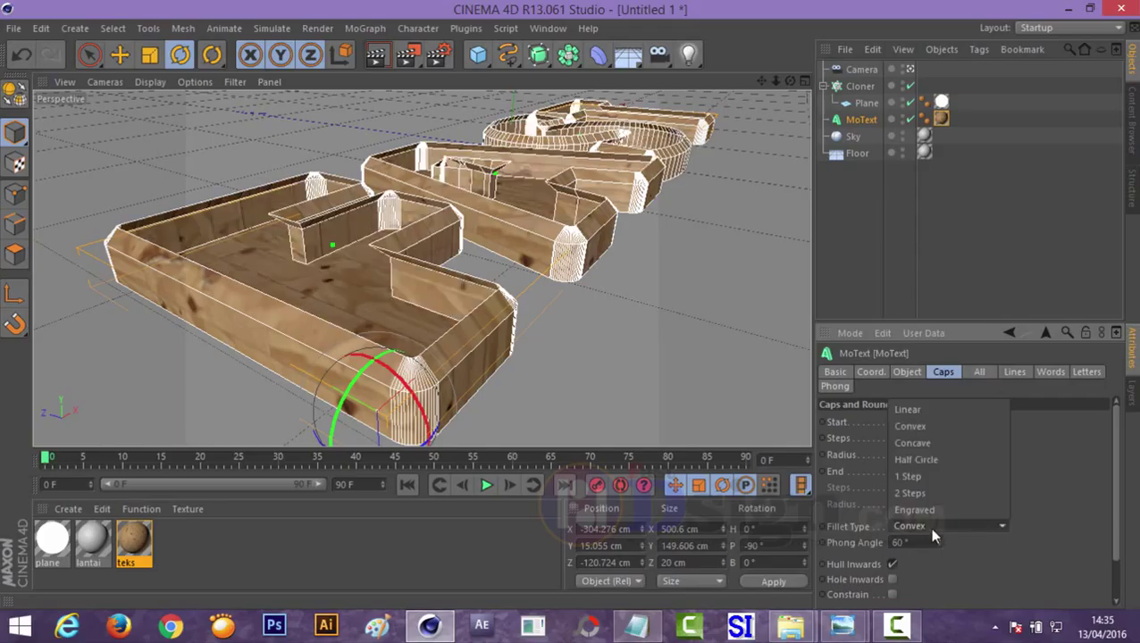
left_click(925, 514)
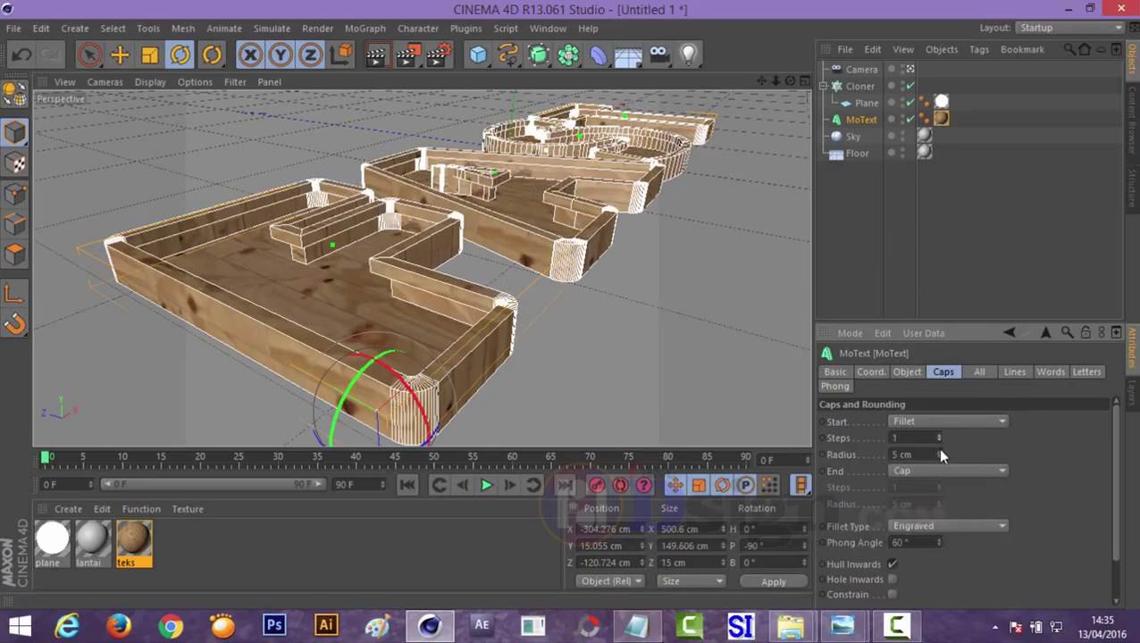
left_click_drag(940, 454, 939, 455)
left_click_drag(776, 81, 779, 188)
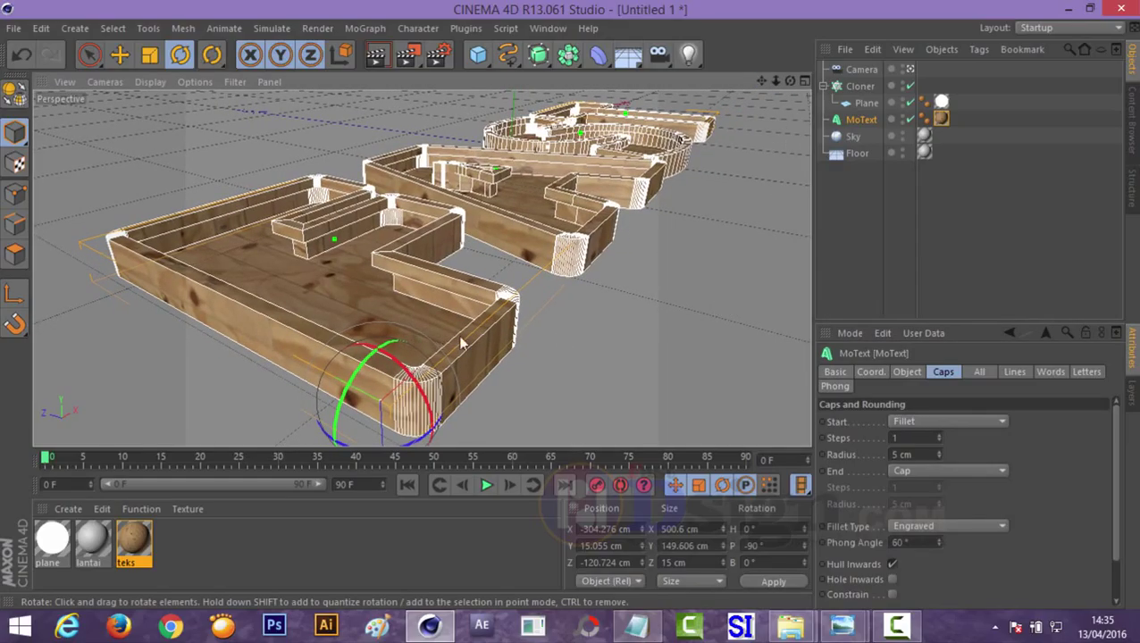
left_click(591, 368)
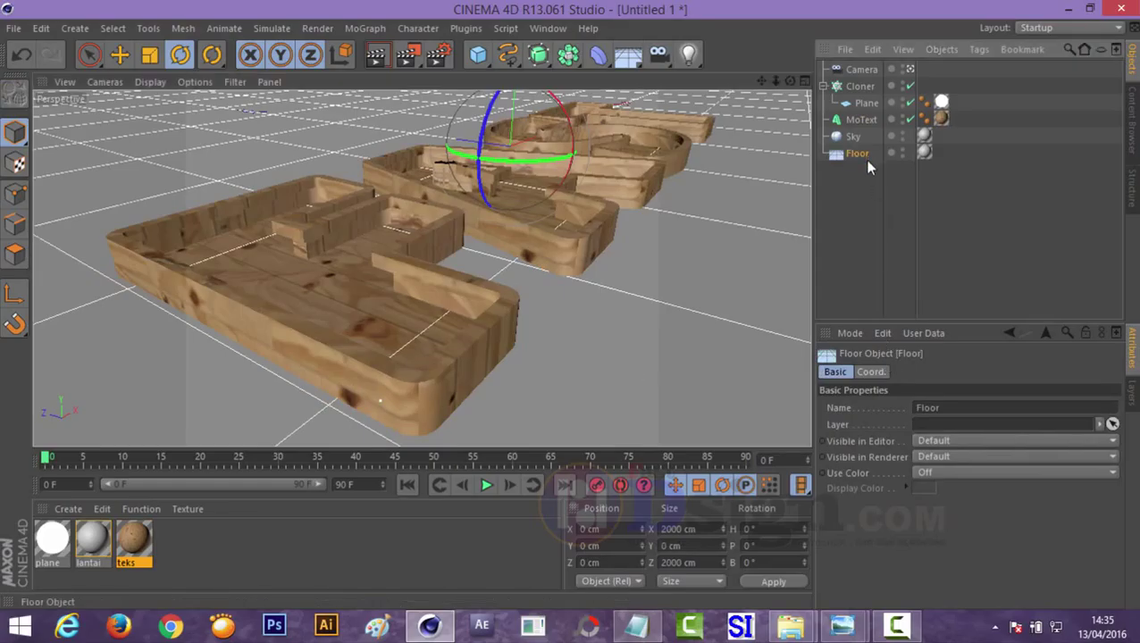
left_click(361, 316)
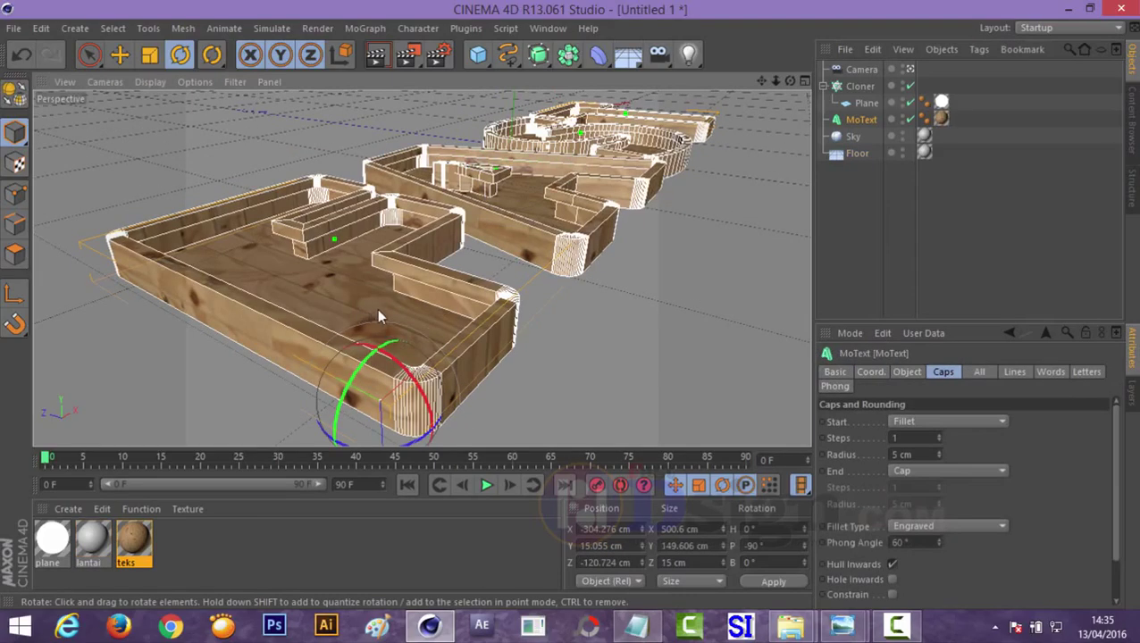
Add Global Illumination and set its stochastic samples and record density quality
left_click(375, 58)
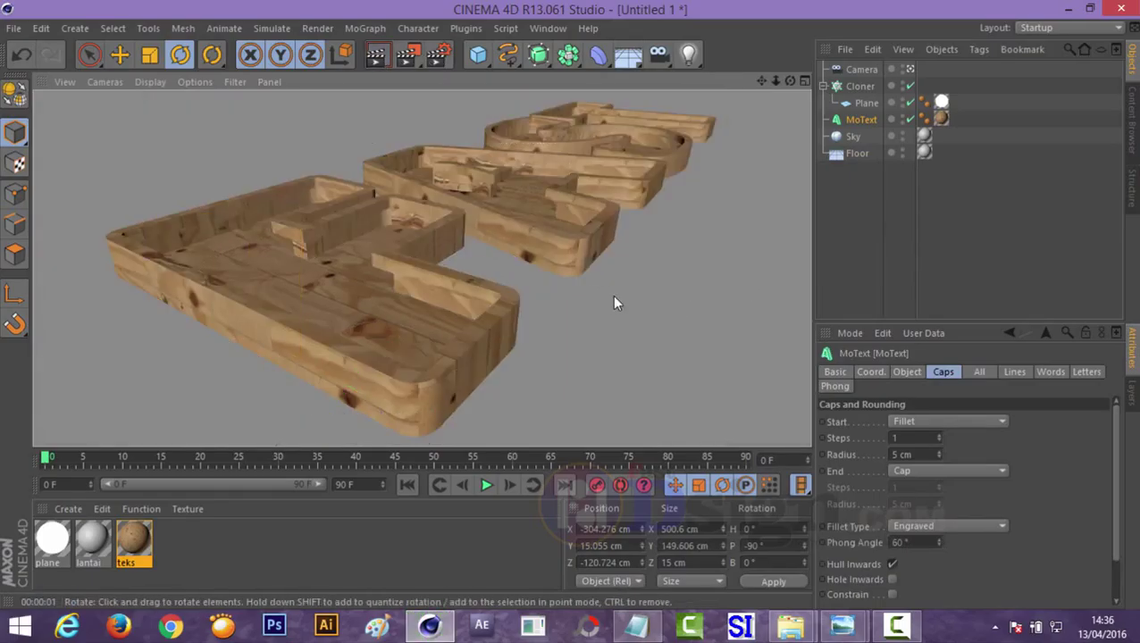
left_click(658, 226)
left_click(438, 55)
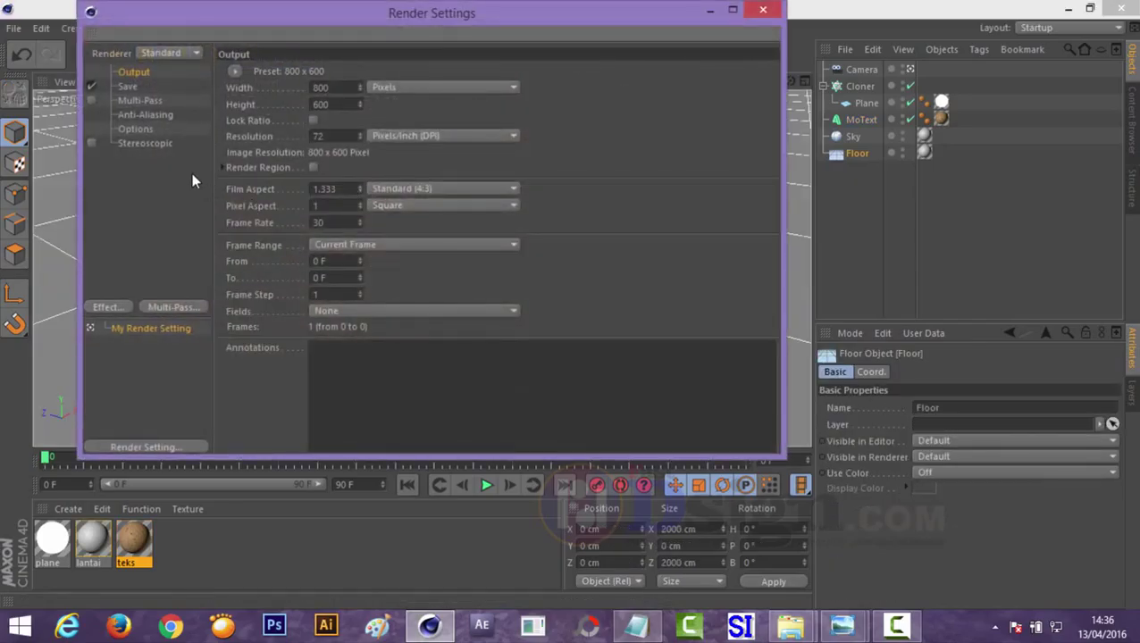
left_click(108, 307)
left_click(184, 381)
left_click(361, 73)
left_click(371, 107)
left_click(369, 158)
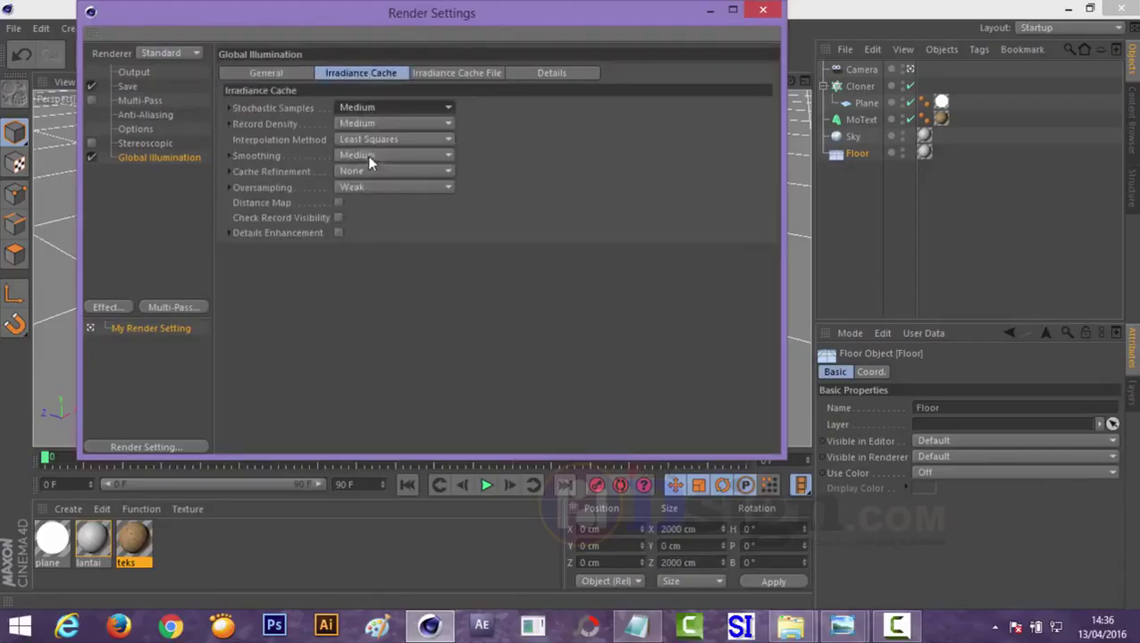
left_click(370, 125)
left_click(370, 169)
Raise the Global Illumination gamma to 1.8 and render the view
left_click(283, 75)
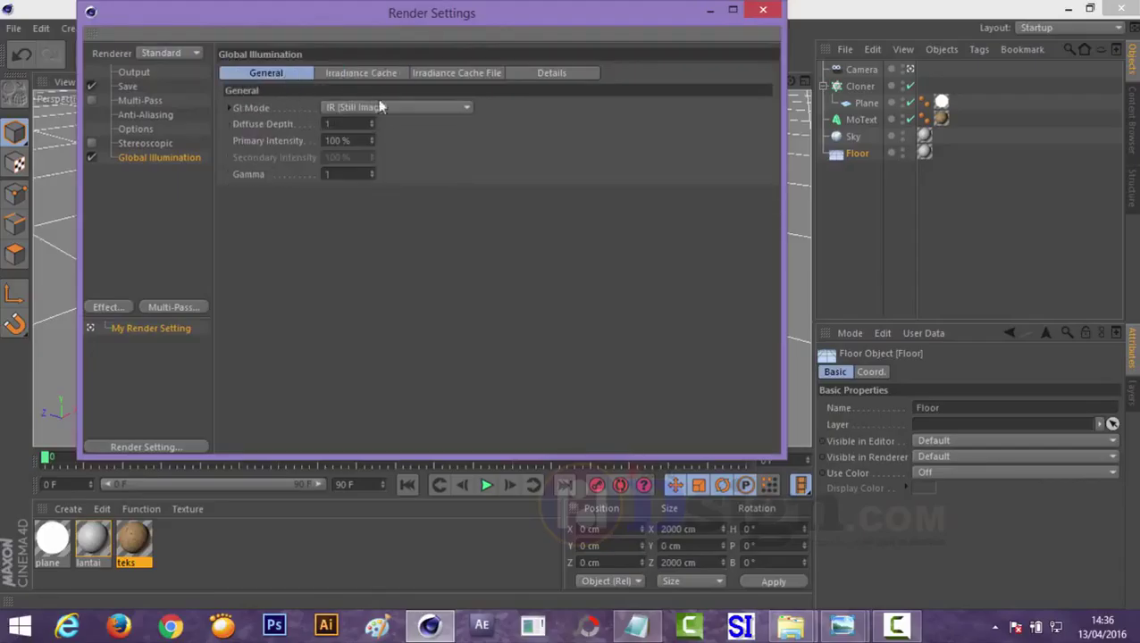
left_click(371, 172)
left_click(764, 9)
key("ctrl+r")
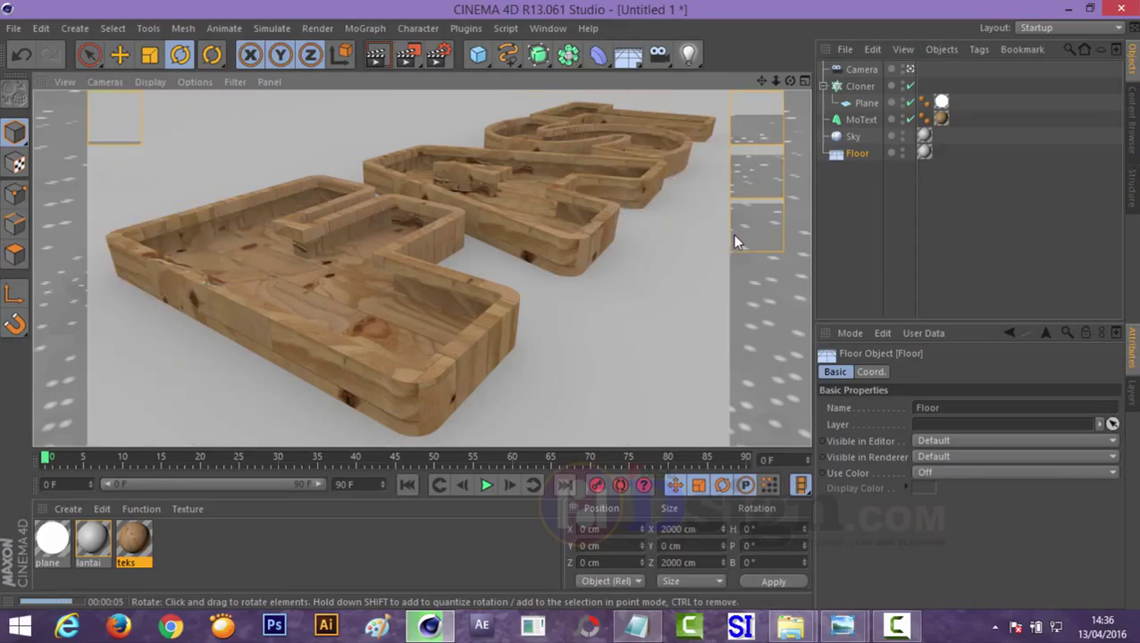
Add Ambient Occlusion in Render Settings and render the view with Ctrl+R
left_click(439, 55)
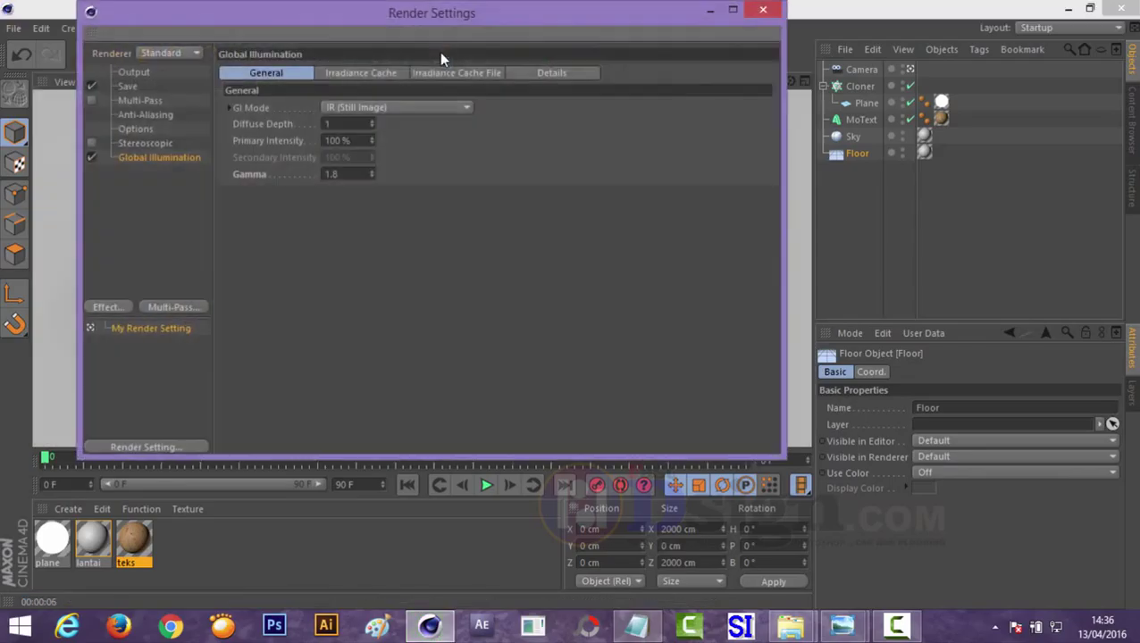
left_click(110, 307)
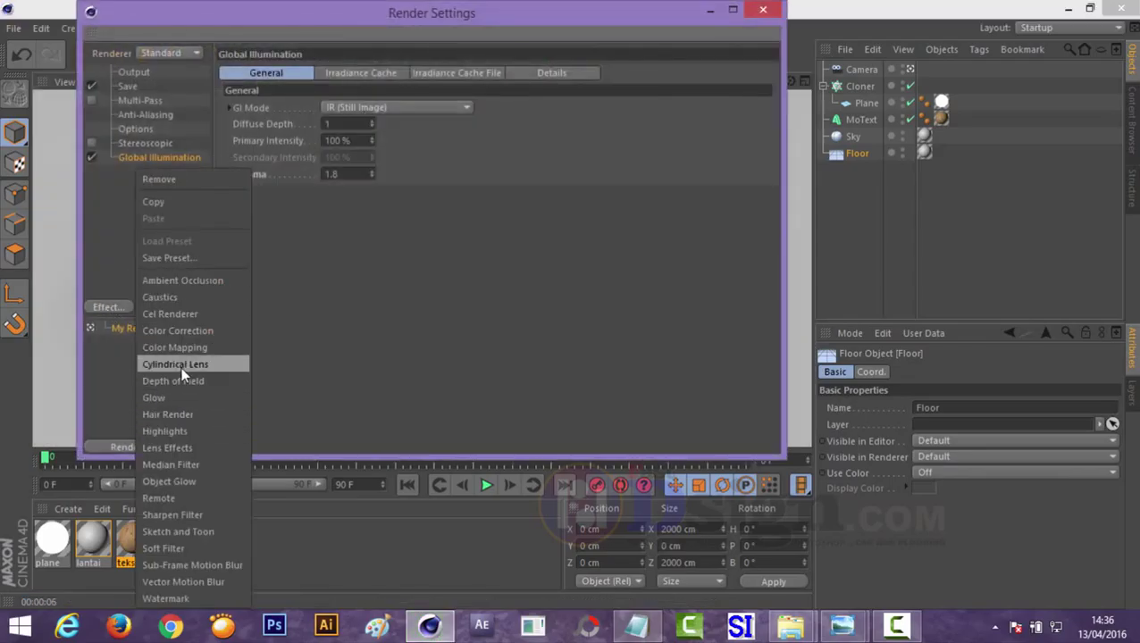
left_click(189, 278)
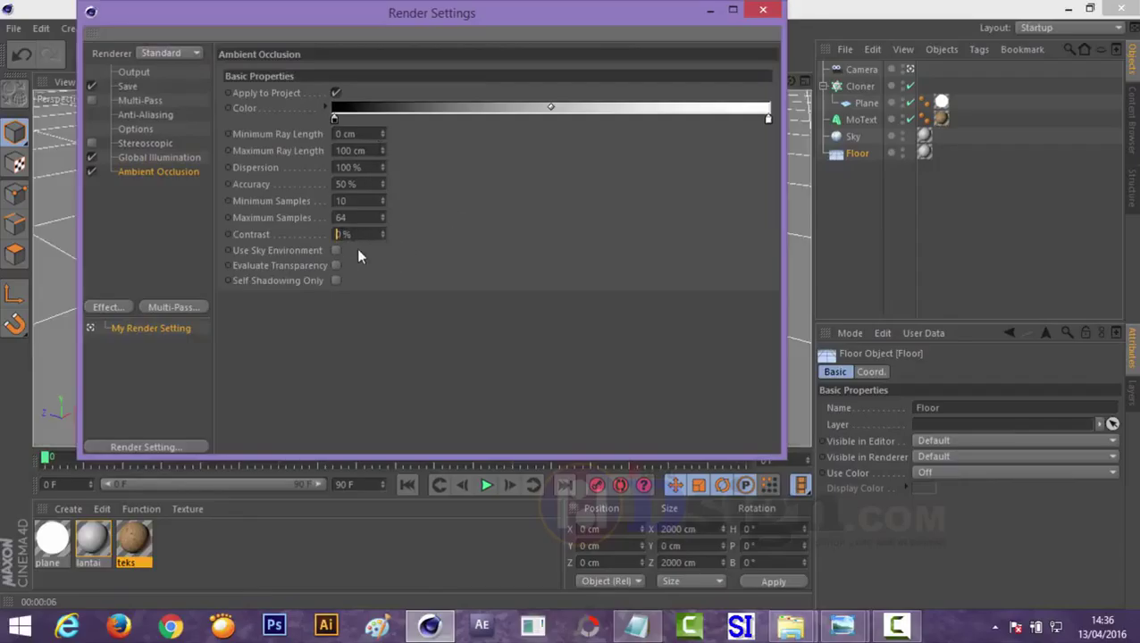
left_click(762, 9)
key("ctrl+r")
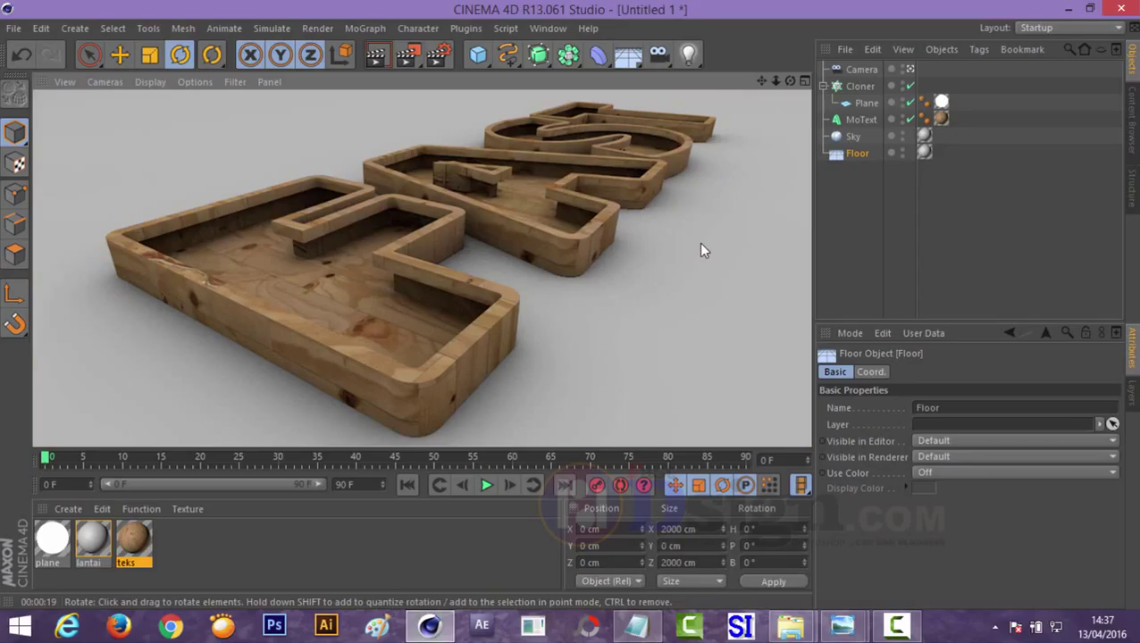
left_click(421, 324)
Turn on a low-strength reflection for the teks material and test-render it
left_click(132, 546)
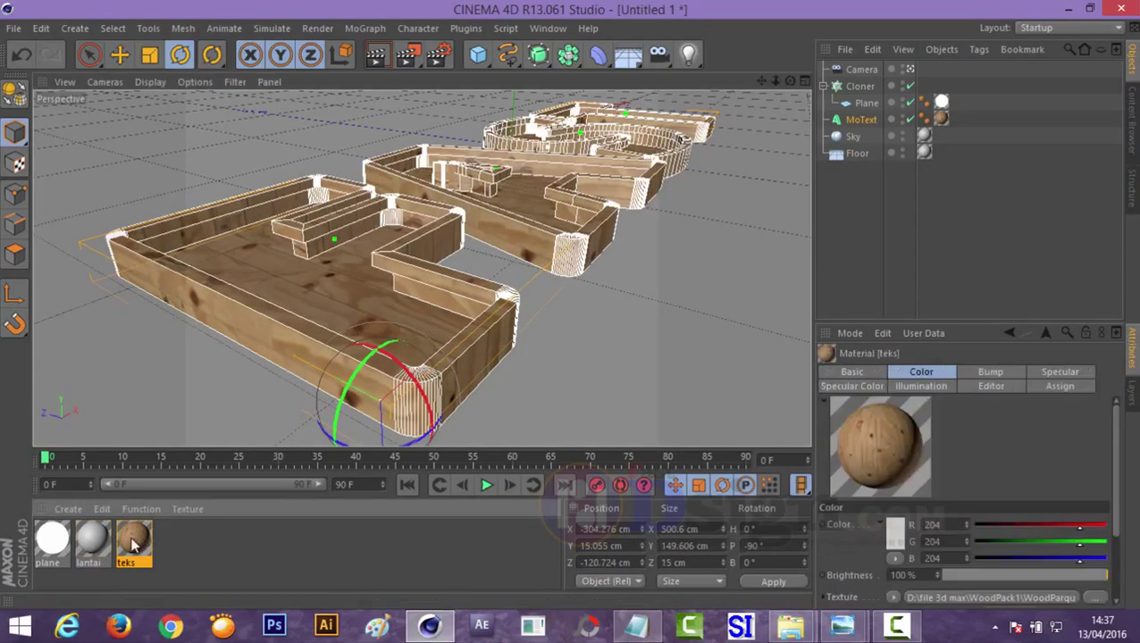
double_click(132, 545)
left_click(277, 293)
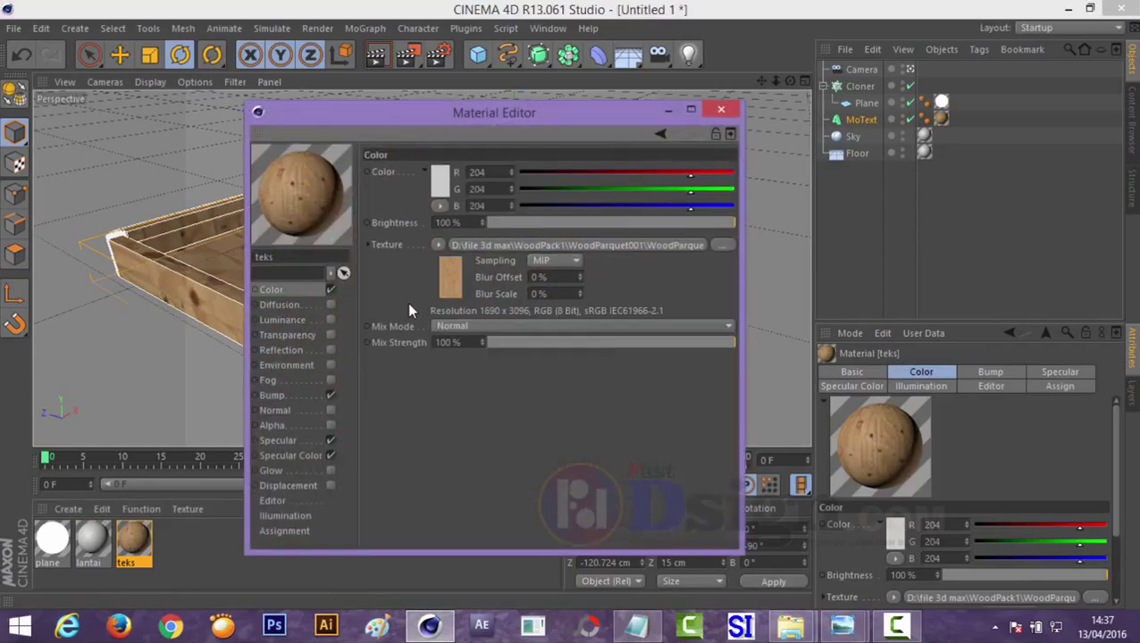
left_click(330, 349)
left_click(286, 349)
mouse_move(585, 225)
left_mouse_down()
mouse_move(510, 226)
mouse_move(528, 225)
left_mouse_up()
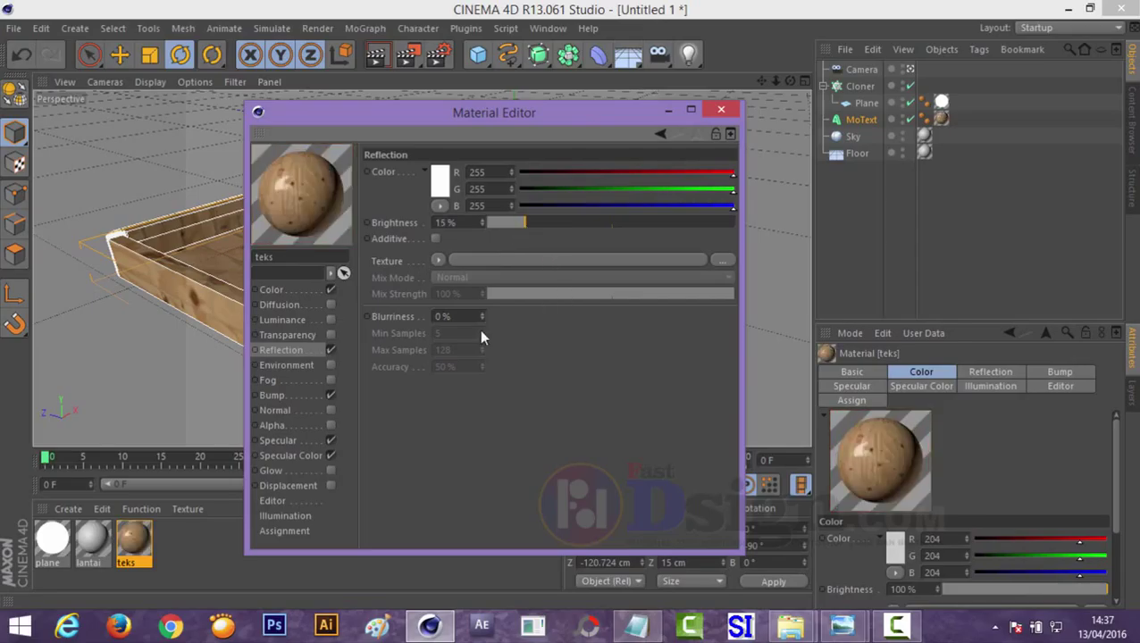
left_click(721, 111)
left_click(375, 54)
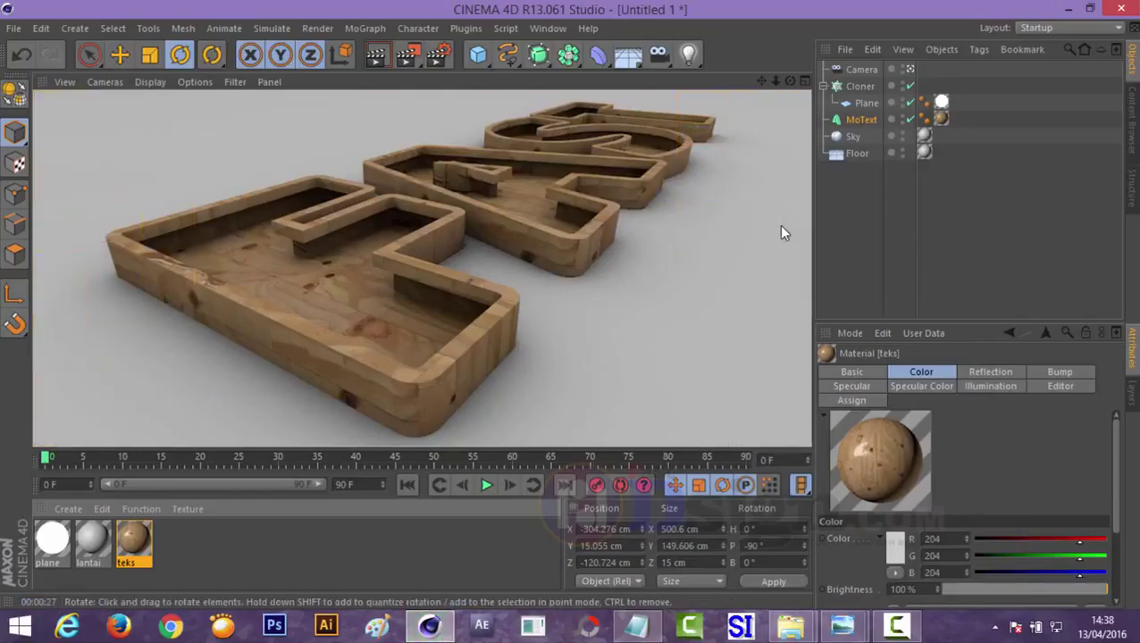
left_click(664, 246)
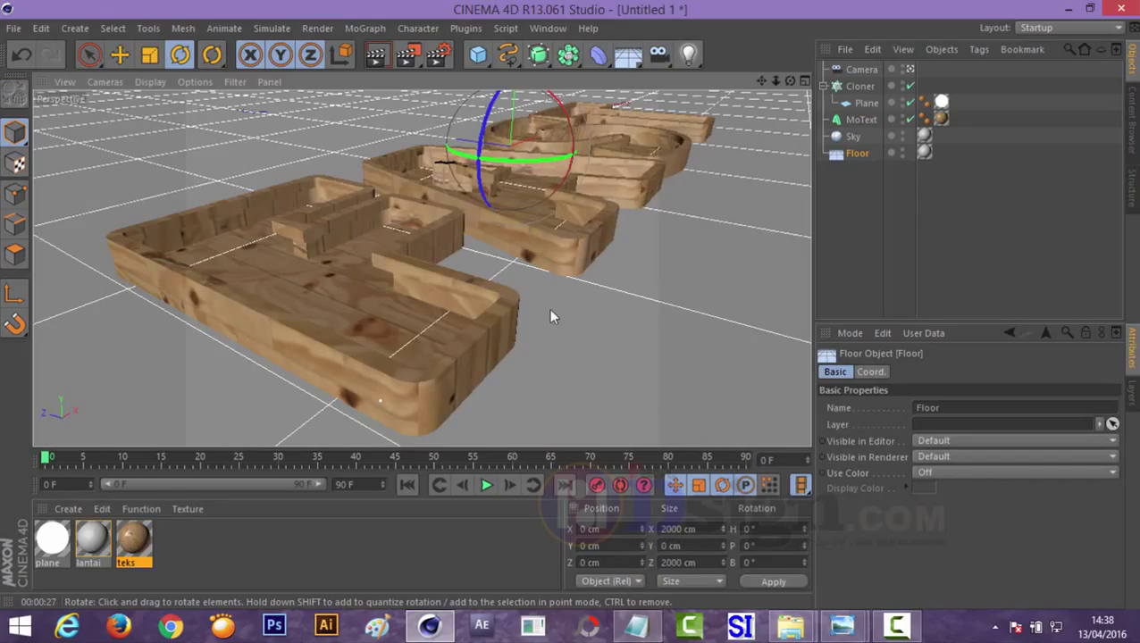
Raise reflection brightness to 45% and add a Fresnel texture at 15% mix strength
double_click(134, 541)
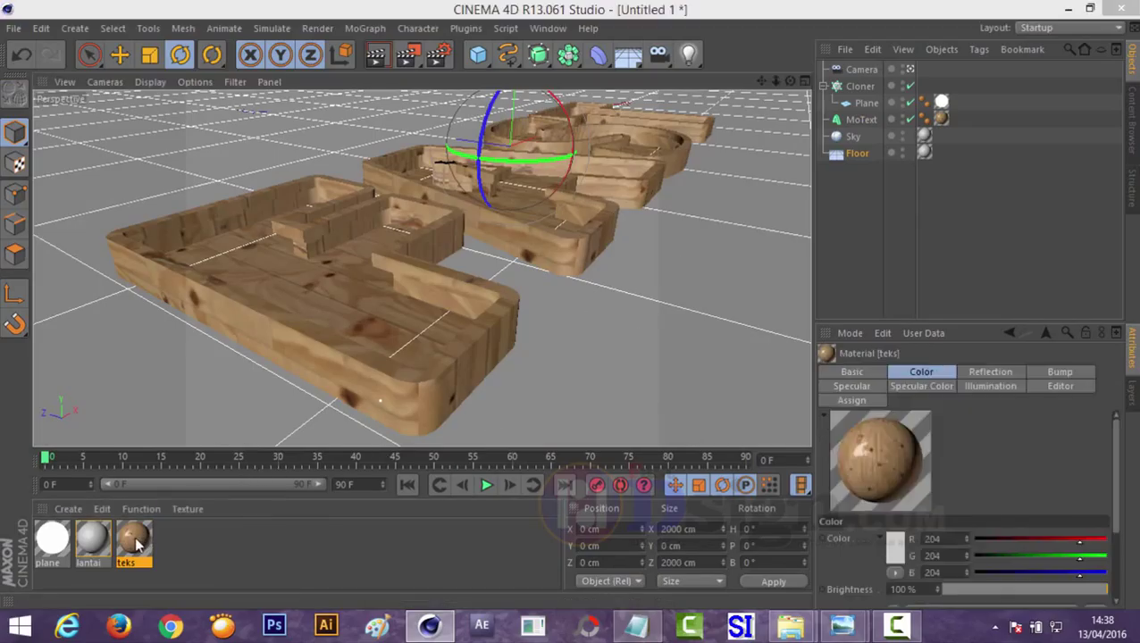
left_click_drag(525, 222, 600, 225)
left_click(438, 260)
left_click(518, 387)
left_click_drag(551, 344, 531, 349)
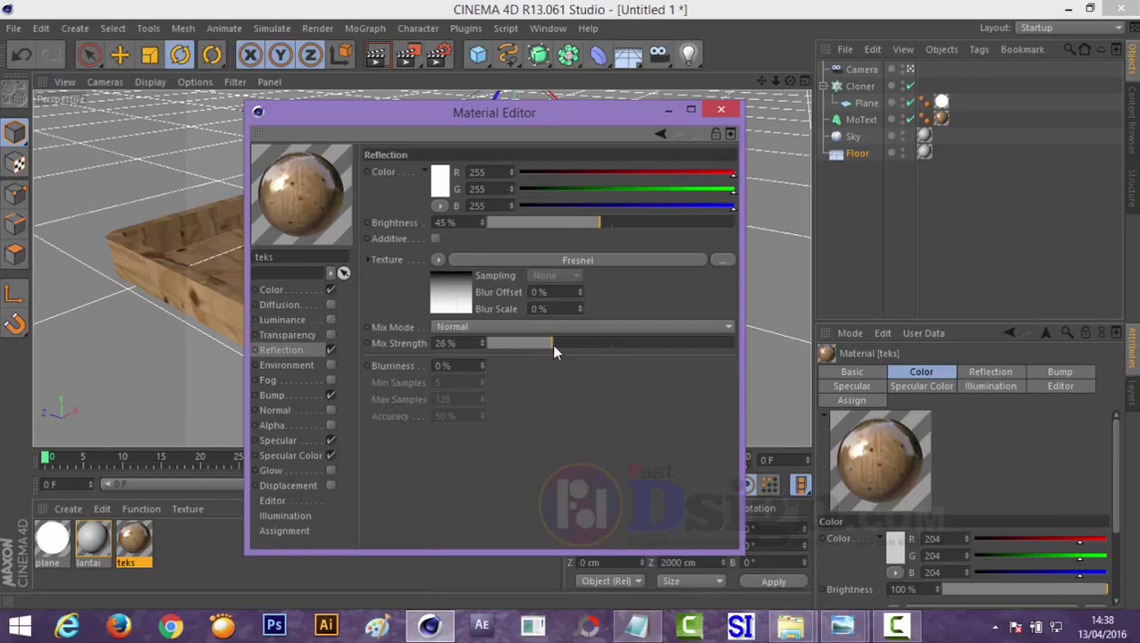
left_click(721, 109)
left_click(856, 120)
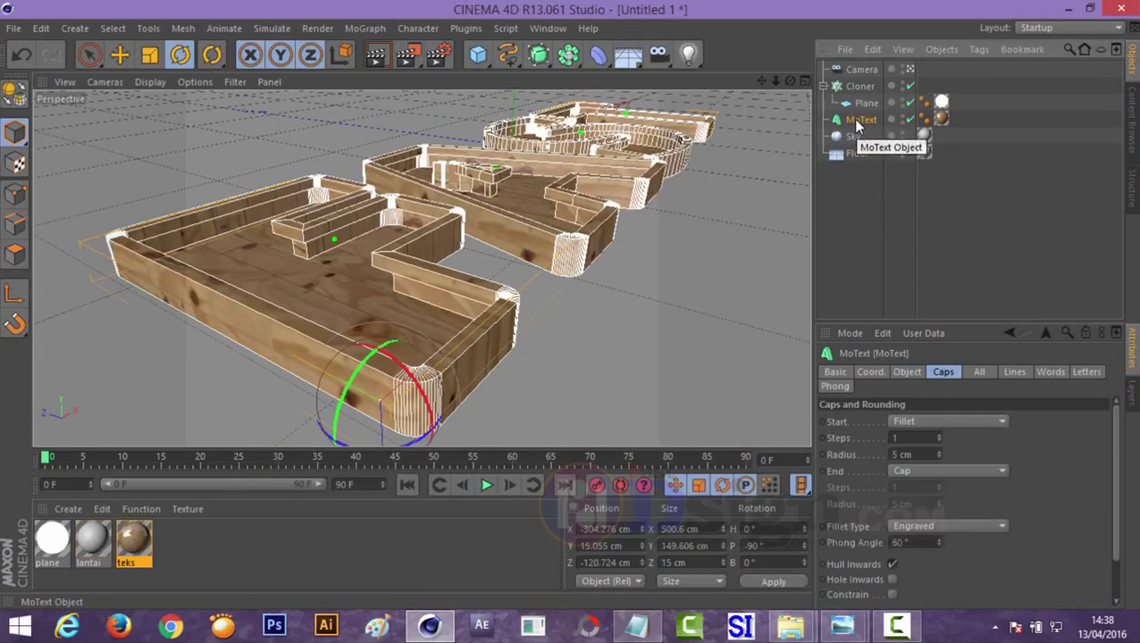
Duplicate the MoText and move the copy toward the camera
key("ctrl+c")
key("ctrl+v")
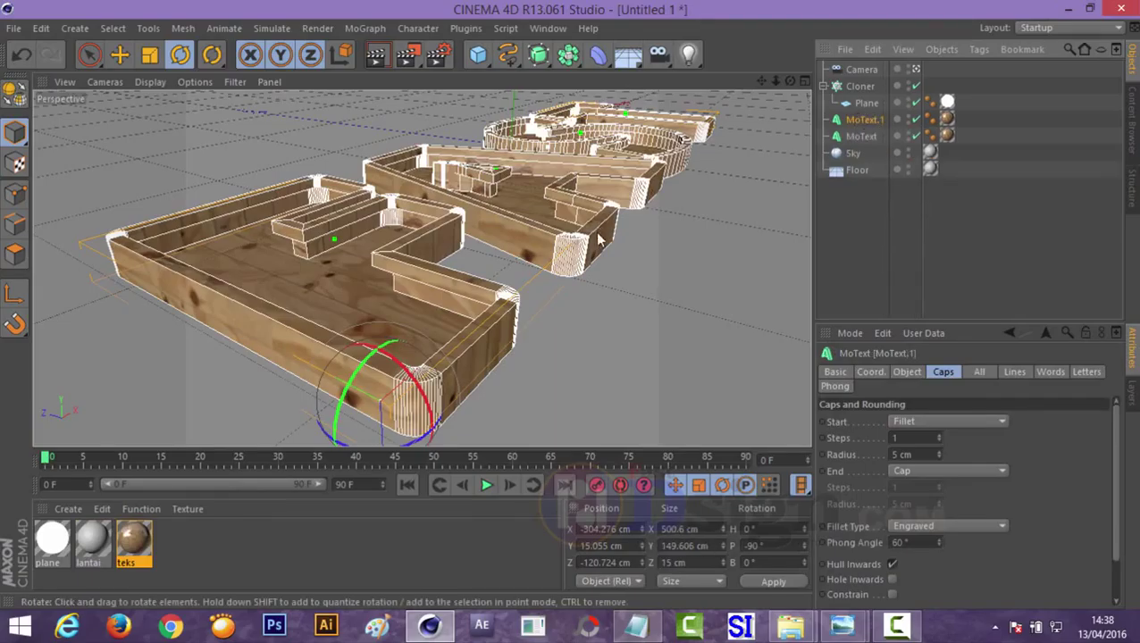
key("e")
left_click_drag(342, 399, 358, 442)
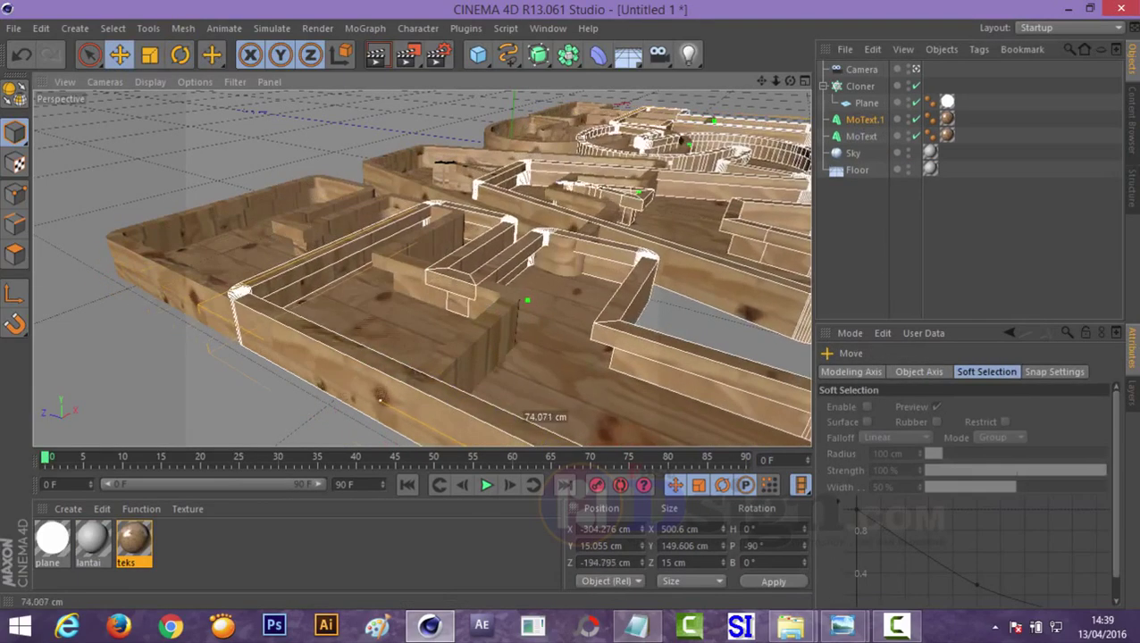
Adjust the copy's letter height and spacing and nudge it into place
left_click(861, 123)
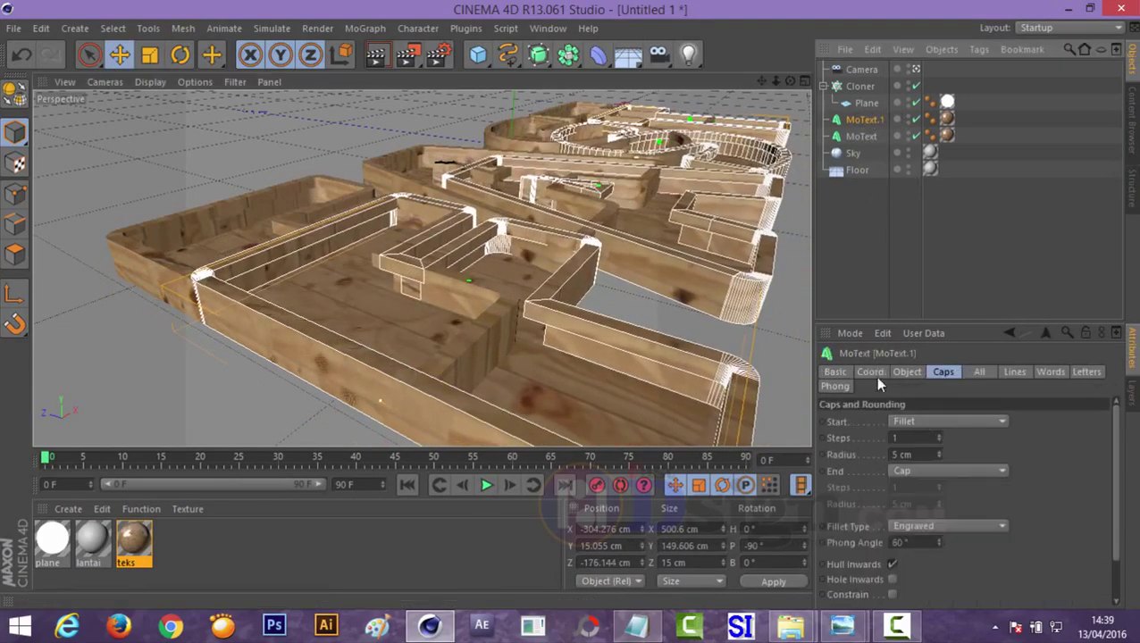
left_click(905, 372)
mouse_move(964, 572)
left_mouse_down()
mouse_move(929, 576)
mouse_move(964, 565)
mouse_move(965, 581)
left_mouse_up()
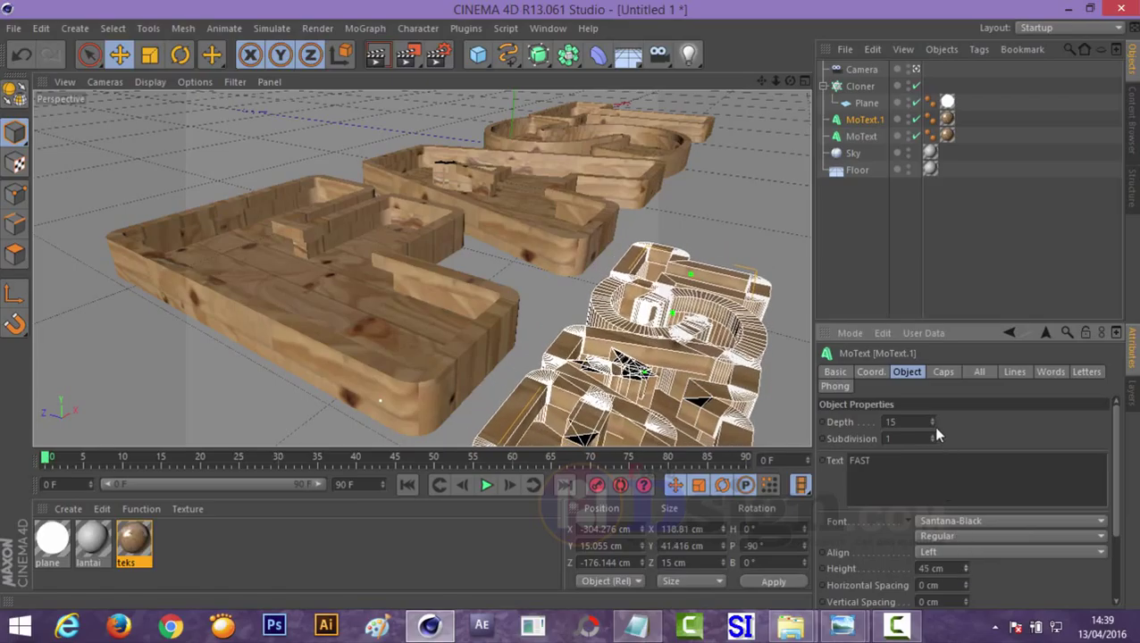
left_click_drag(931, 424, 931, 442)
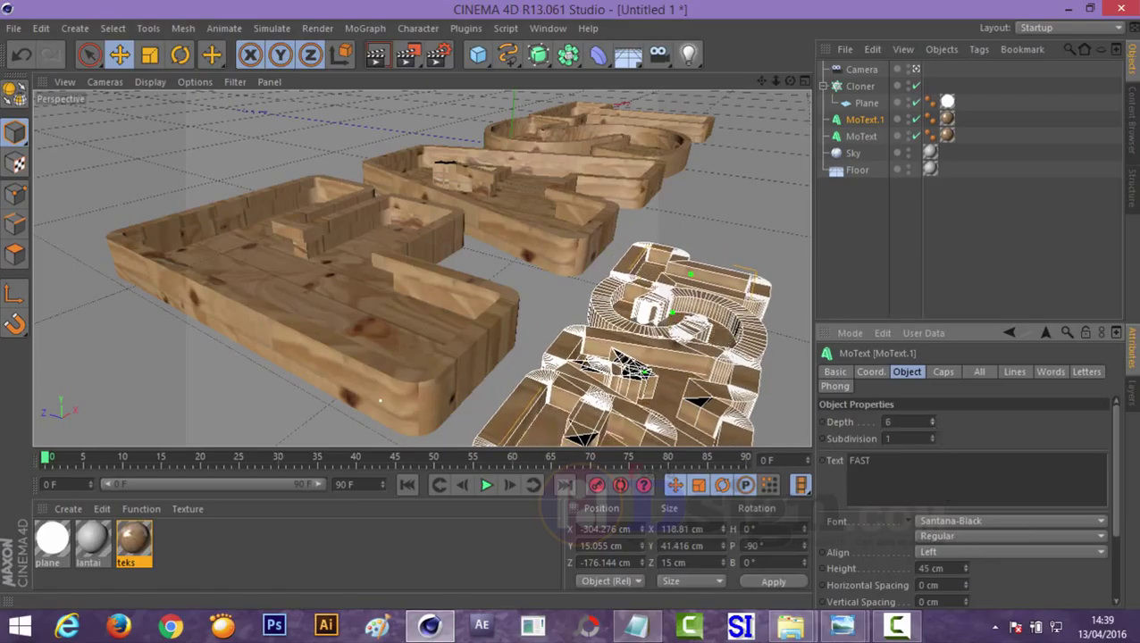
key("ctrl+z")
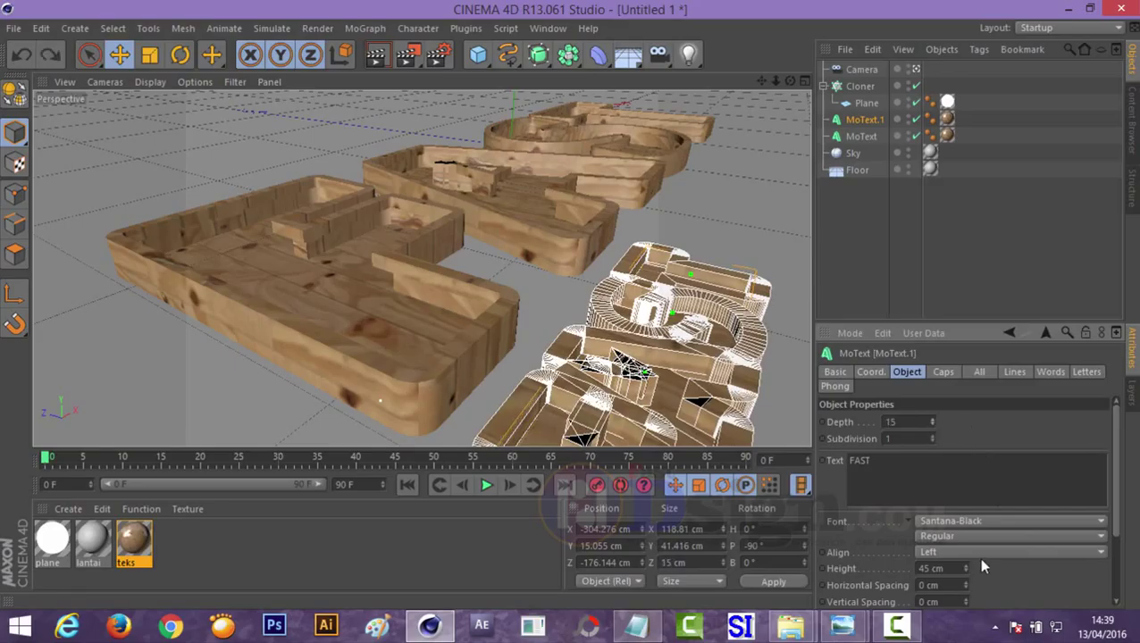
left_click_drag(965, 585, 965, 554)
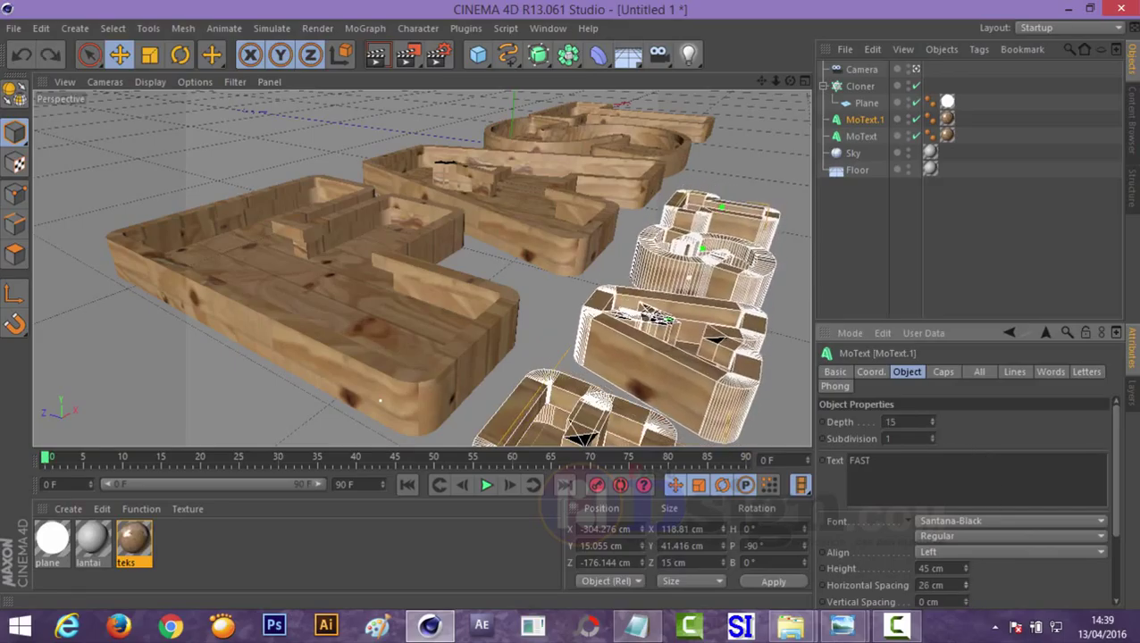
left_click(915, 69)
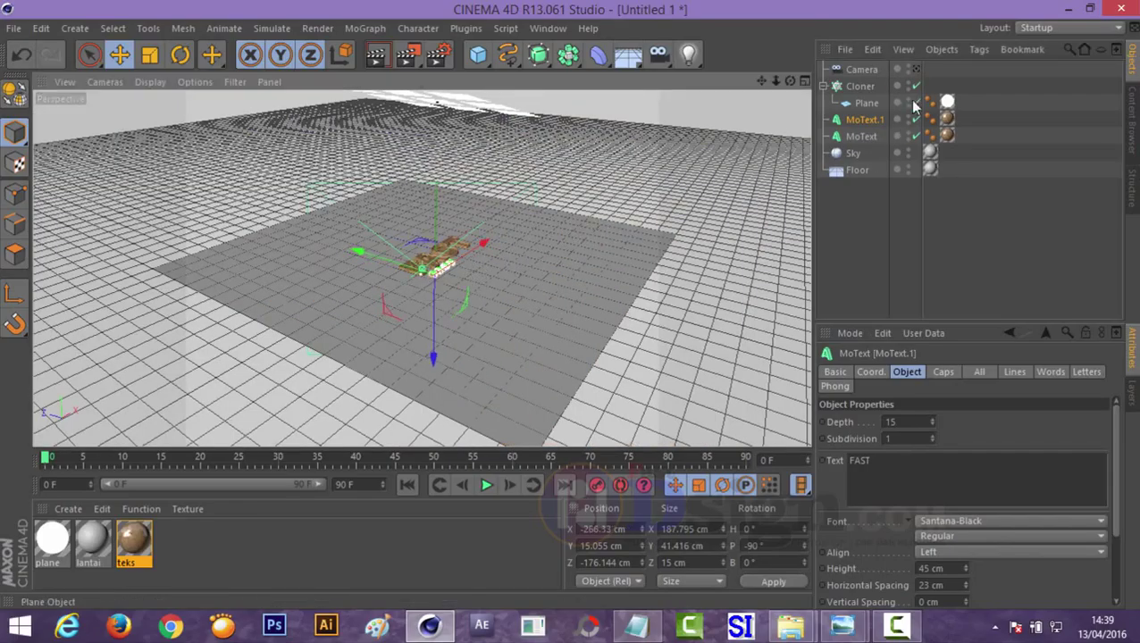
left_click(915, 68)
left_click_drag(734, 362, 721, 427)
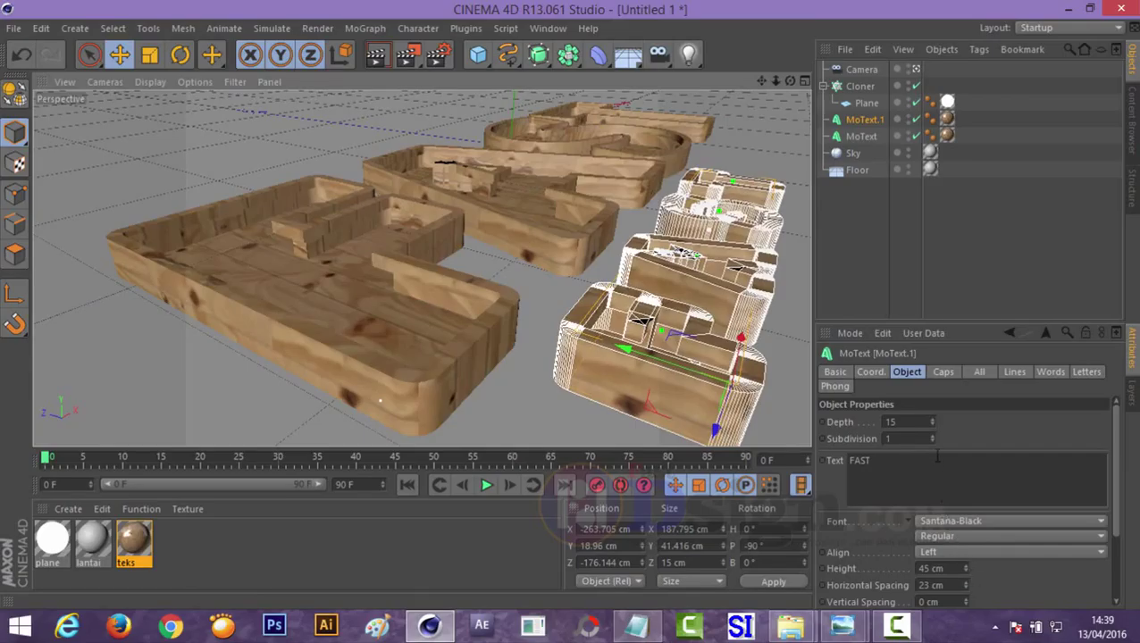
Set the copy's depth to 8 cm, shrink its fillet radius, and tighten spacing to 9 cm
left_click_drag(932, 422, 932, 431)
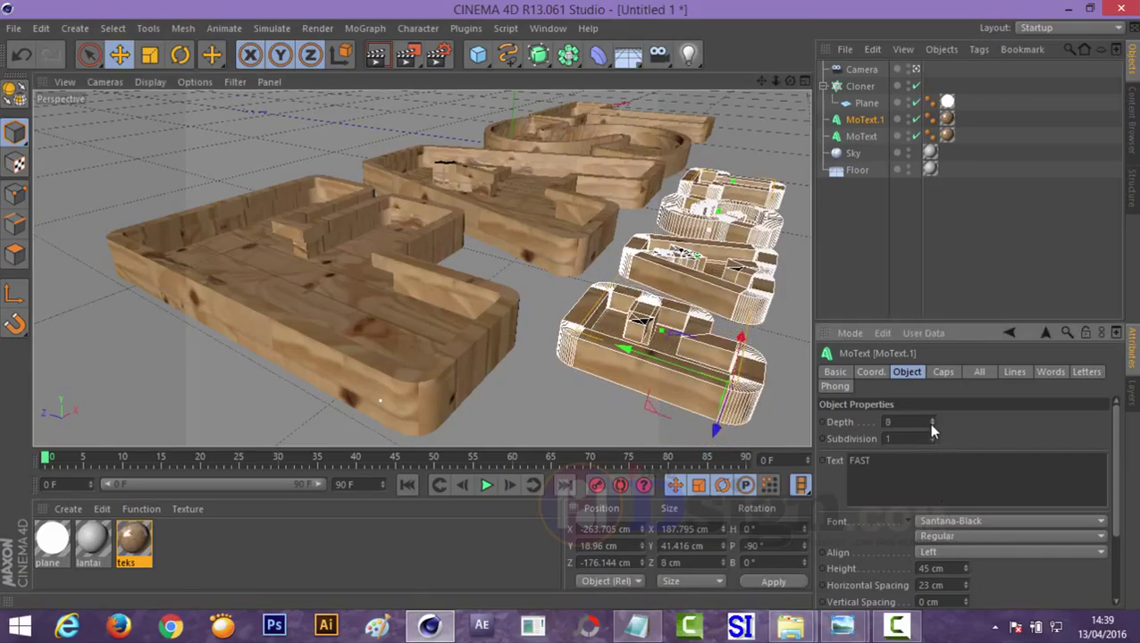
left_click(944, 371)
left_click(938, 459)
left_click(938, 458)
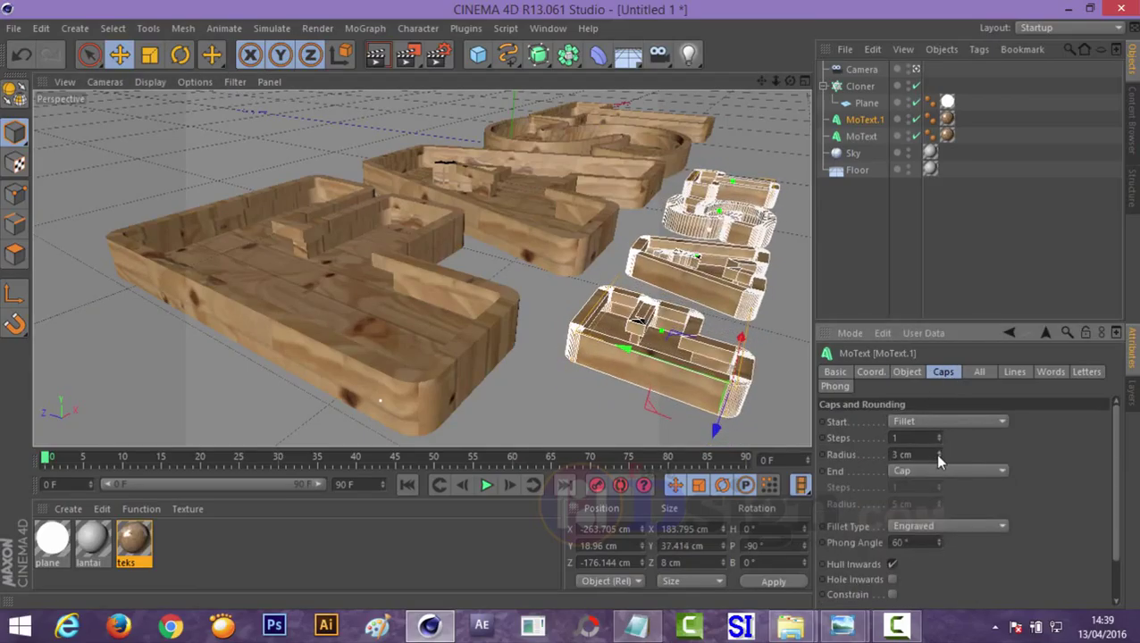
left_click(938, 458)
left_click(907, 371)
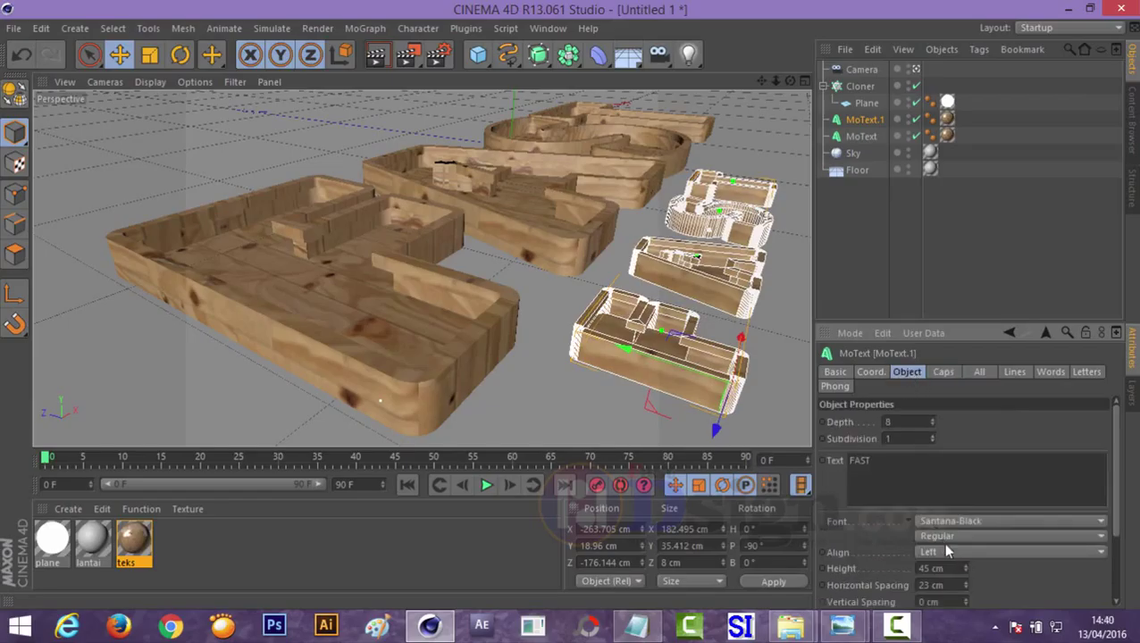
left_click(965, 588)
left_click(966, 588)
left_click(965, 588)
left_click(965, 588)
left_click(966, 588)
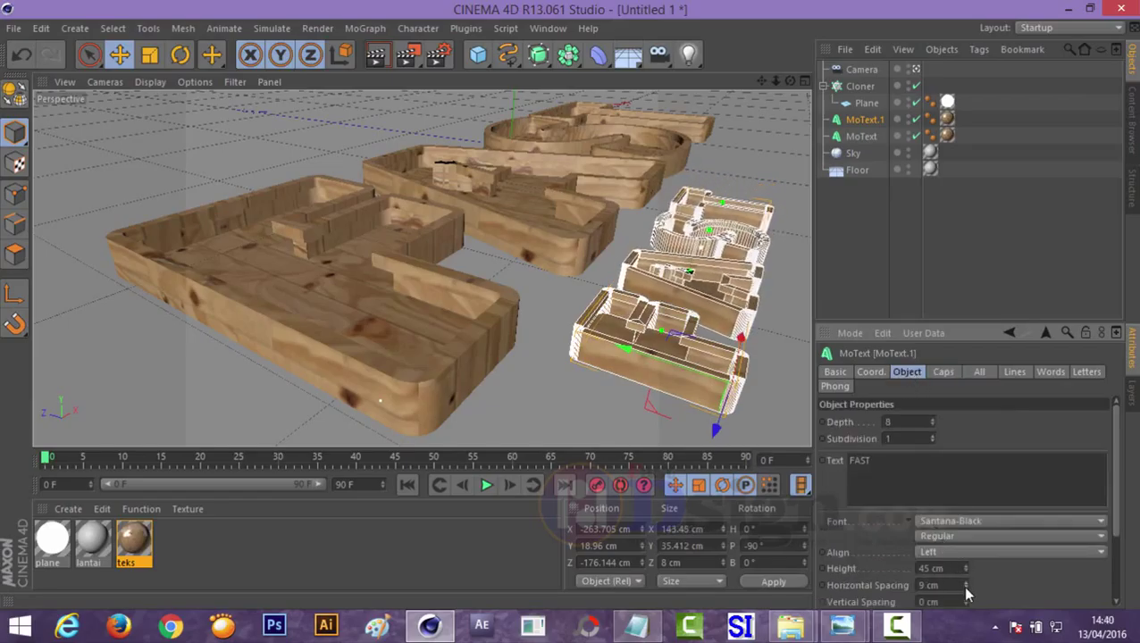
left_click(965, 588)
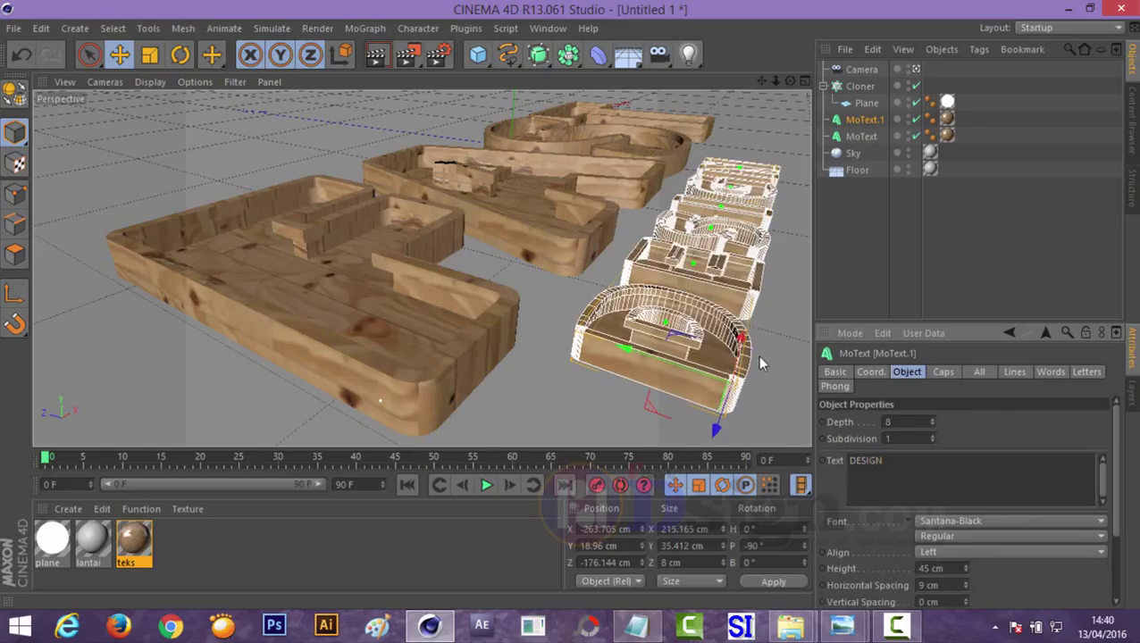
left_click_drag(699, 434, 700, 410)
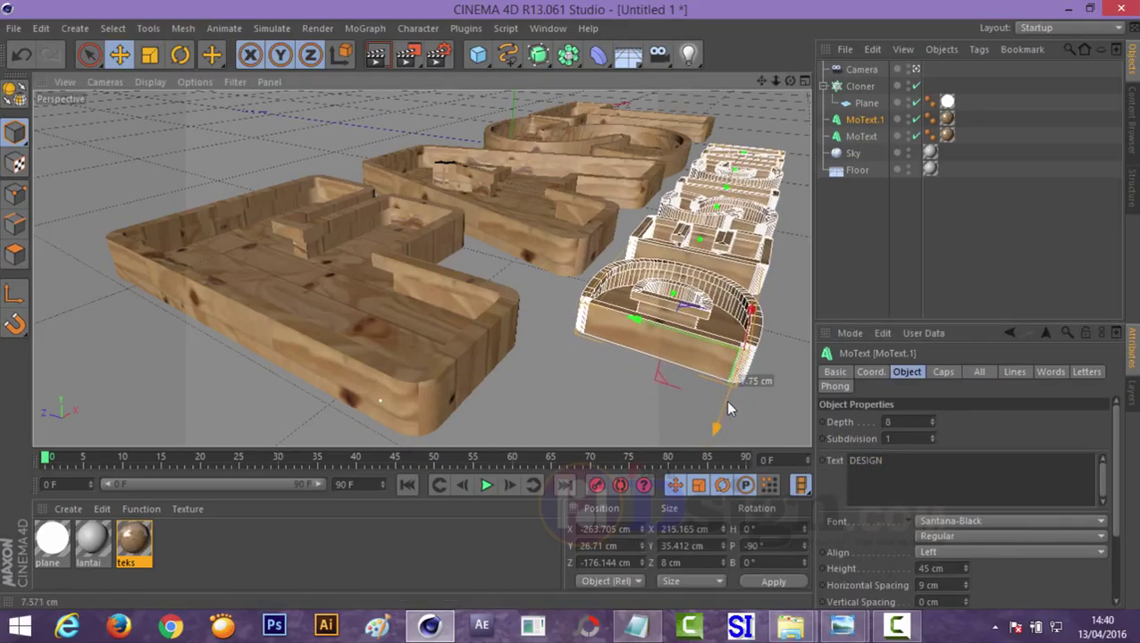
Test DESIGN with a Soft Body tag and the floor as a Collider, then delete both tags
right_click(864, 119)
mouse_move(917, 161)
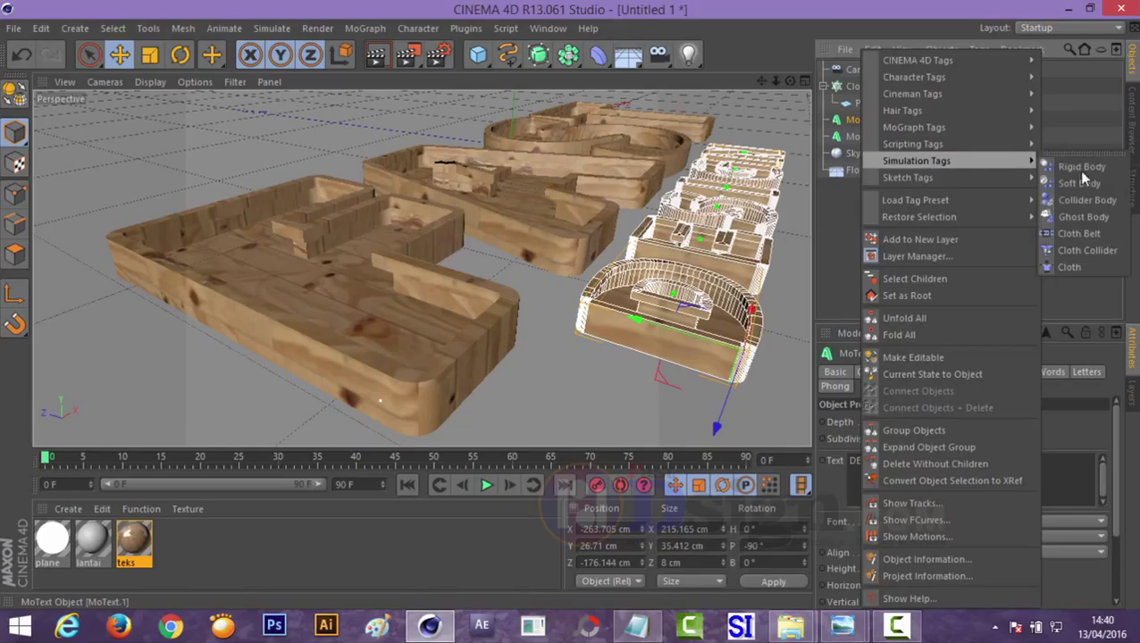
left_click(1083, 183)
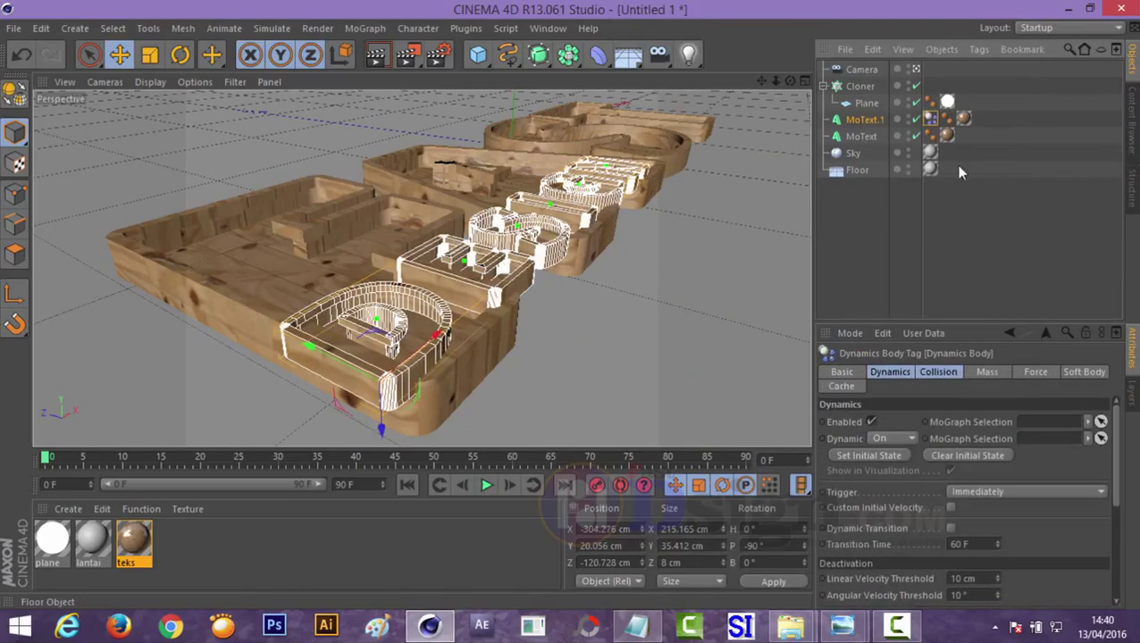
right_click(857, 170)
left_click(1089, 199)
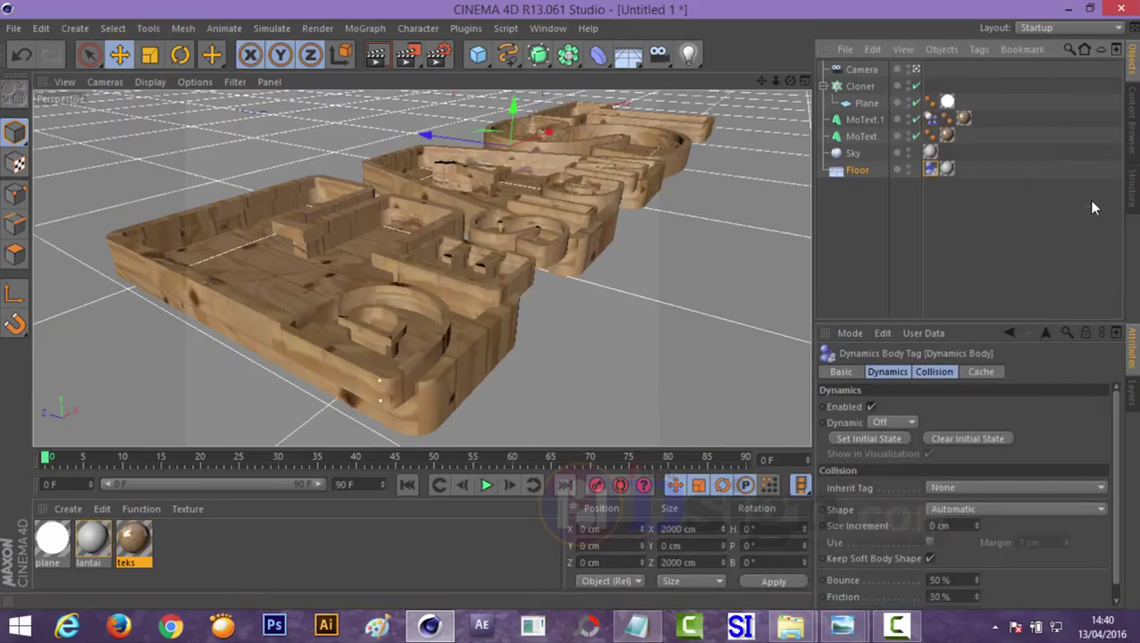
left_click(486, 484)
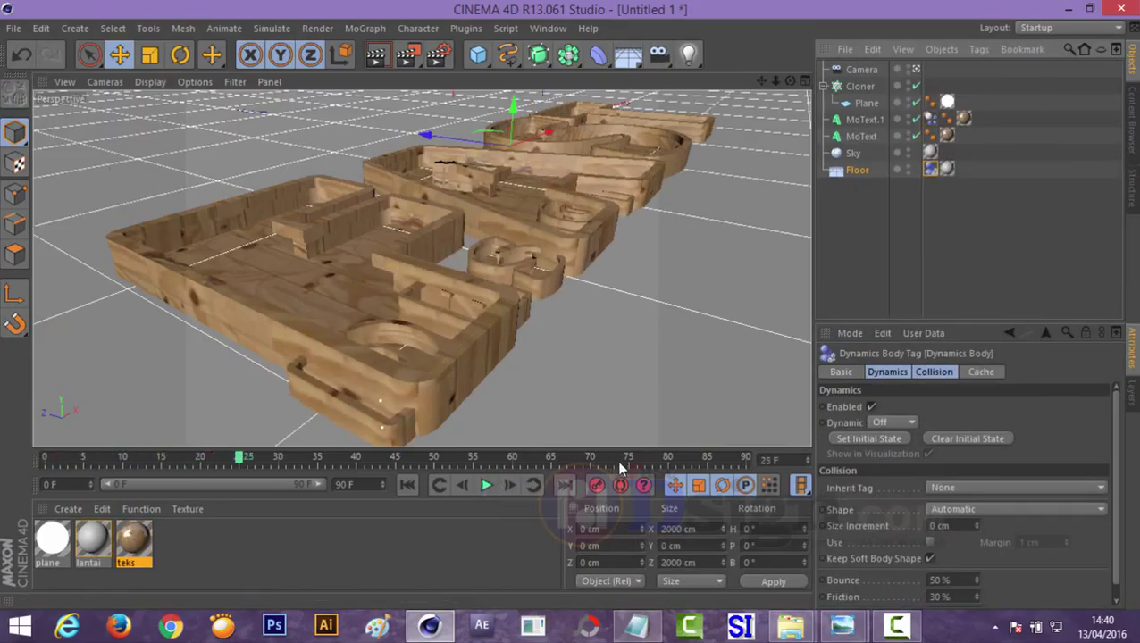
key("Delete")
left_click(948, 119)
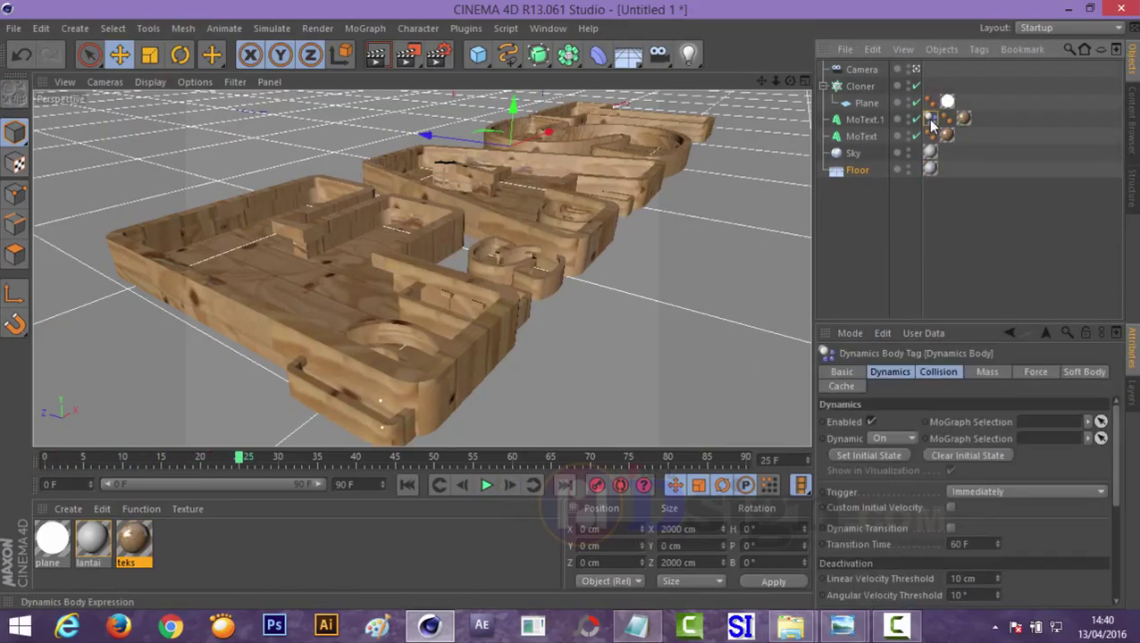
key("Delete")
Move the DESIGN text in front of FAST to X −296.854, Y 8.055, Z −164.175 cm
left_click(864, 119)
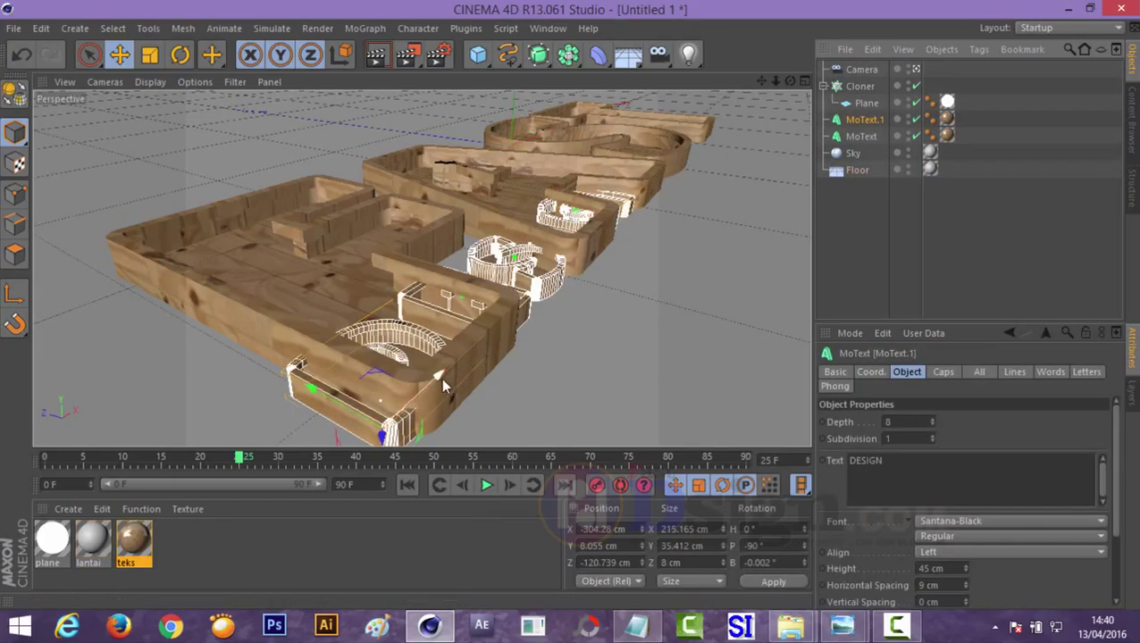
left_click_drag(417, 364, 583, 430)
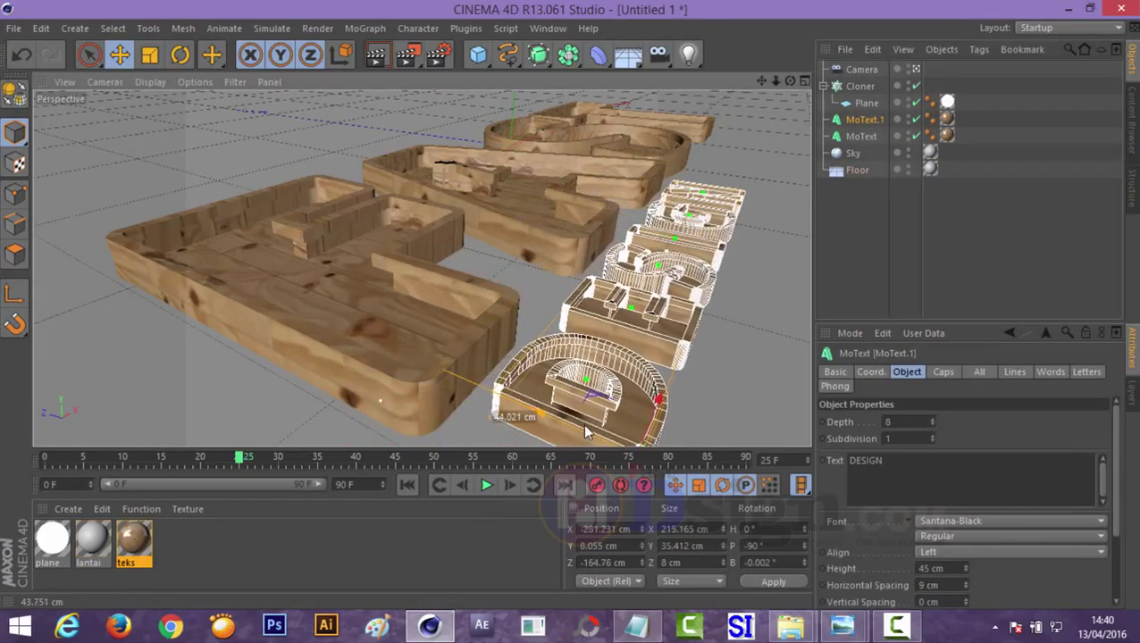
left_click_drag(583, 430, 631, 434)
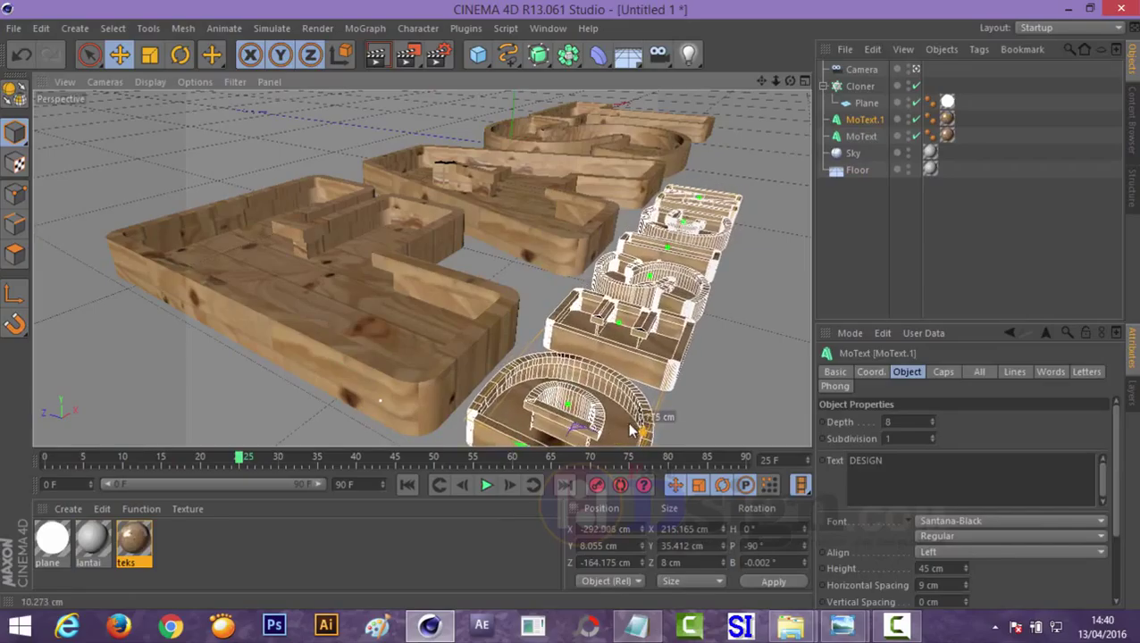
left_click(916, 69)
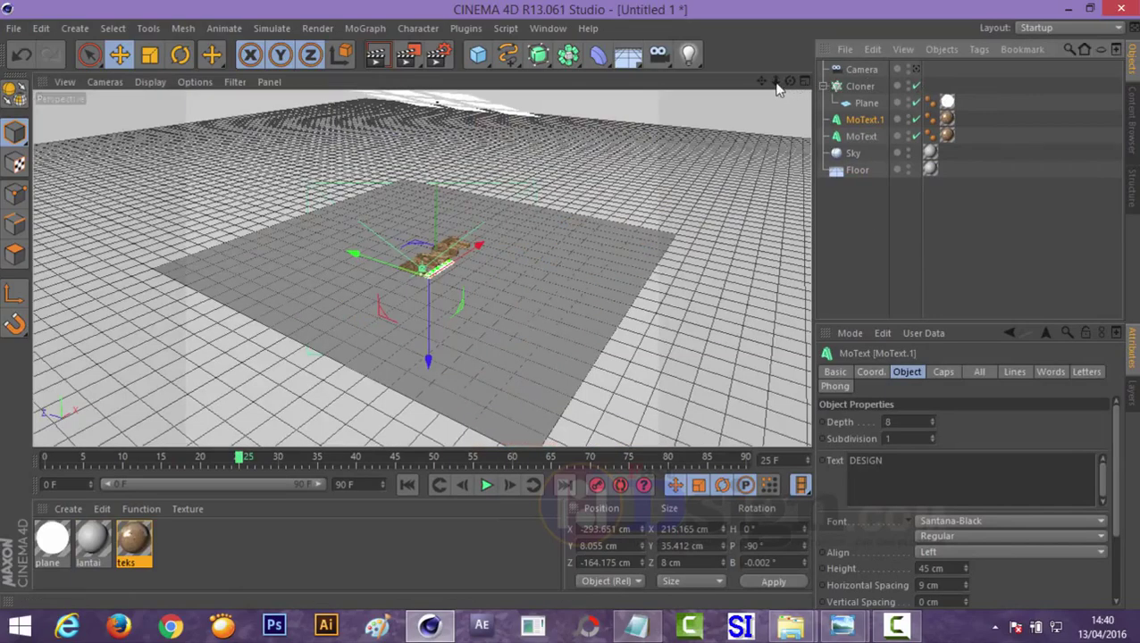
mouse_move(776, 81)
left_mouse_down()
mouse_move(786, 89)
mouse_move(357, 306)
left_mouse_up()
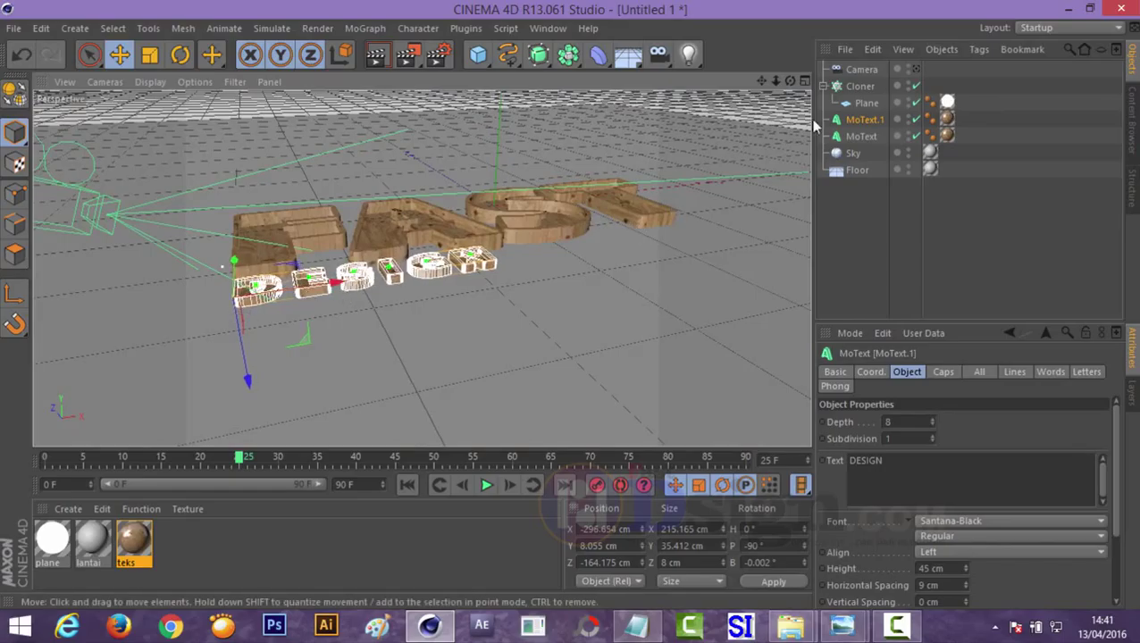
left_click(916, 69)
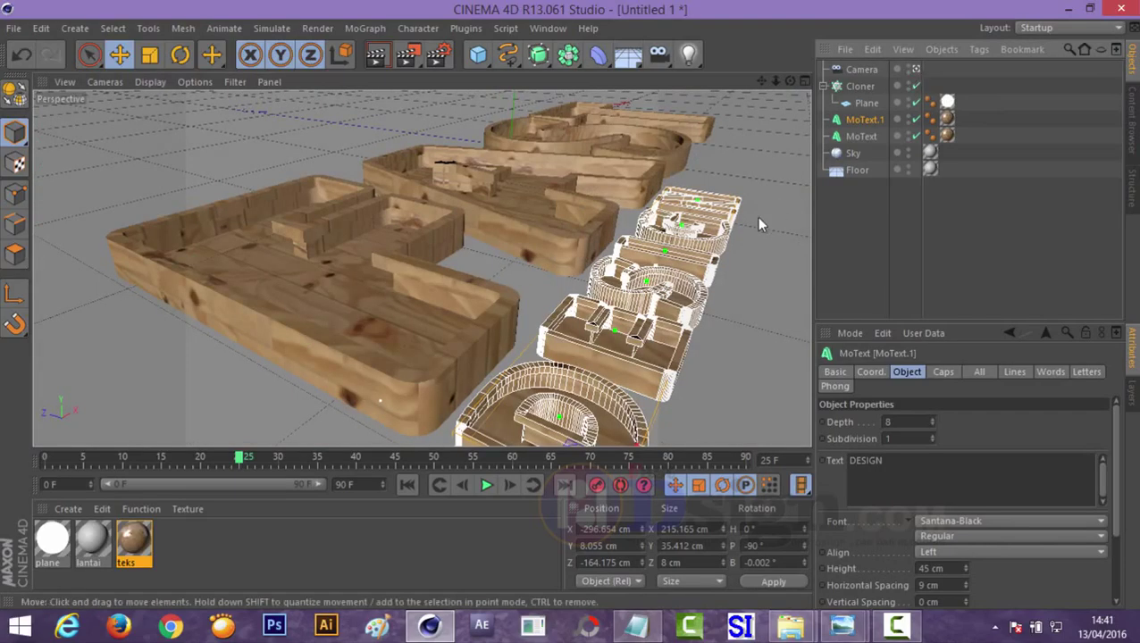
left_click(701, 359)
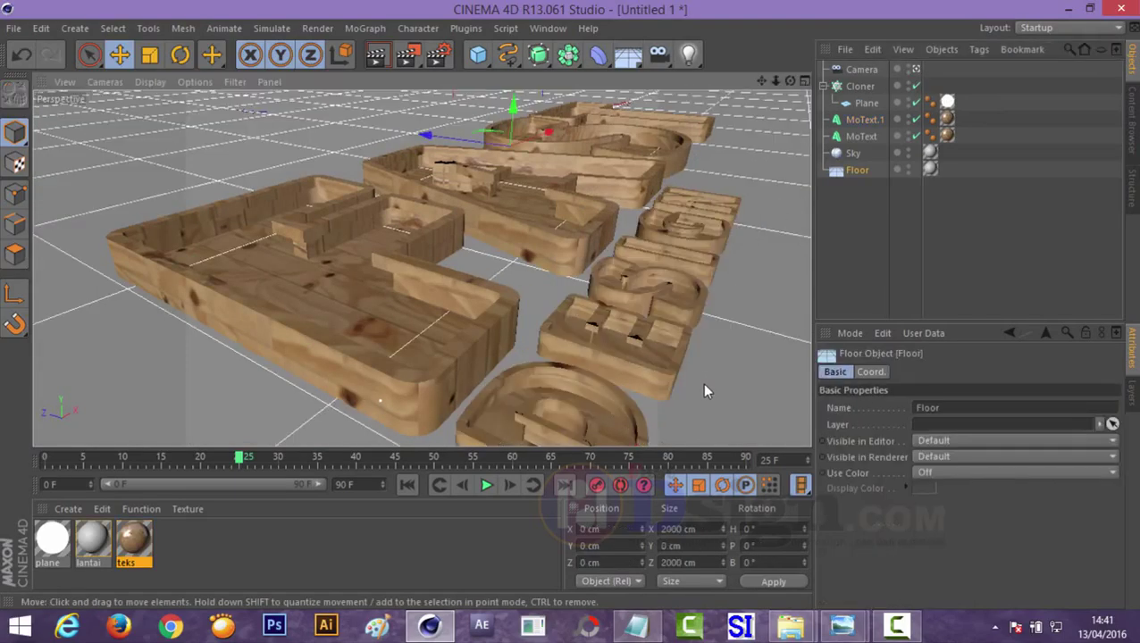
left_click(500, 262)
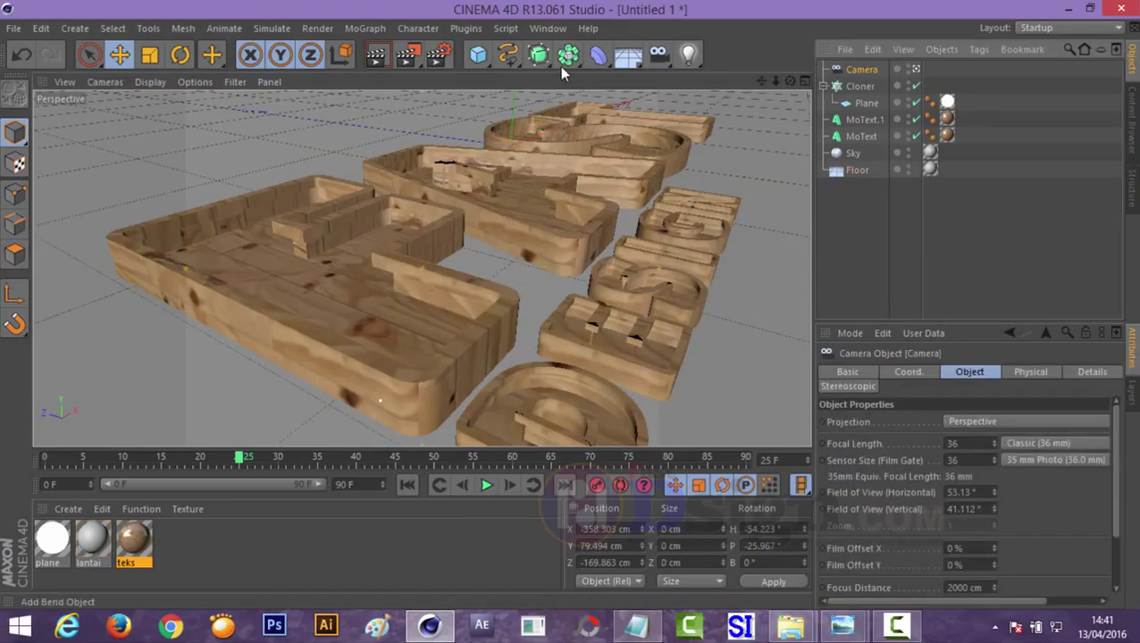
Add an Omni light and place it above and to the left of the text
left_click(689, 55)
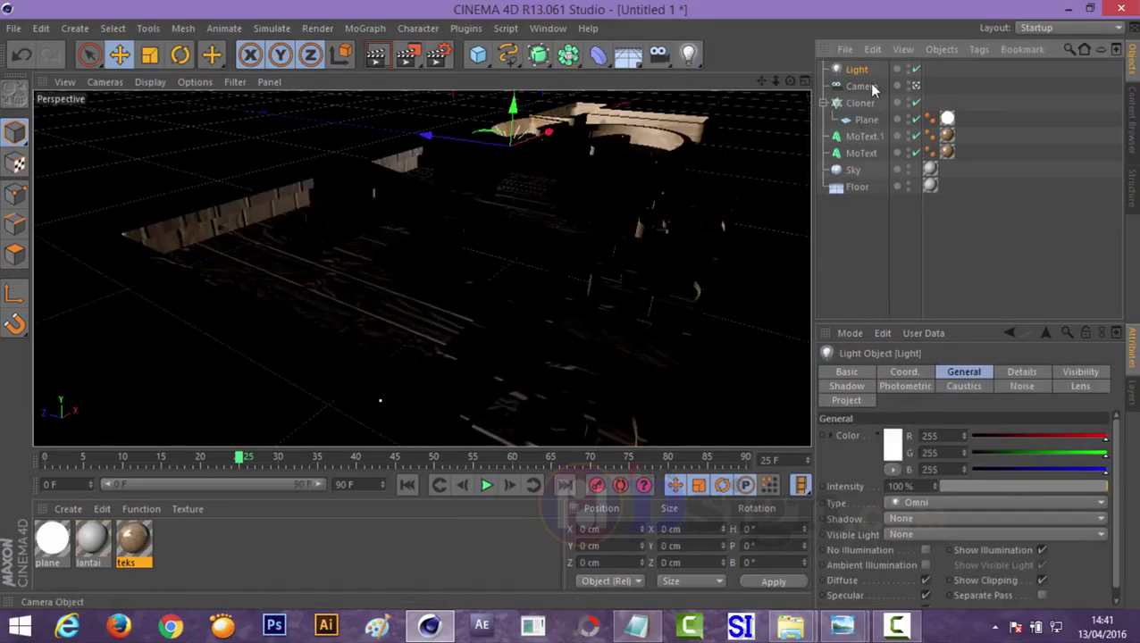
mouse_move(548, 132)
left_mouse_down()
mouse_move(369, 165)
mouse_move(366, 102)
mouse_move(264, 114)
mouse_move(448, 235)
left_mouse_up()
mouse_move(337, 134)
left_mouse_down()
mouse_move(335, 103)
mouse_move(304, 109)
mouse_move(308, 40)
left_mouse_up()
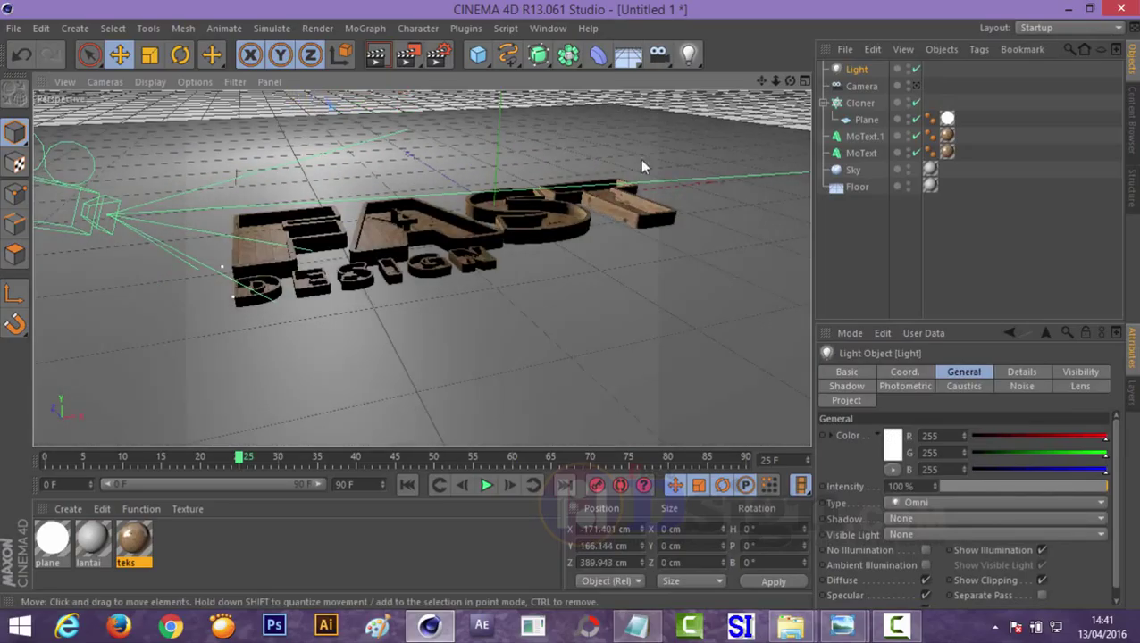
left_click(916, 86)
Give the light Area shadows and 90% intensity, then render a preview
left_click(973, 519)
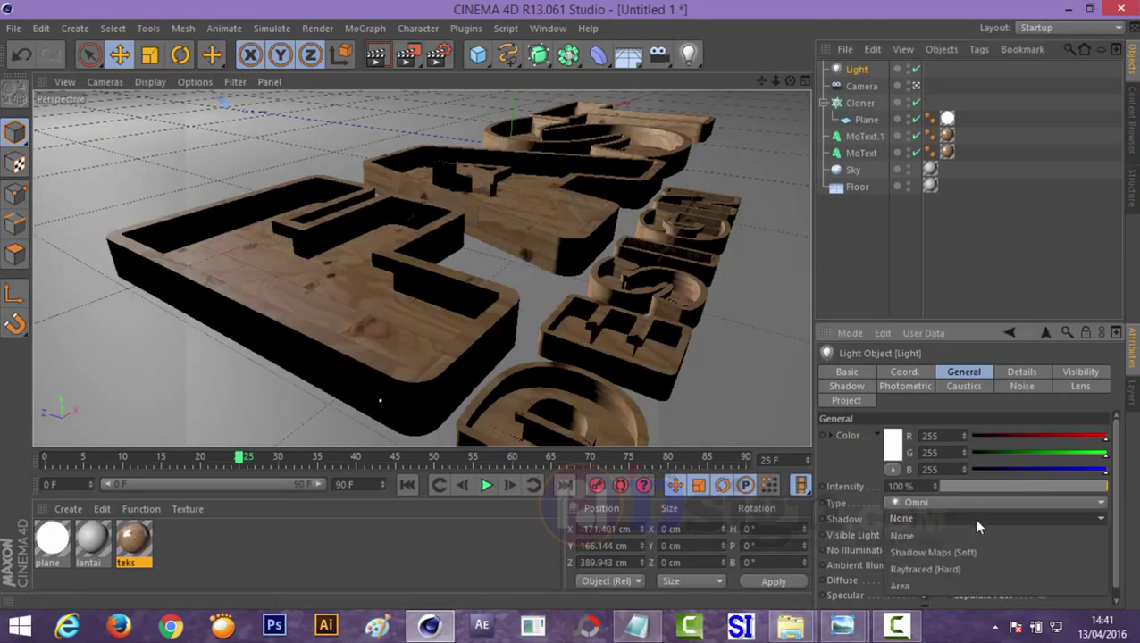
left_click(947, 580)
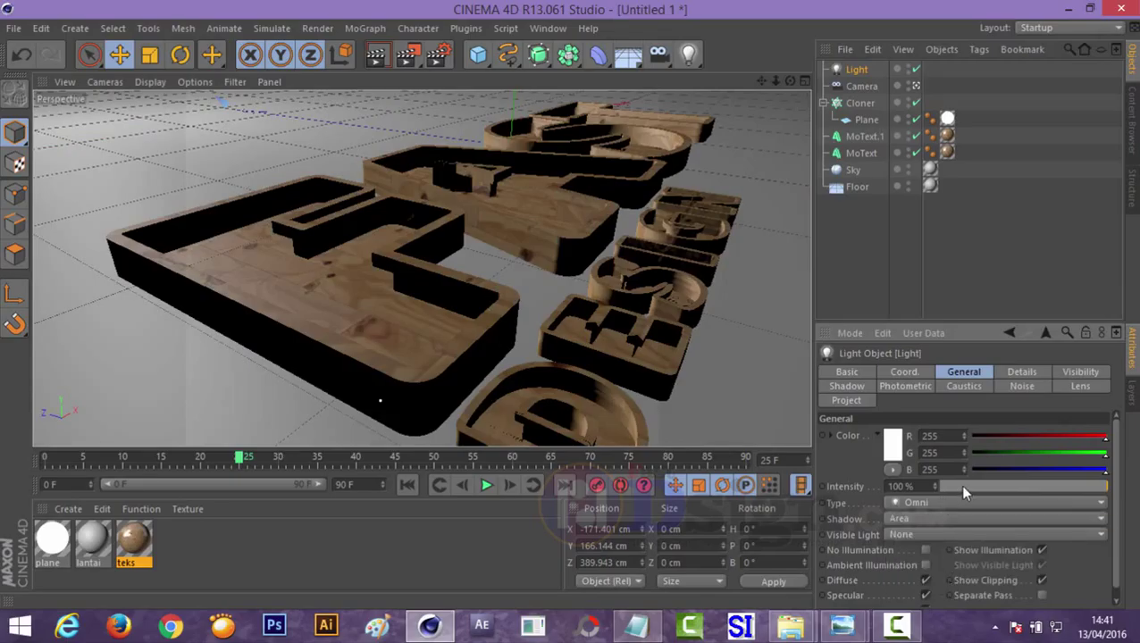
left_click(1097, 487)
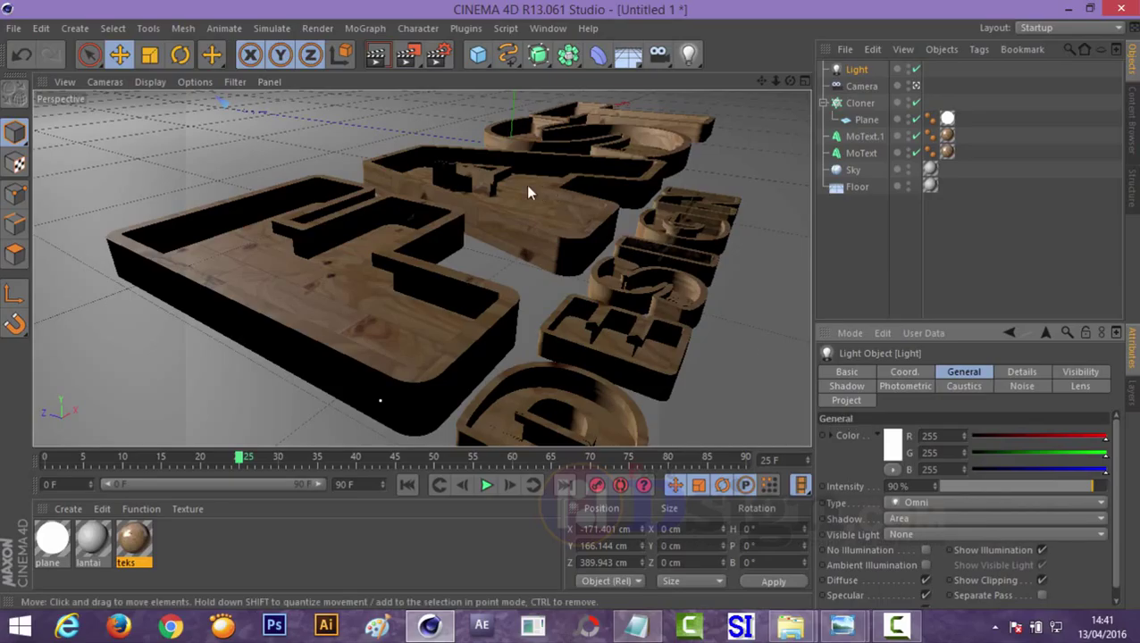
left_click(375, 55)
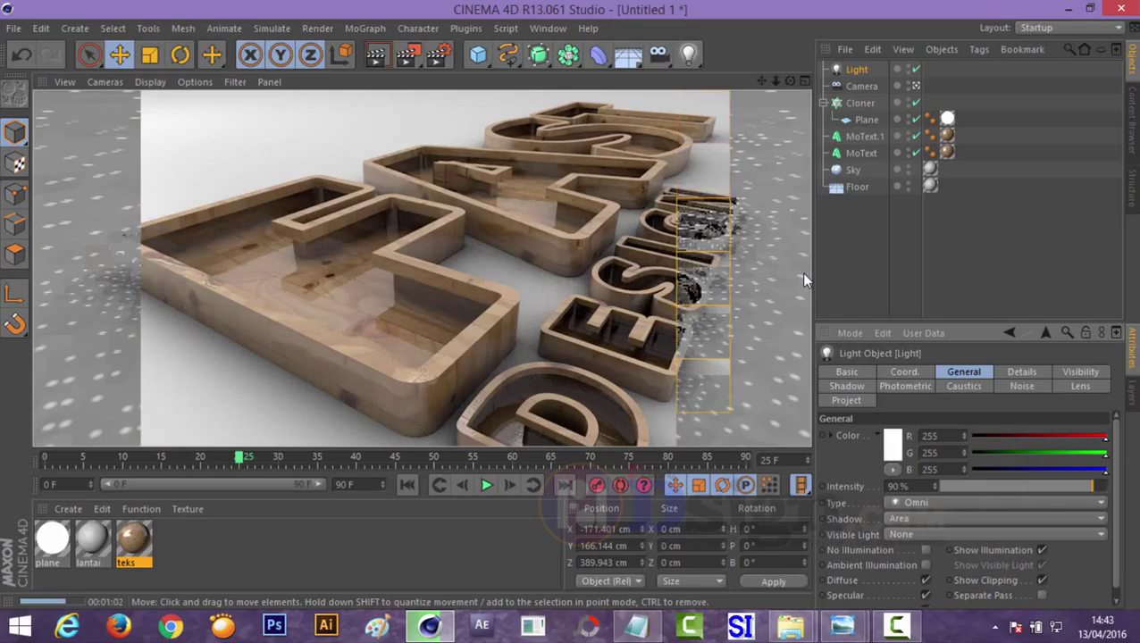
Enable Noise displacement on the teks material at 8% strength
left_click(534, 215)
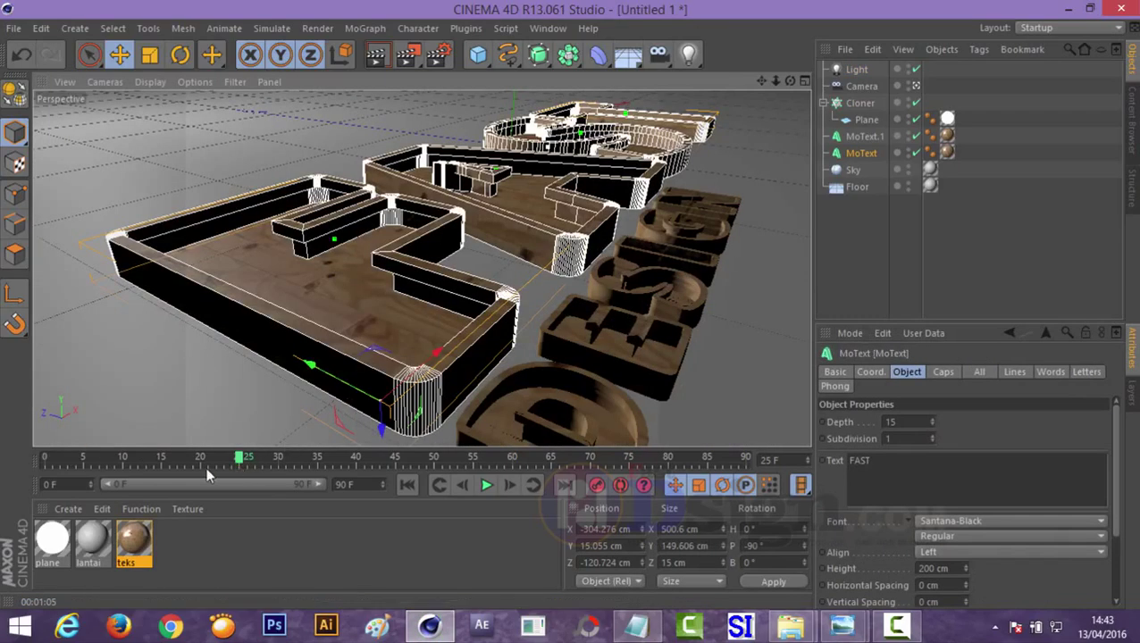
double_click(134, 541)
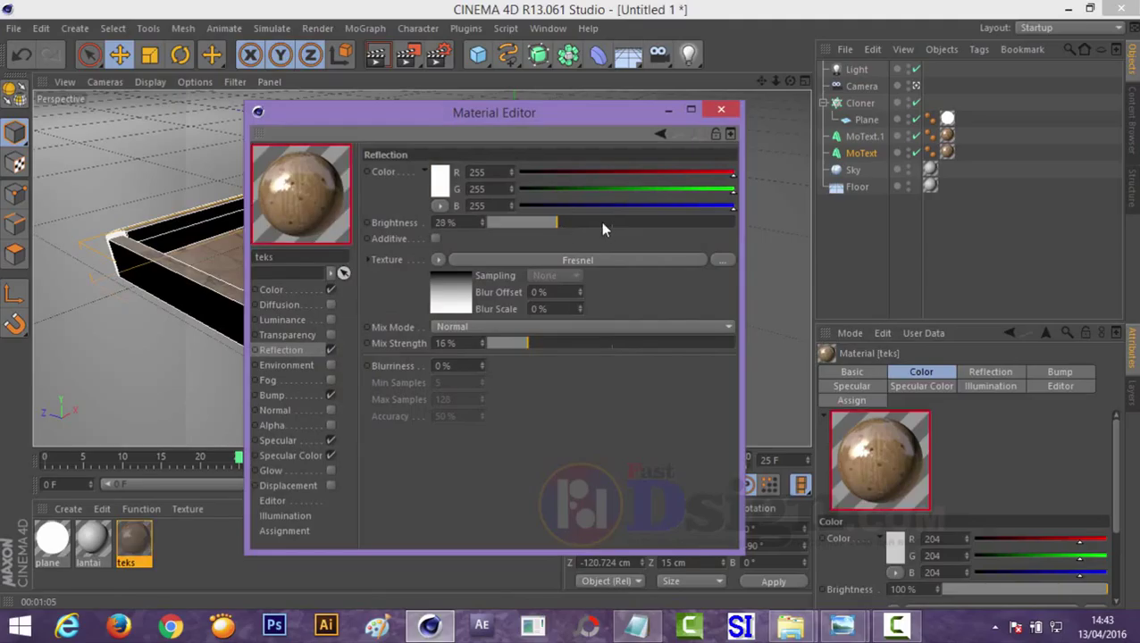
left_click(721, 109)
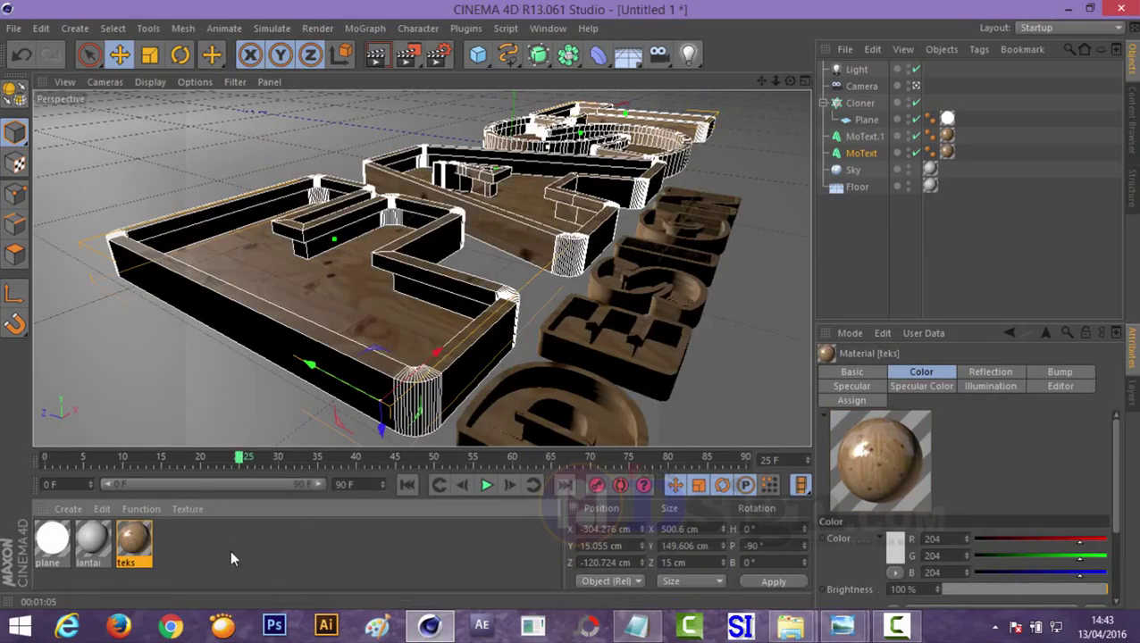
double_click(134, 541)
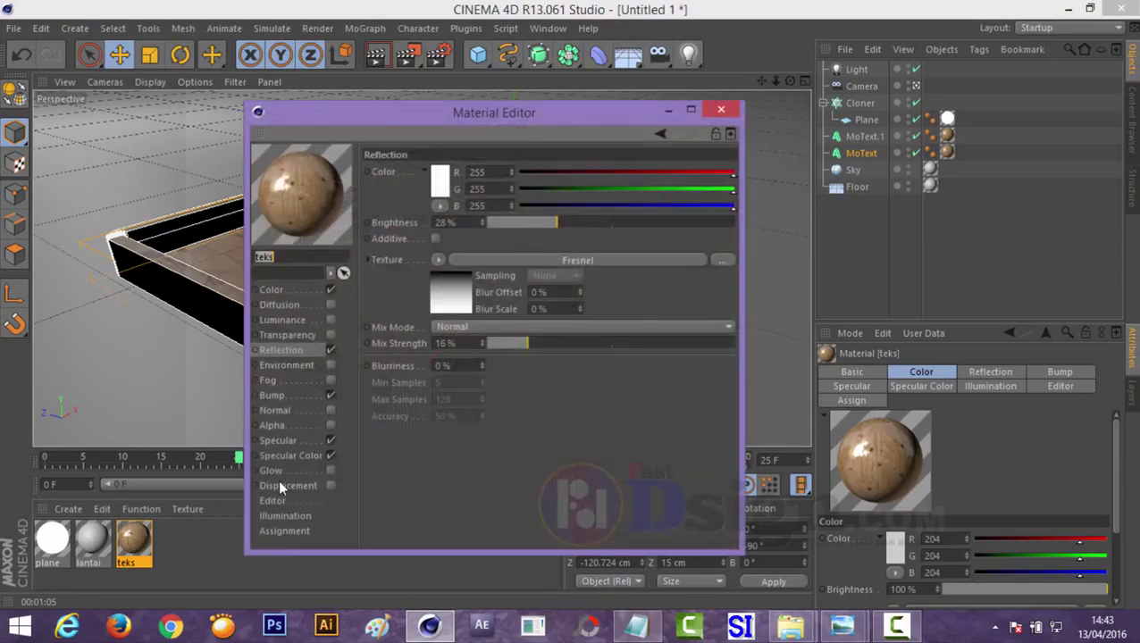
left_click(304, 486)
left_click(330, 486)
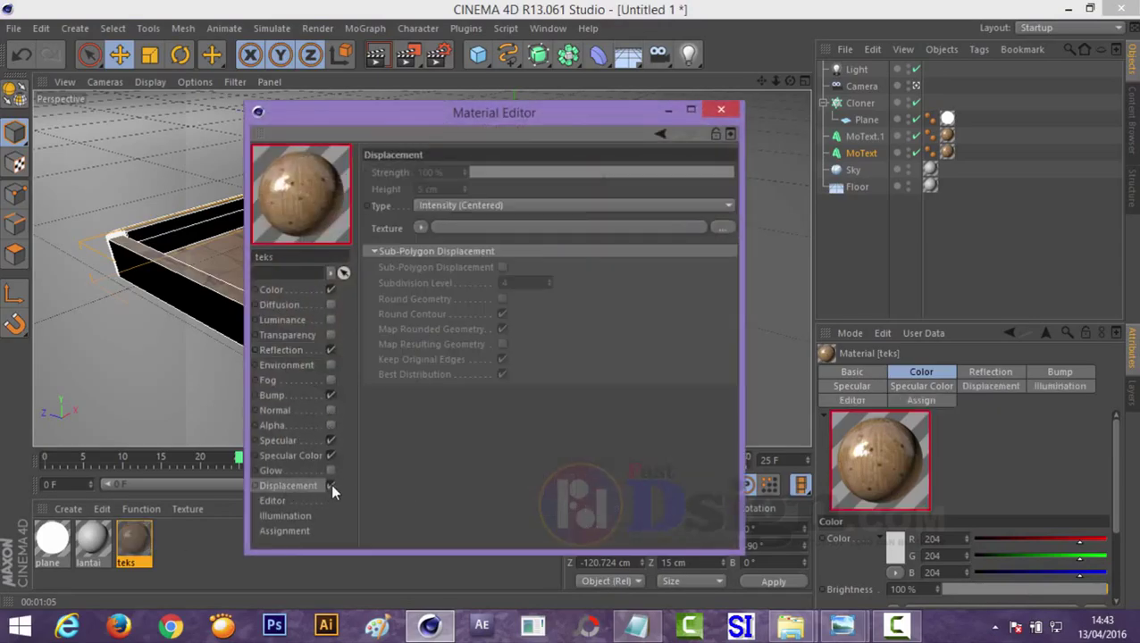
left_click(420, 227)
left_click(474, 411)
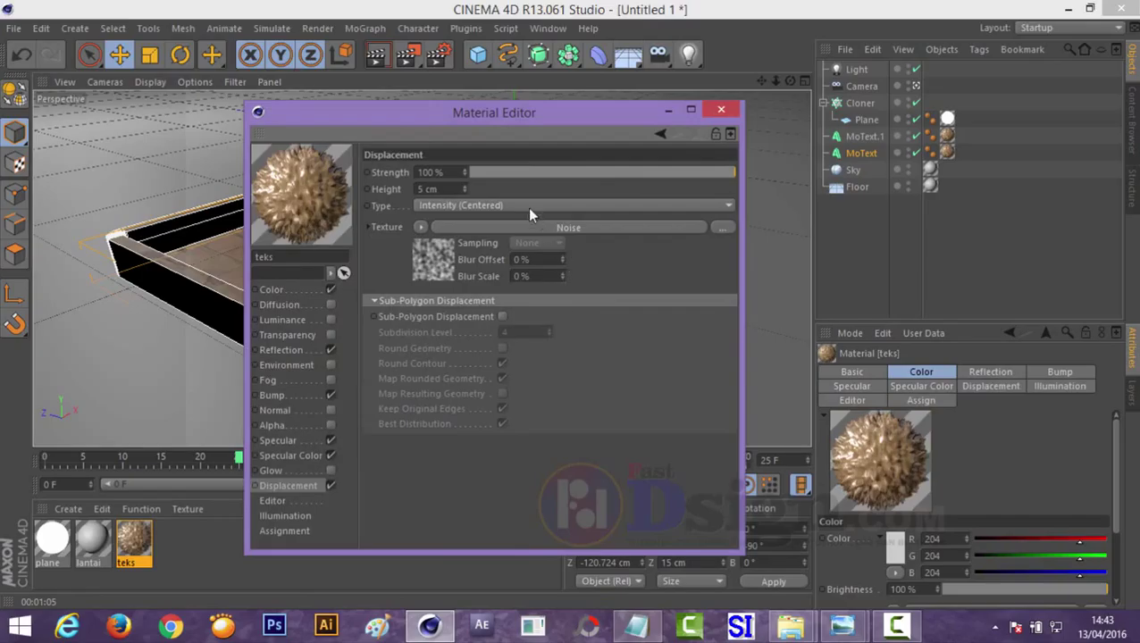
left_click(612, 173)
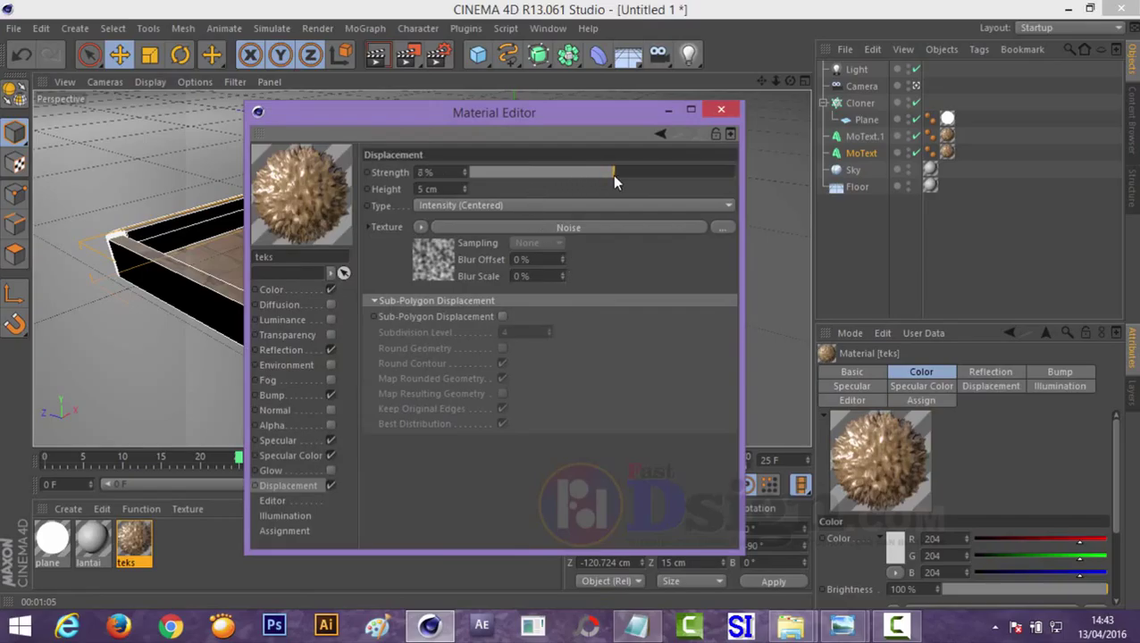
Set the displacement noise type to Turbulence and close the material editor
left_click(450, 260)
left_click(500, 369)
left_click(524, 332)
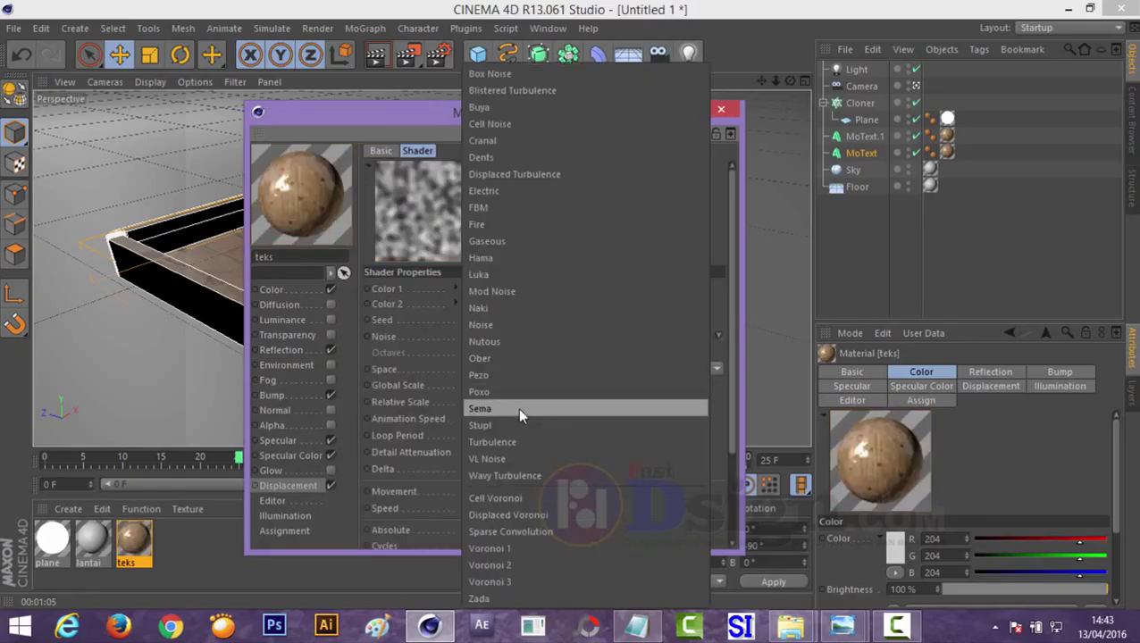
left_click(517, 441)
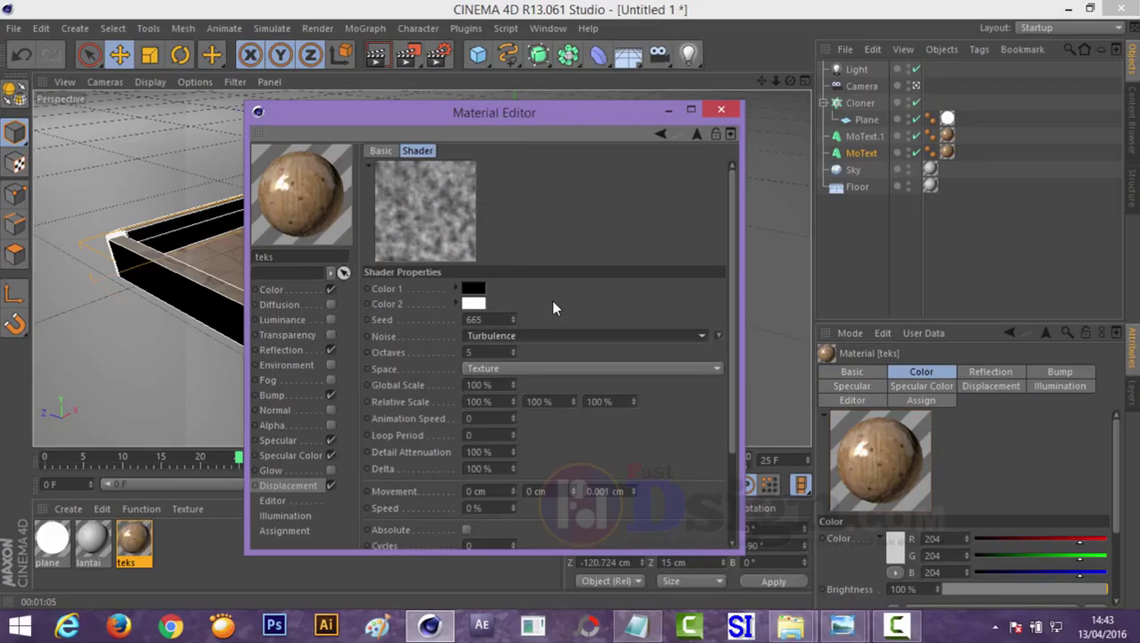
left_click(660, 134)
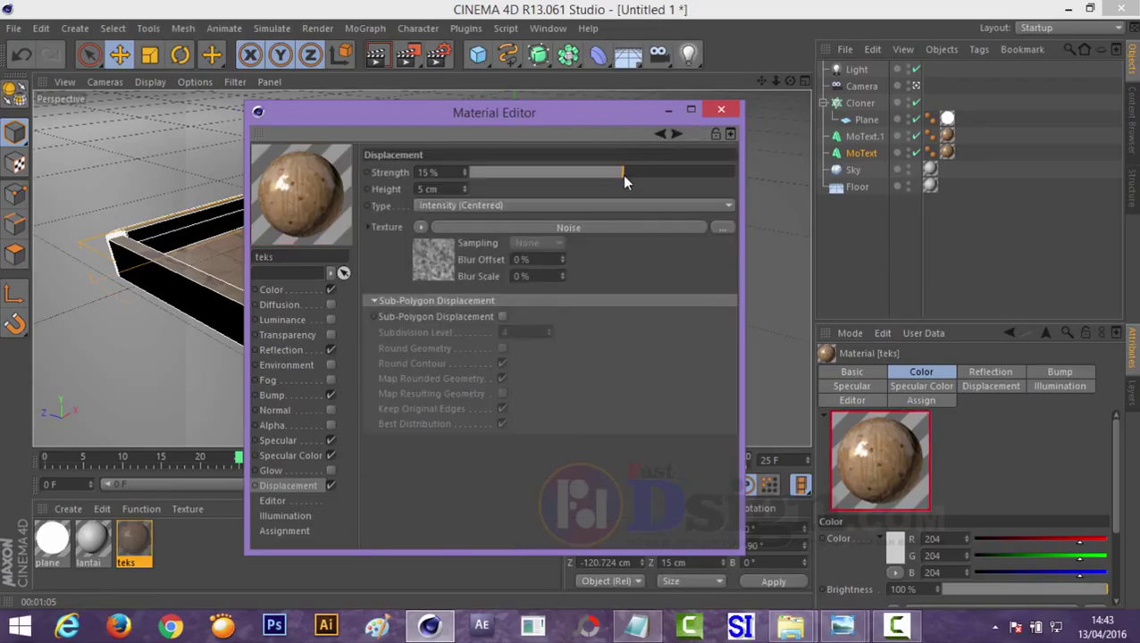
left_click(722, 109)
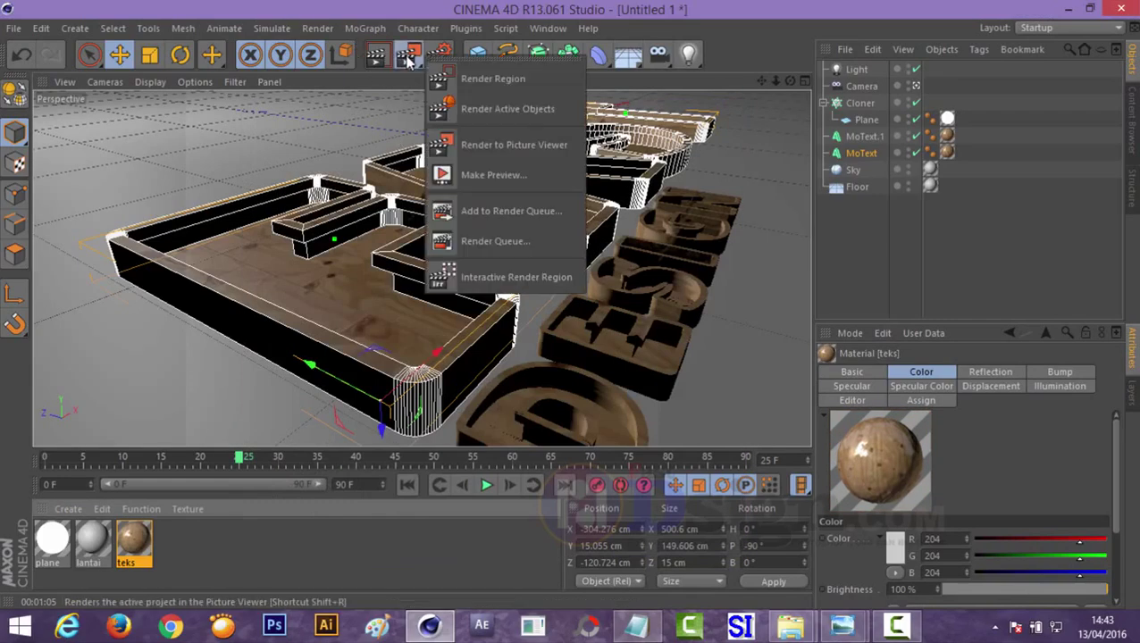
Render a test region around the DESIGN letters, then reopen the teks material
left_click_drag(407, 54, 464, 52)
left_click_drag(434, 248, 552, 344)
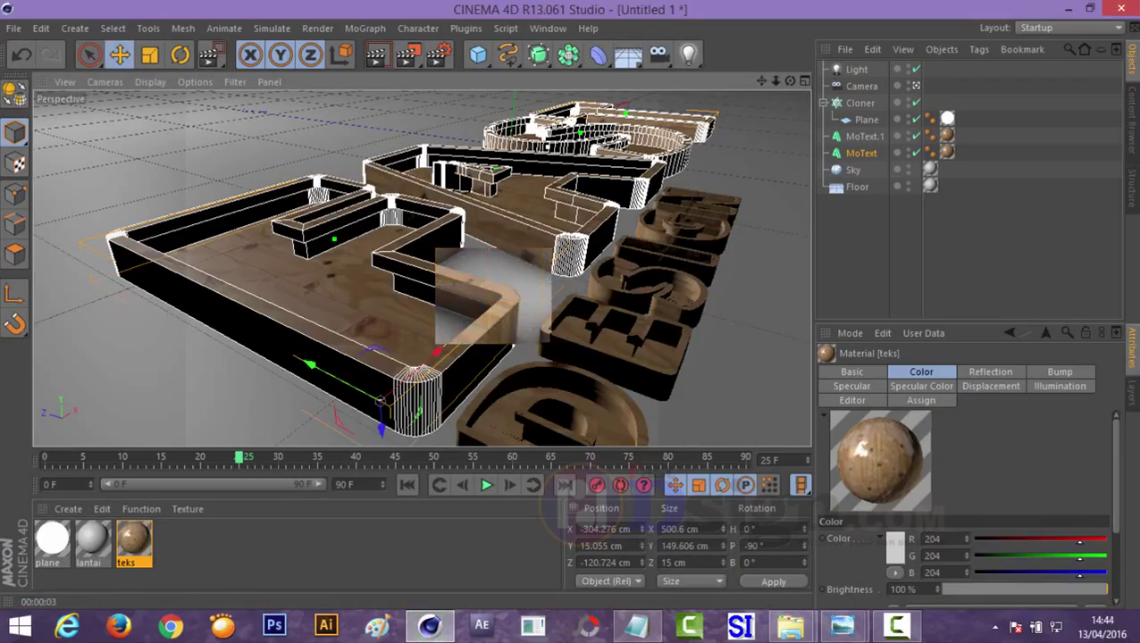
left_click(133, 549)
double_click(132, 549)
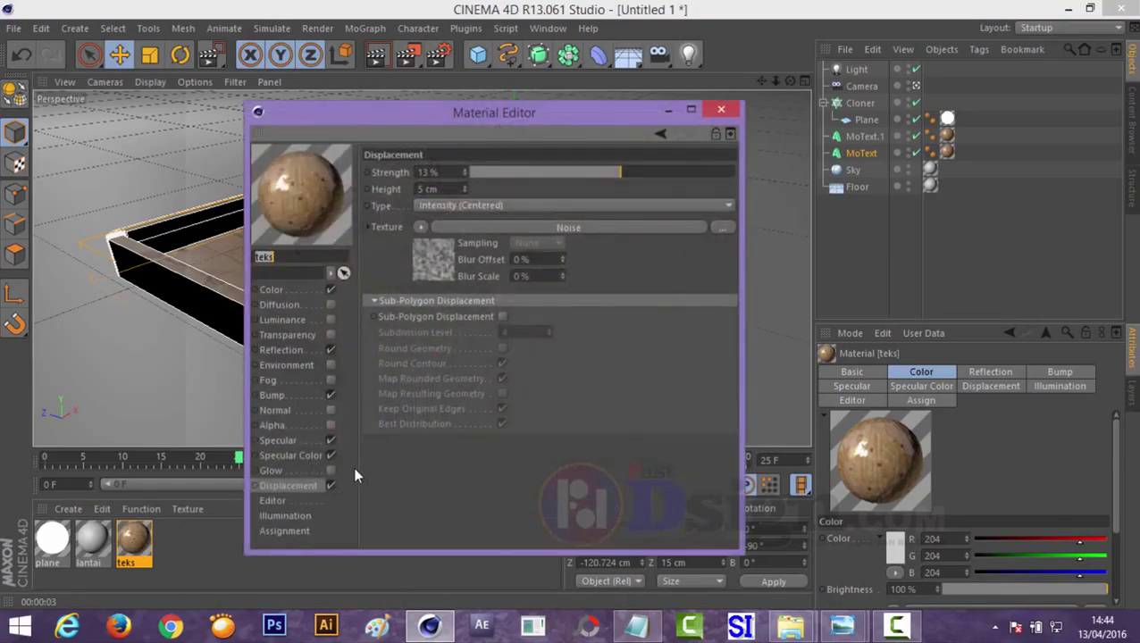
left_click(285, 350)
Select the scene camera, inspect it from an orbited editor view, then look through it and render
left_click(722, 109)
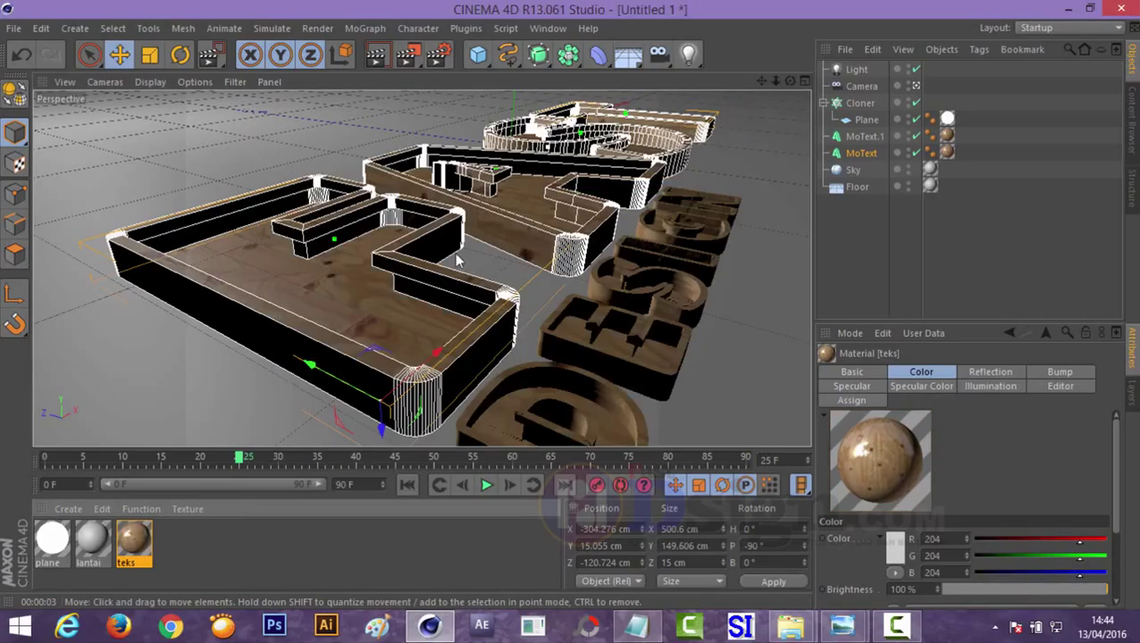
left_click(865, 87)
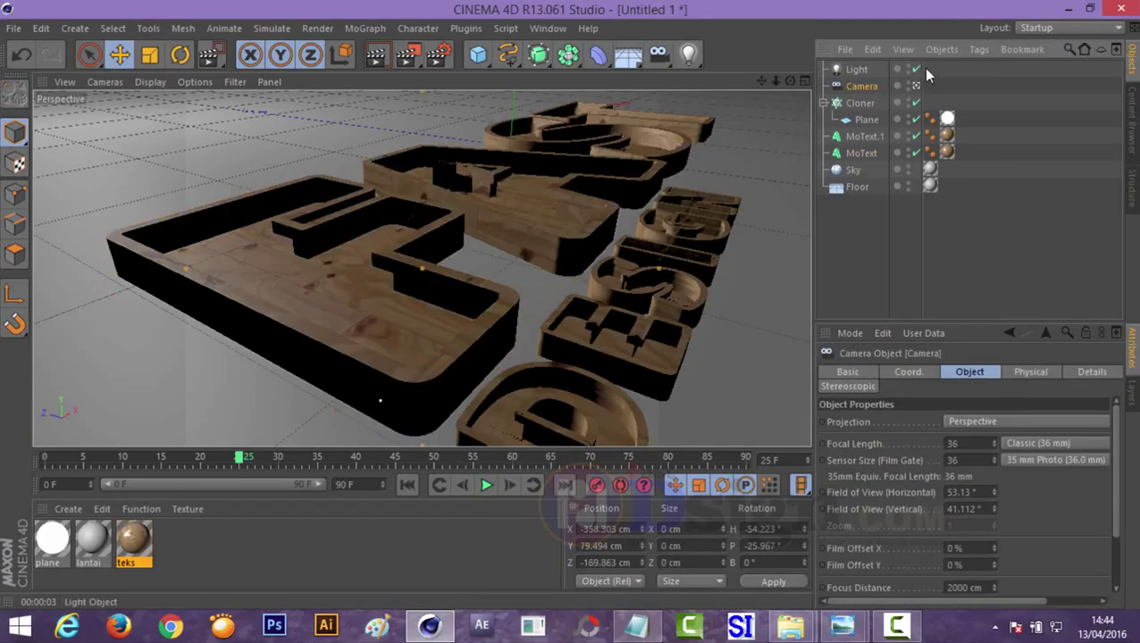
left_click(916, 87)
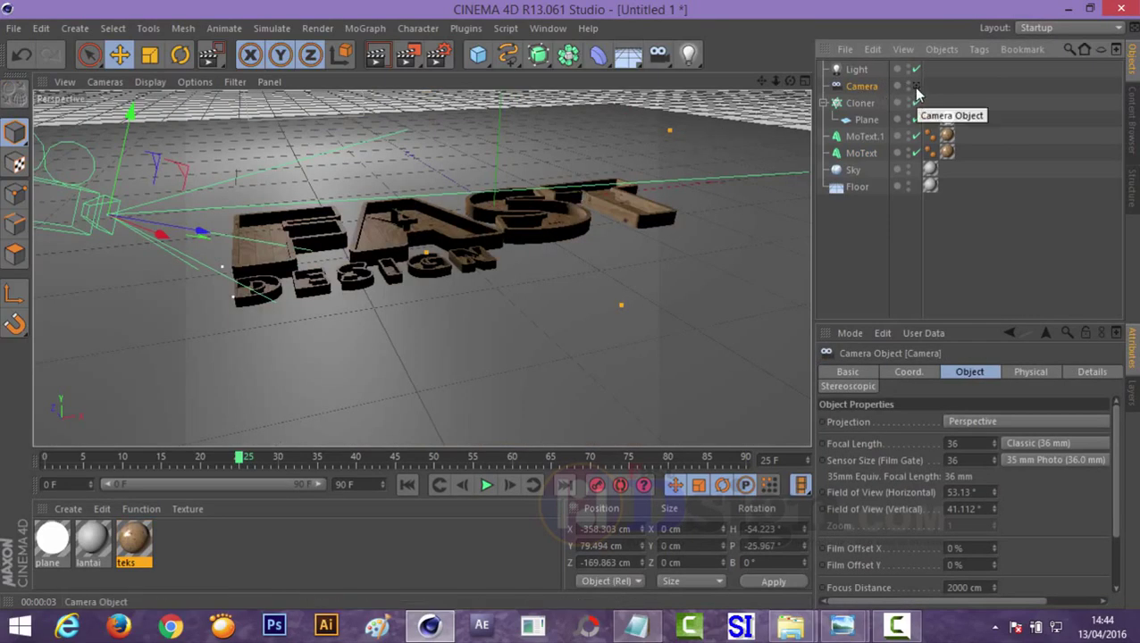
left_click_drag(783, 82, 777, 126)
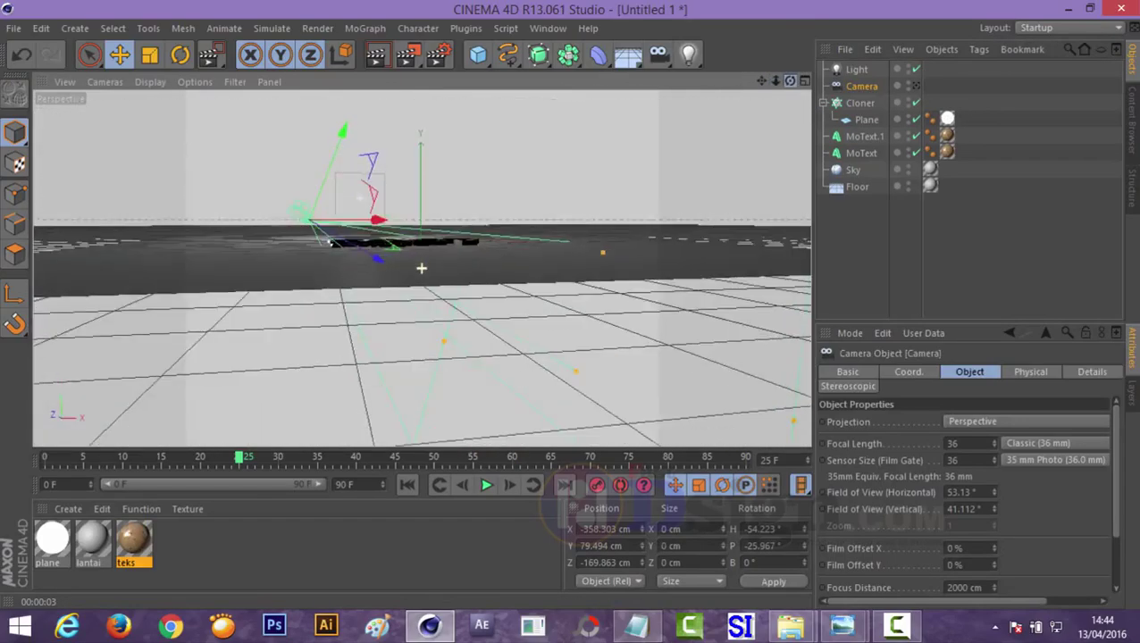
left_click_drag(421, 267, 421, 267)
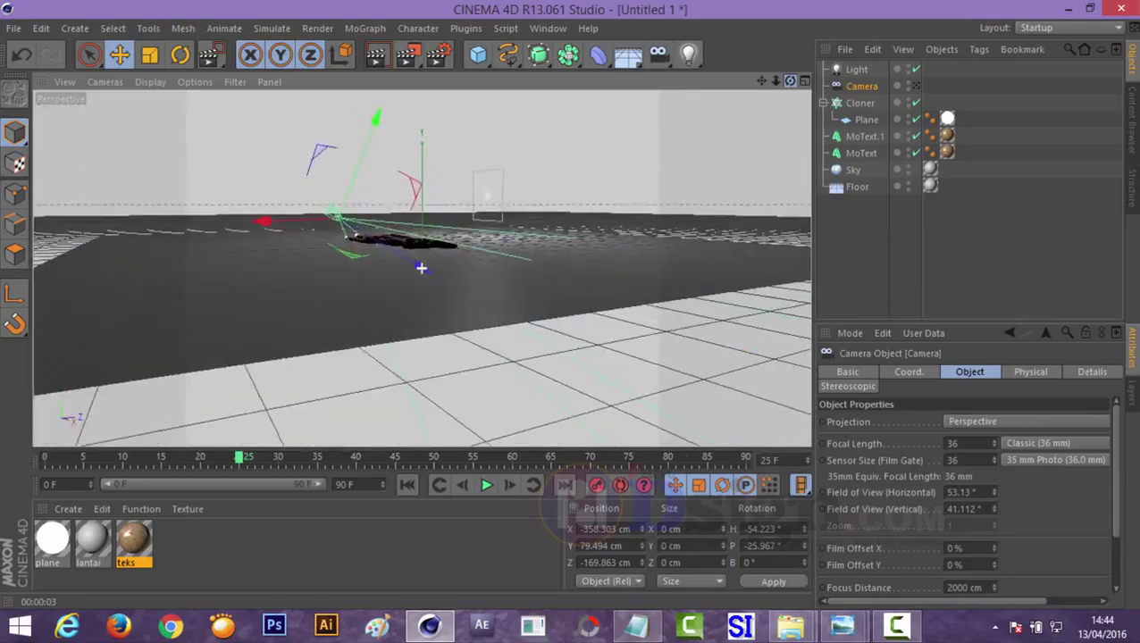
mouse_move(421, 268)
left_mouse_down()
mouse_move(632, 313)
mouse_move(393, 280)
left_mouse_up()
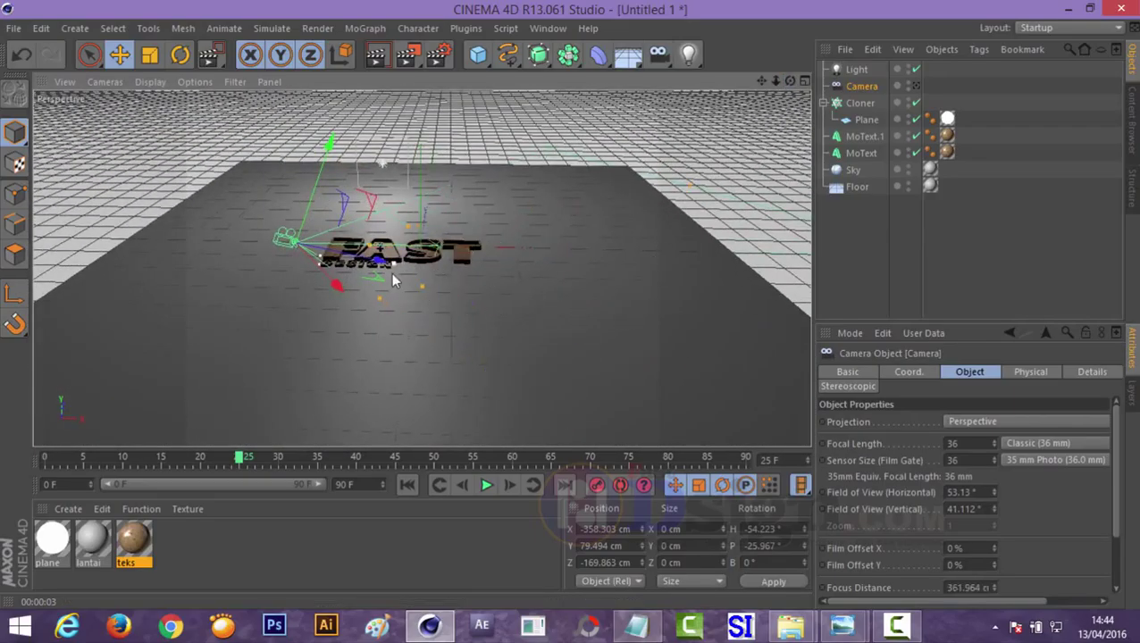
left_click(916, 86)
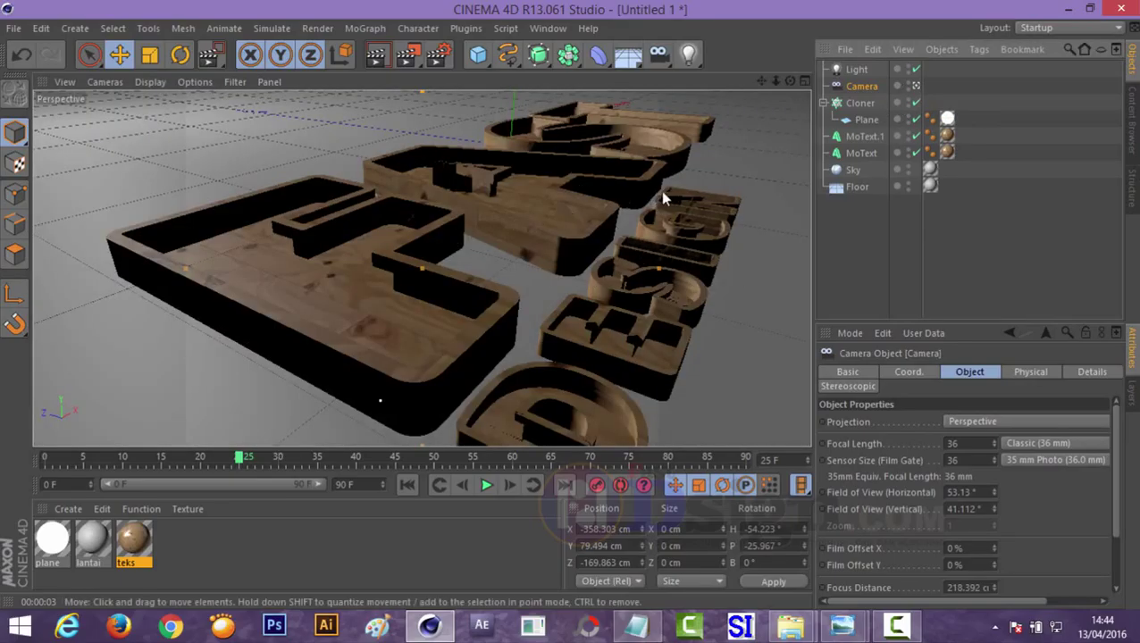
left_click(407, 55)
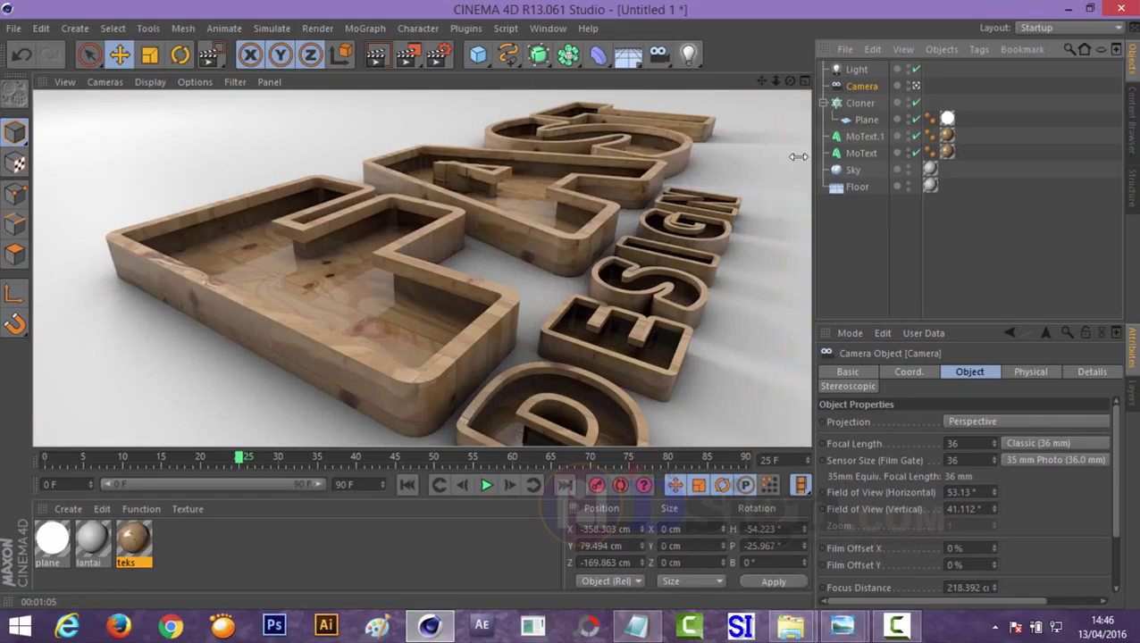
Lower the teks material's reflection brightness to 18% and mix strength to 11%
left_click(765, 234)
double_click(134, 541)
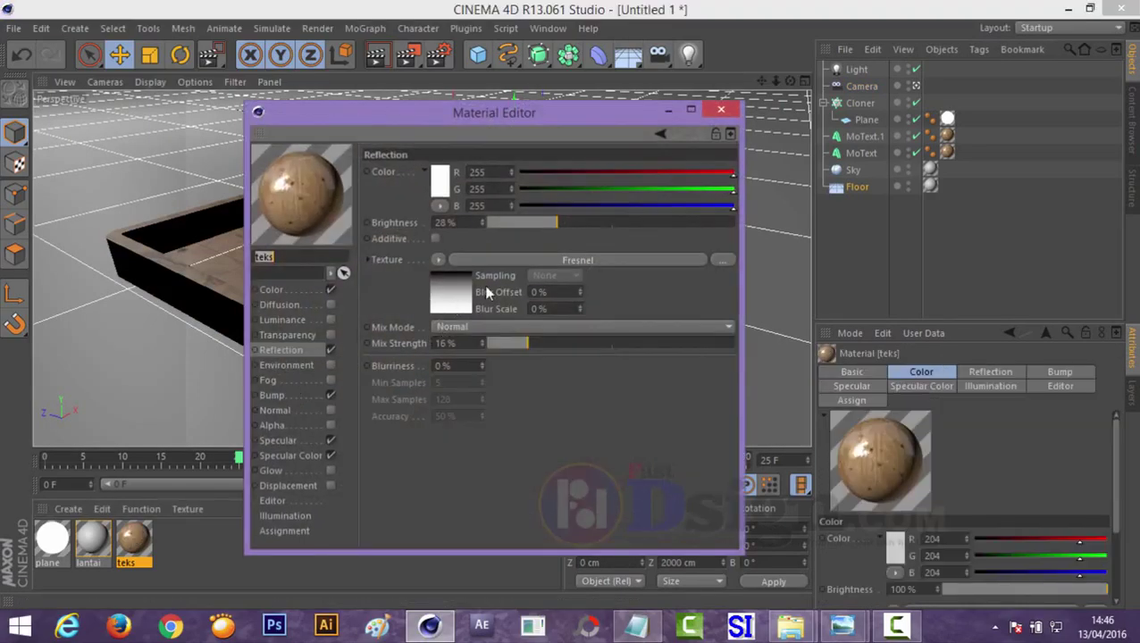
left_click_drag(537, 222, 531, 222)
left_click_drag(526, 343, 515, 343)
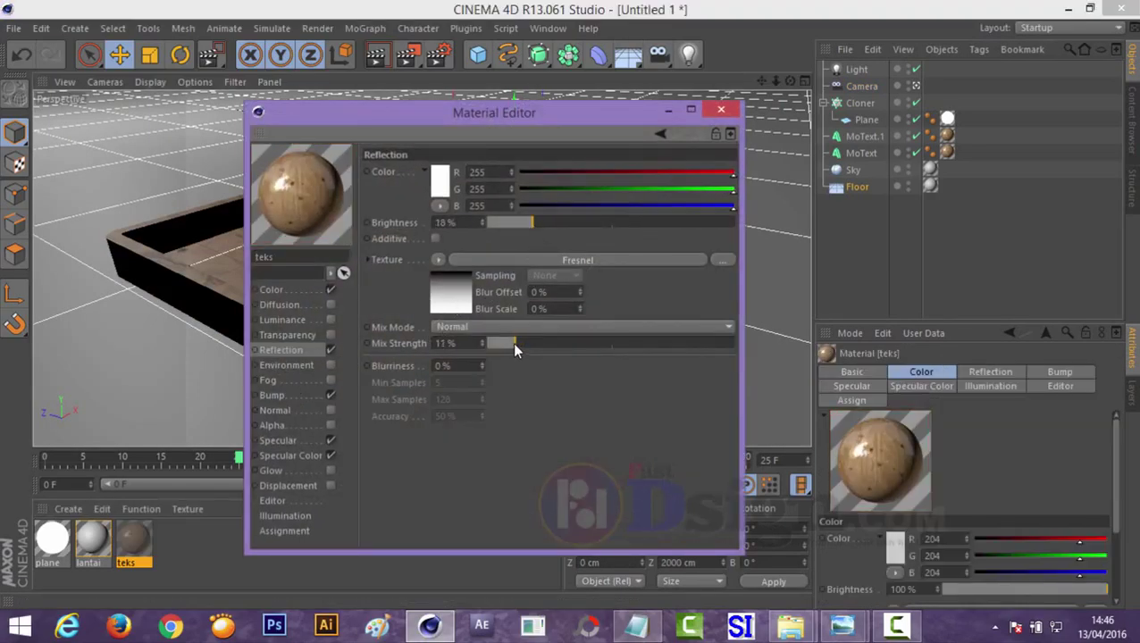
left_click(720, 111)
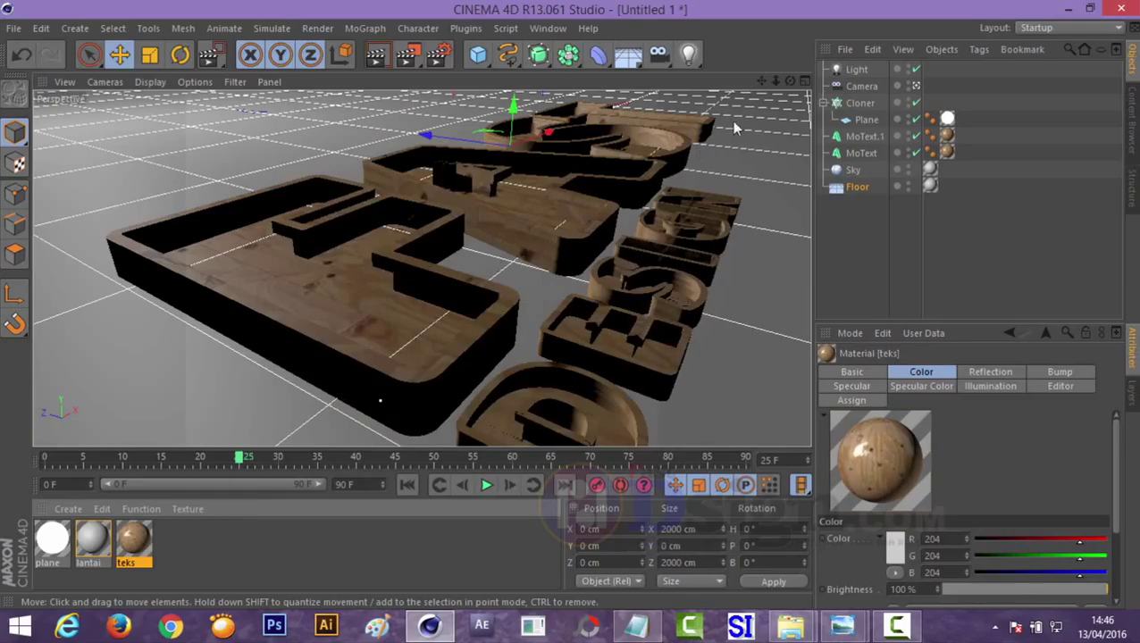
Switch to the Physical renderer with High sampling quality and render the viewport
left_click_drag(775, 81, 769, 85)
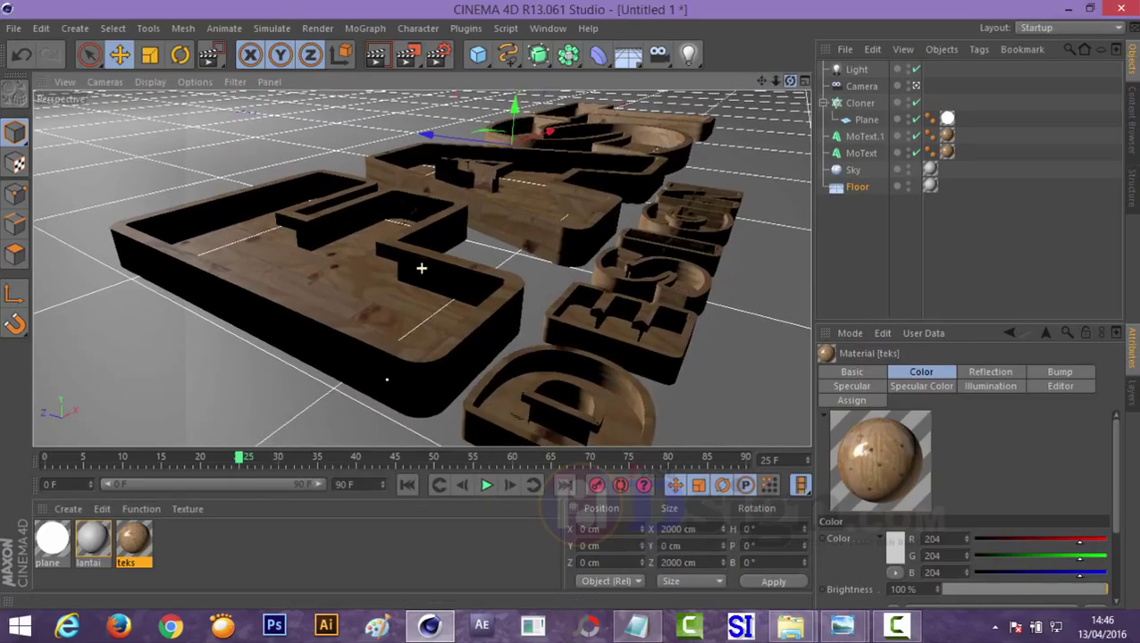
left_click_drag(632, 163, 630, 168)
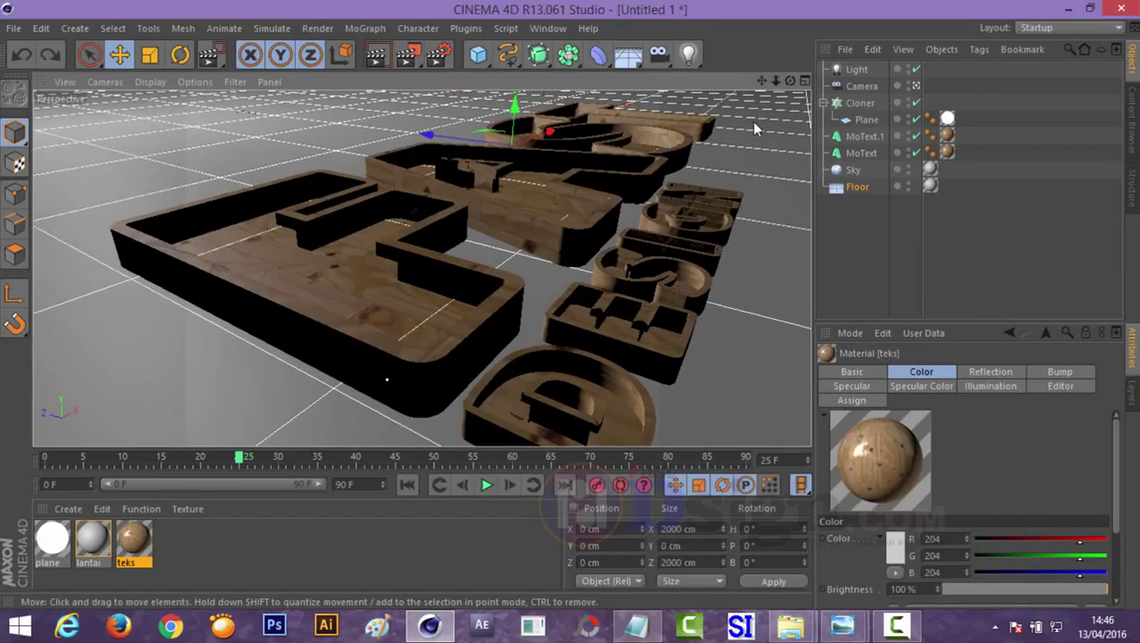
left_click(440, 56)
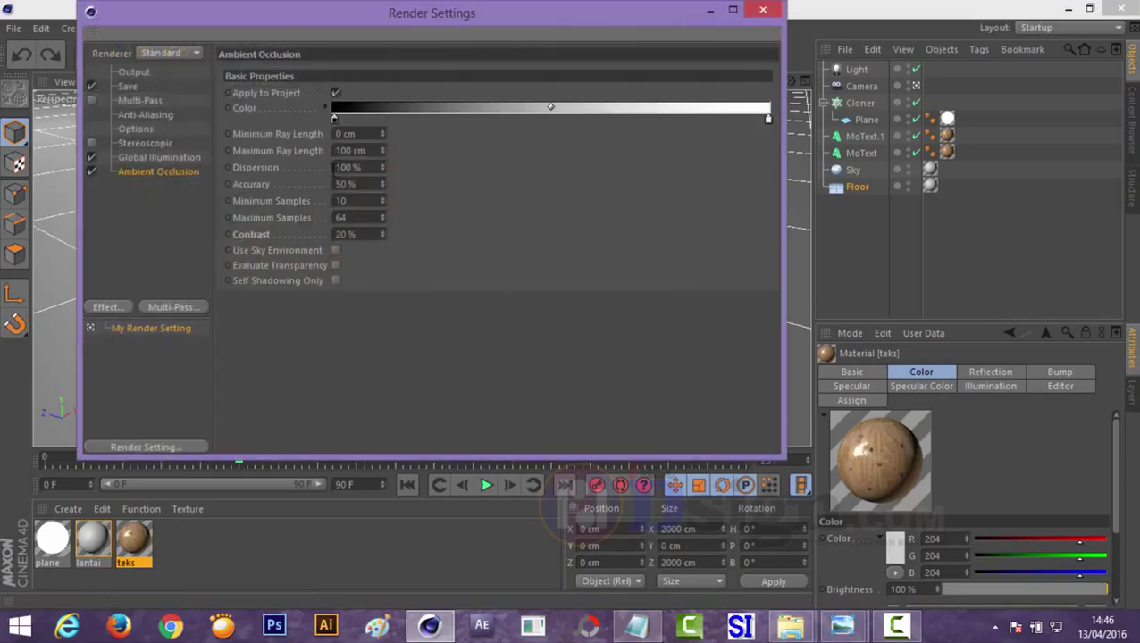
left_click(174, 53)
left_click(148, 69)
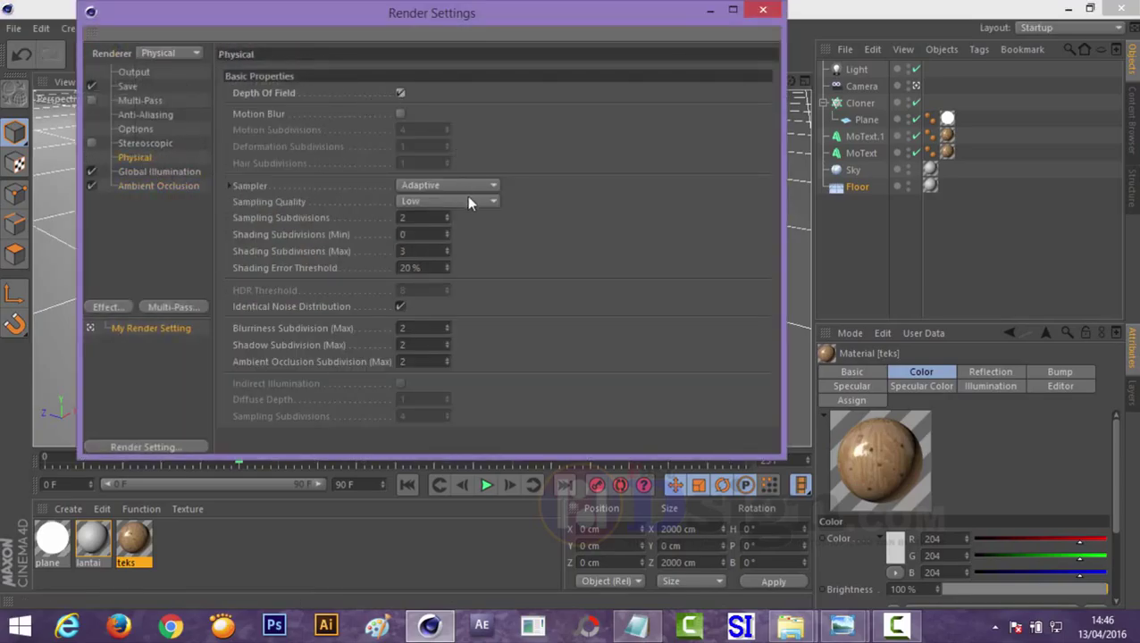
left_click(473, 202)
left_click(458, 250)
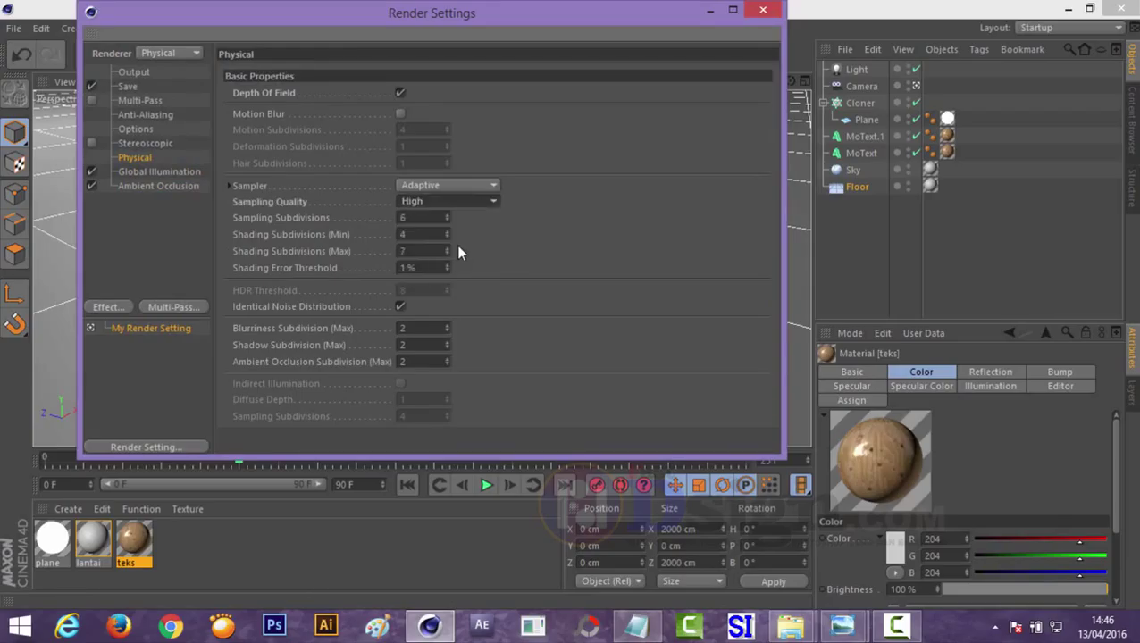
left_click(764, 11)
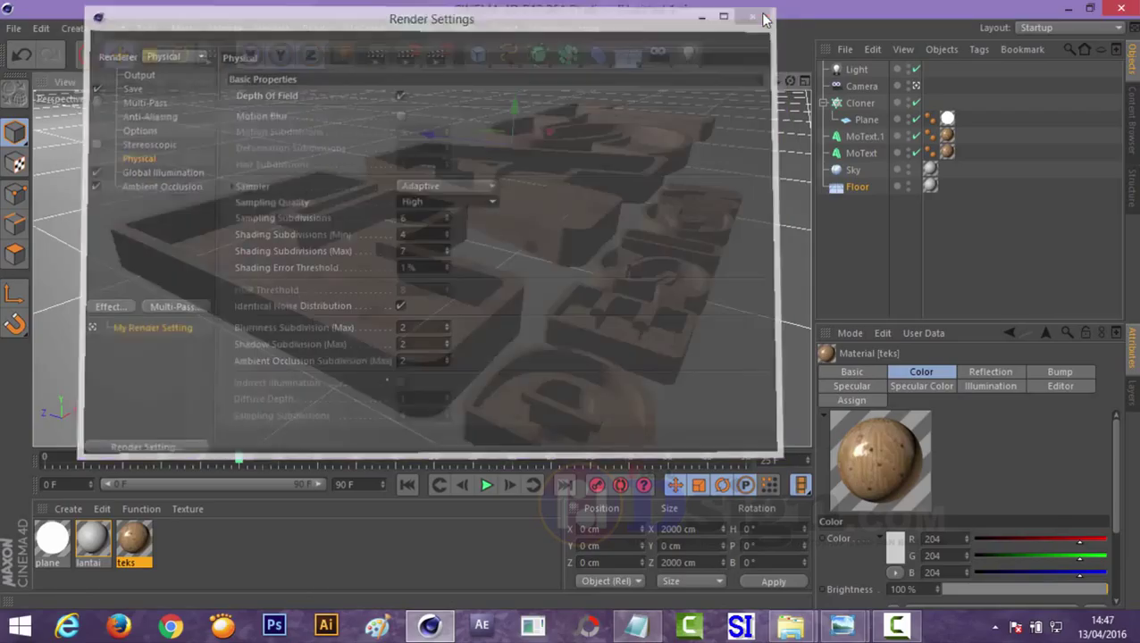
left_click(378, 55)
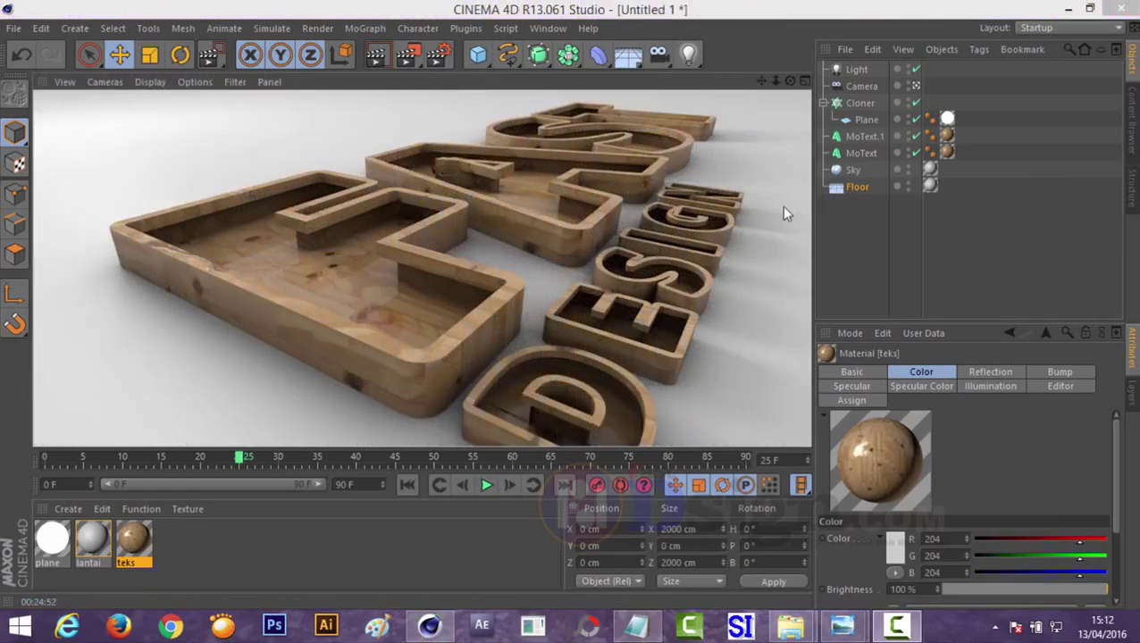
Turn on the camera's DOF Map Rear Blur, running from 0 to 1000 cm
left_click(862, 86)
scroll(1068, 406, "down", 3)
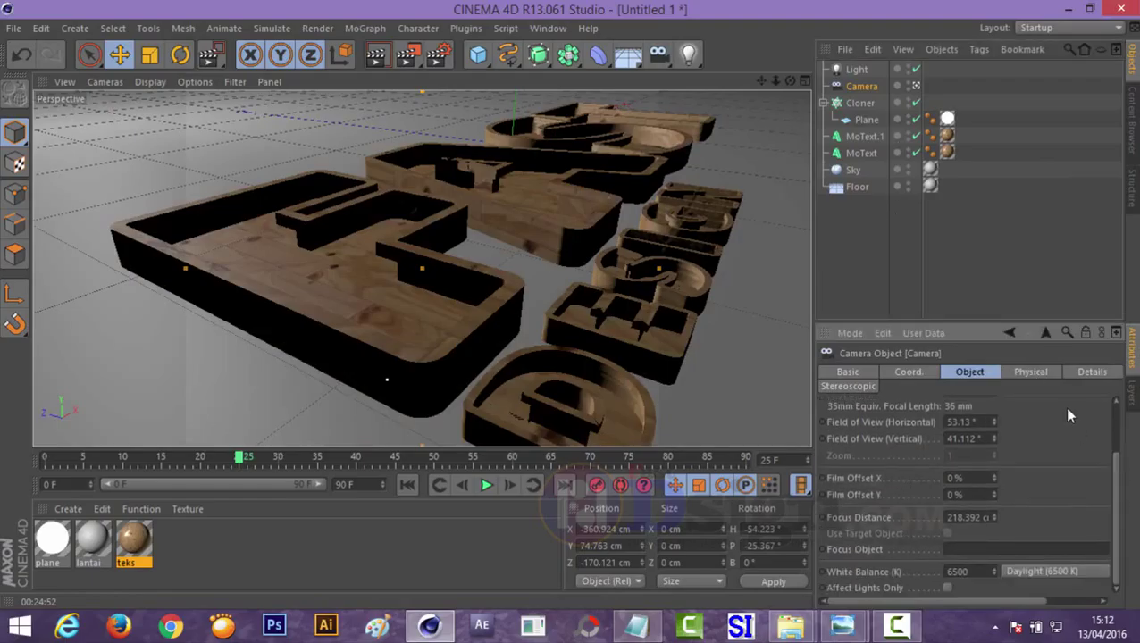
left_click(1030, 372)
scroll(1115, 502, "down", 3)
left_click_drag(1115, 501, 1119, 402)
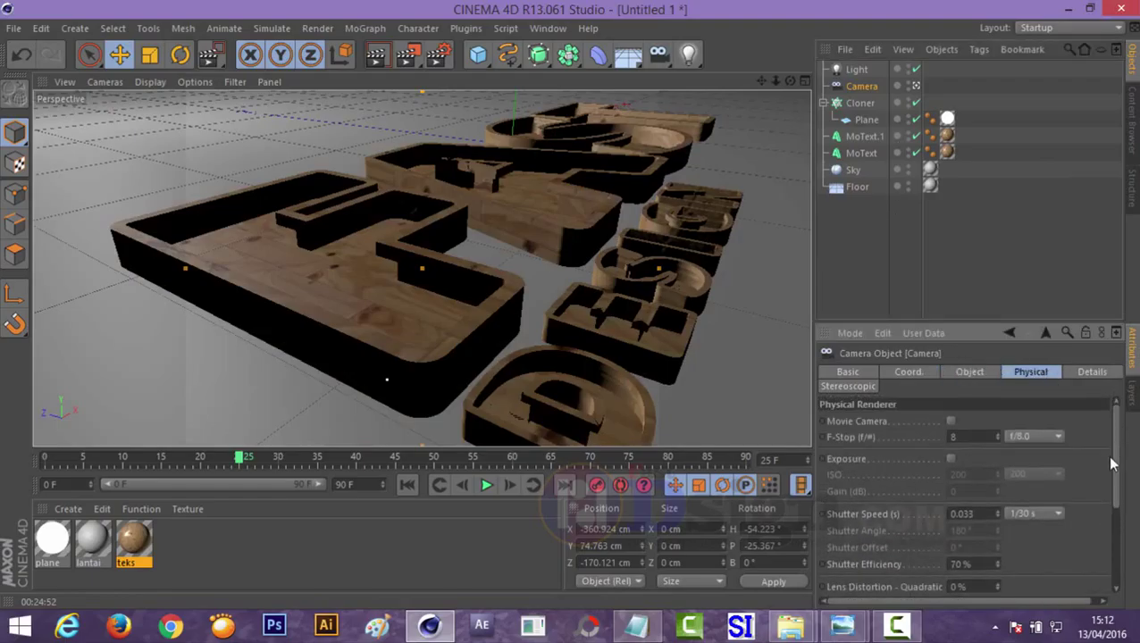
left_click(1076, 371)
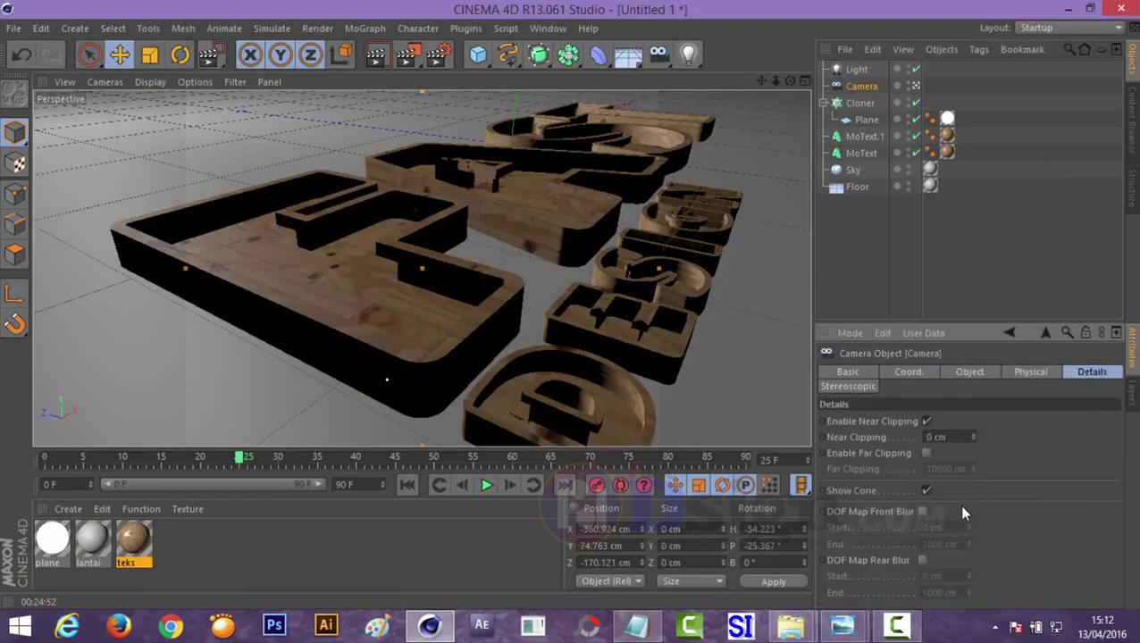
left_click(922, 560)
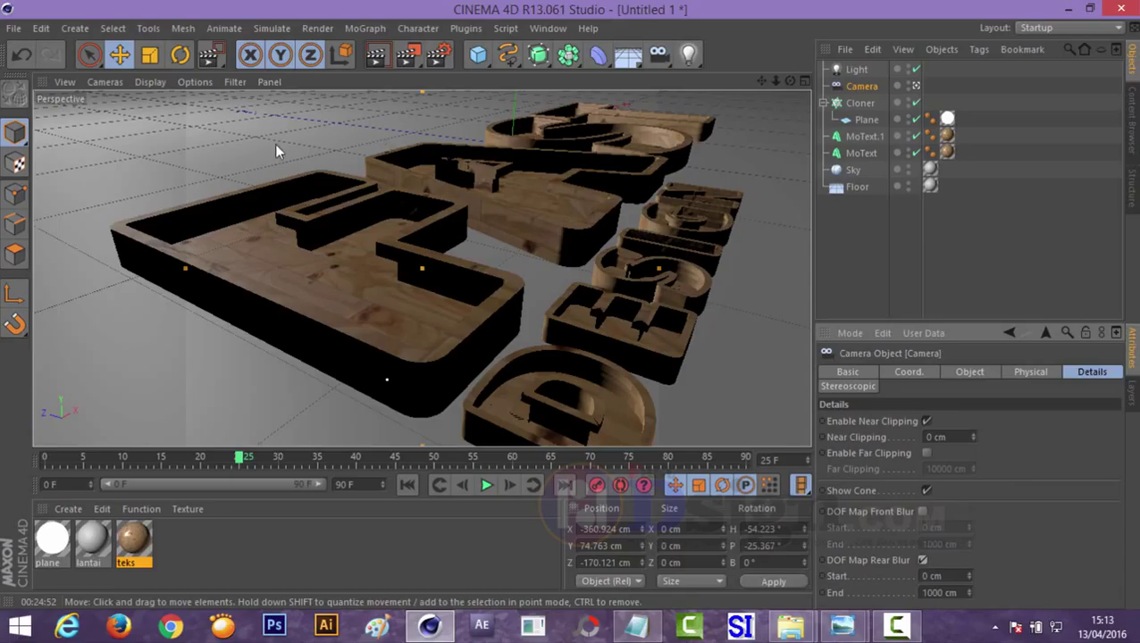
Duplicate the lantai material and rename the copy 'sky'
left_click(92, 541)
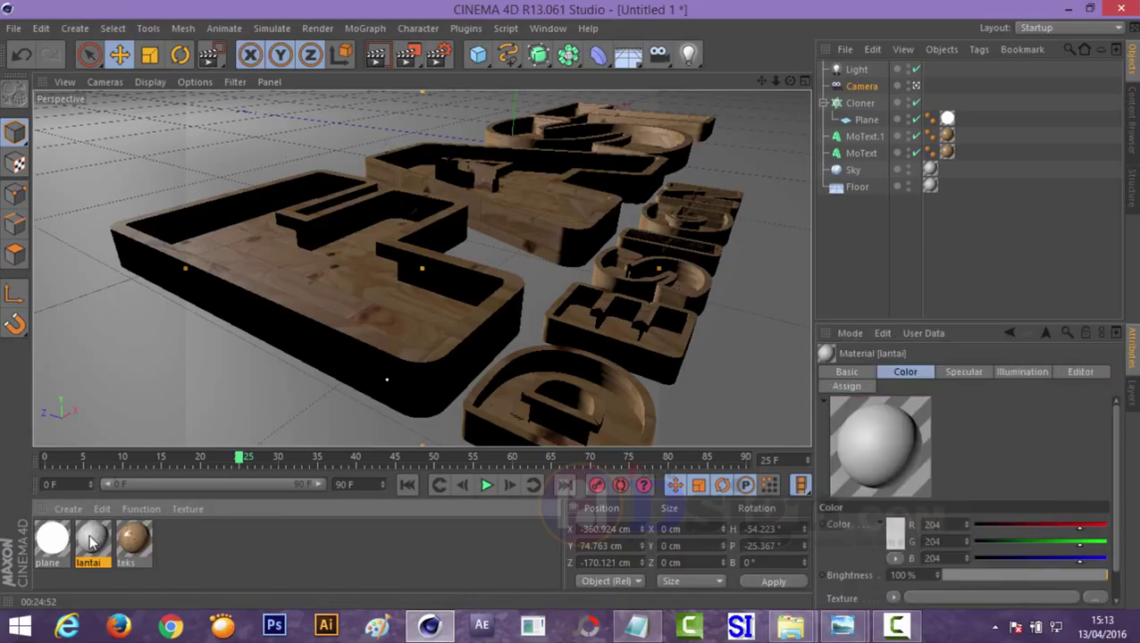
left_click_drag(92, 540, 110, 543, "ctrl")
double_click(135, 561)
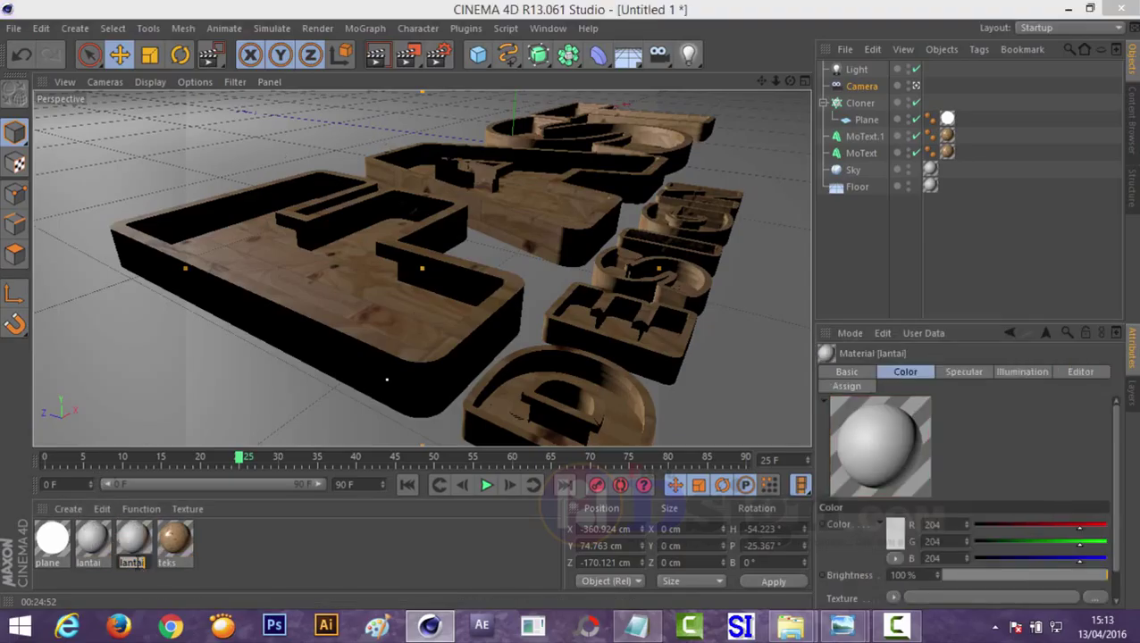
type("y")
key("Return")
Give the sky material a pale yellow colour and apply it to the Sky object
double_click(133, 539)
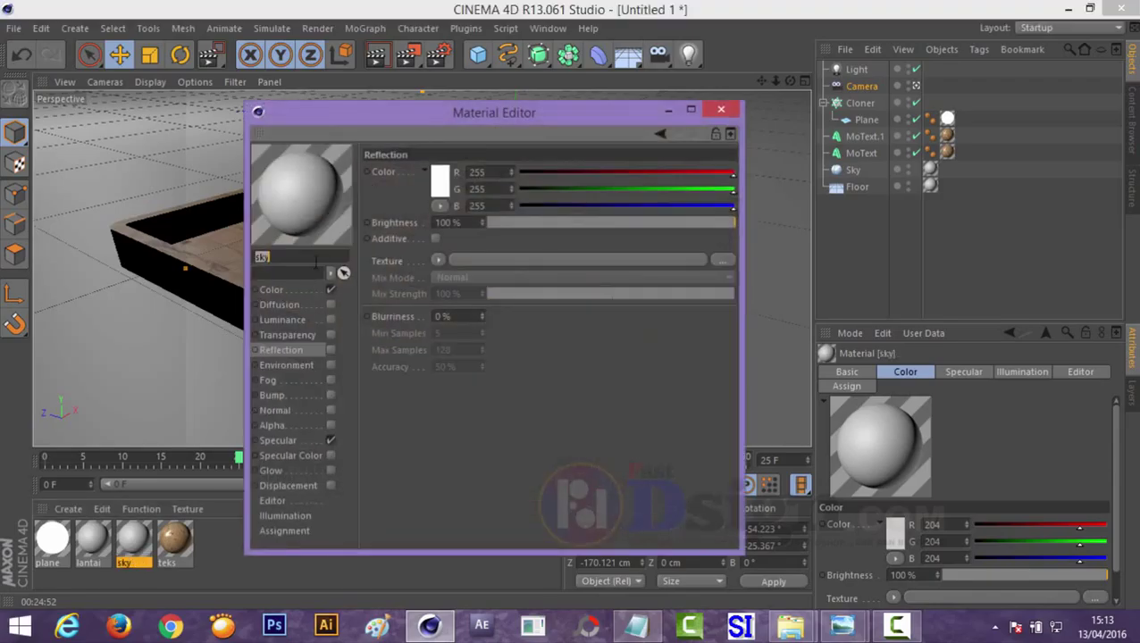
left_click(288, 289)
left_click(440, 183)
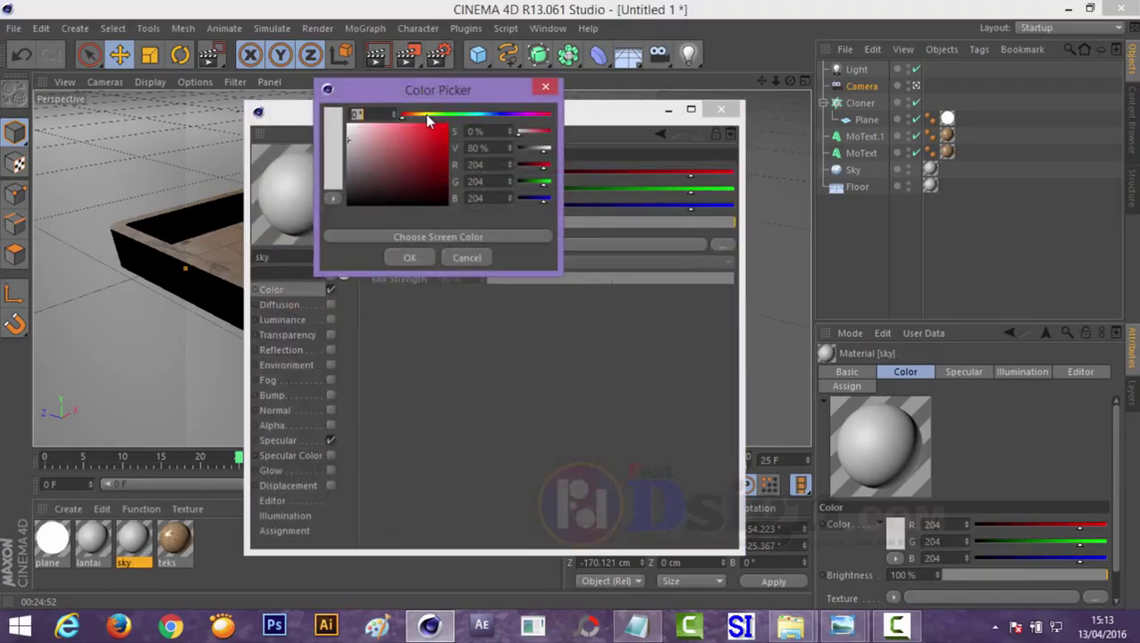
left_click(425, 114)
left_click(373, 135)
left_click(410, 258)
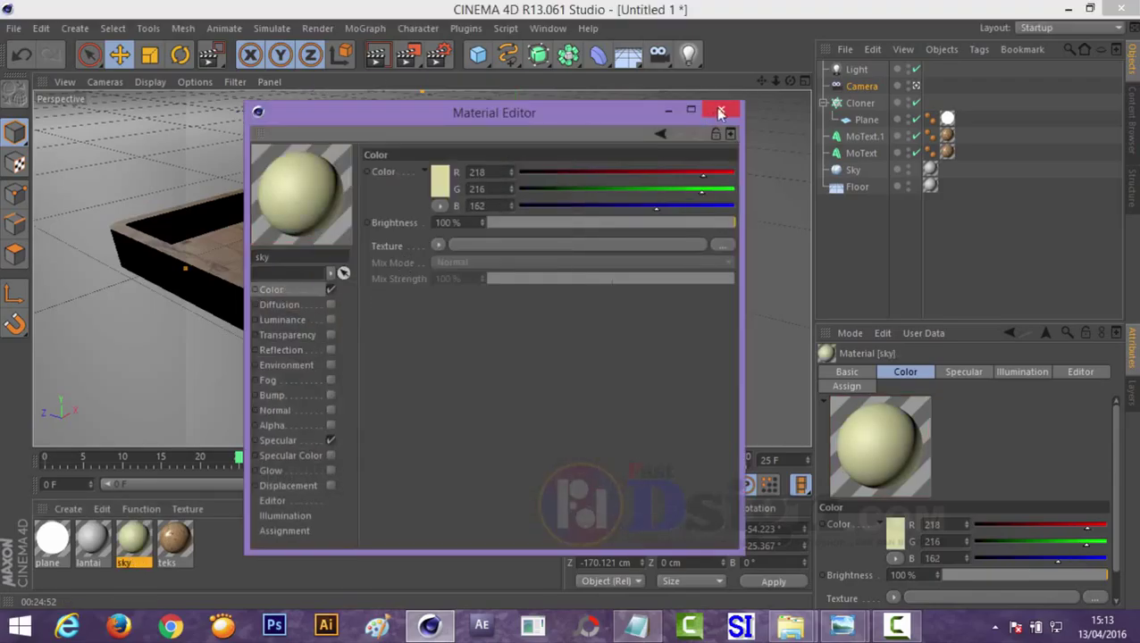
left_click(721, 111)
left_click_drag(931, 175, 931, 171)
Brighten the sky material's colour to R 255, G 252, B 168
double_click(132, 543)
left_click(439, 183)
left_click_drag(405, 143, 386, 134)
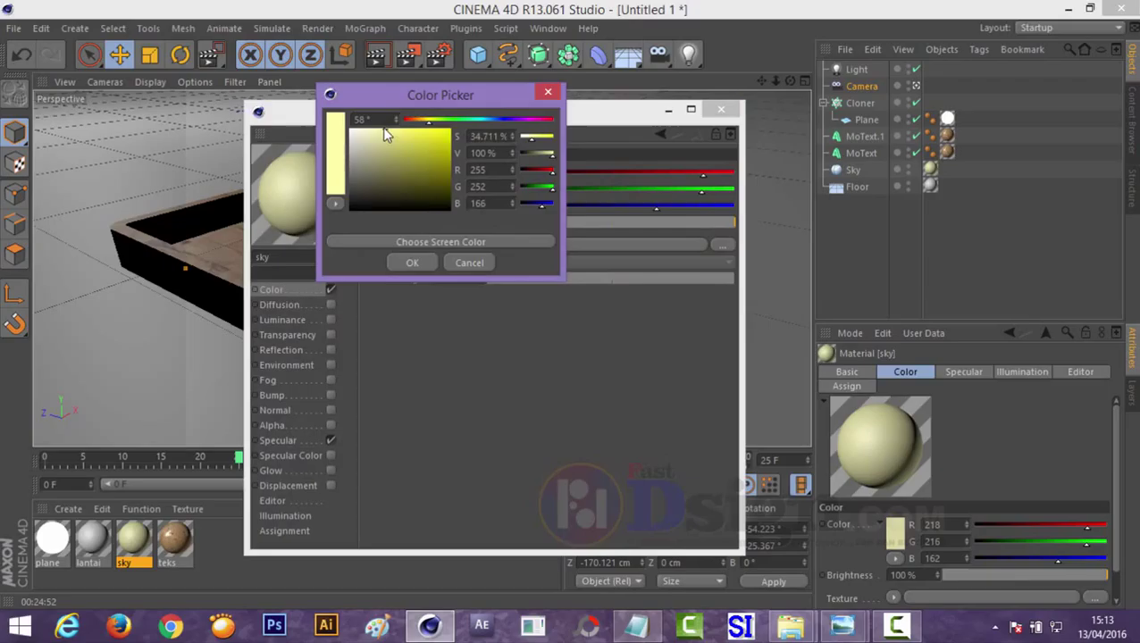
left_click(413, 263)
left_click(721, 109)
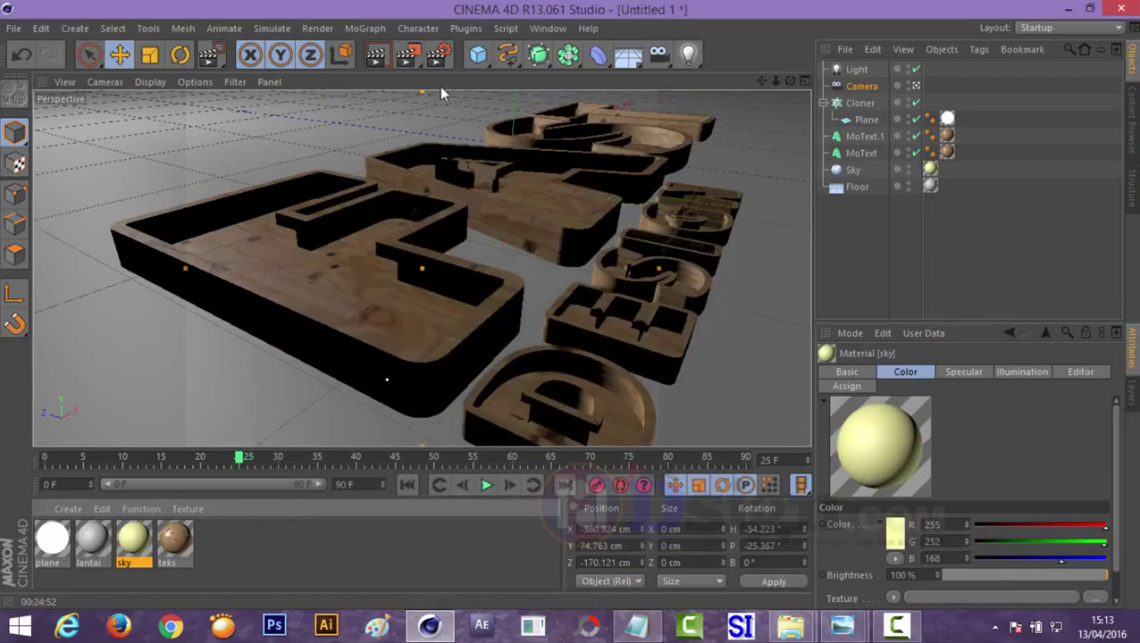
Switch to the Standard renderer and add Depth of Field with background blur, radial blur and autofocus
left_click(438, 54)
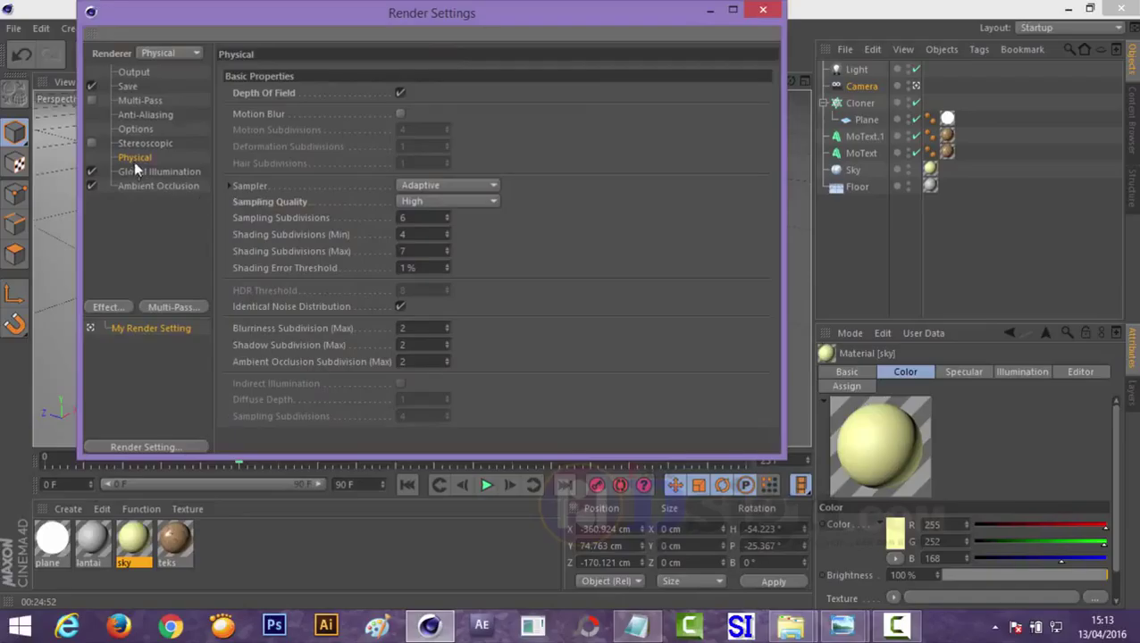
left_click(195, 53)
left_click(175, 68)
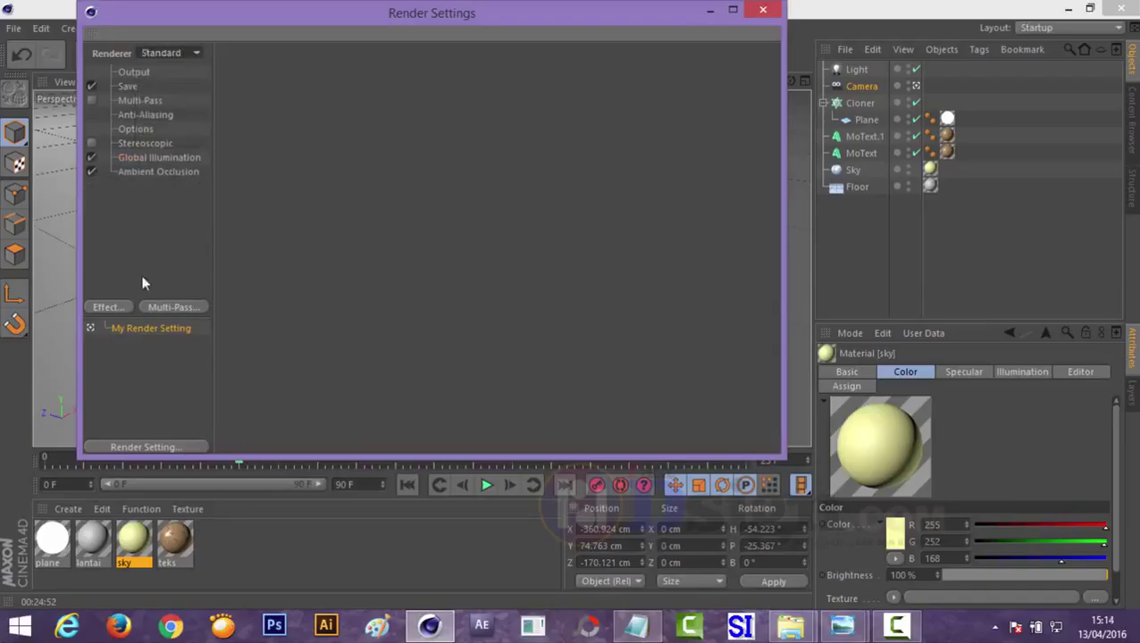
left_click(111, 307)
left_click(174, 381)
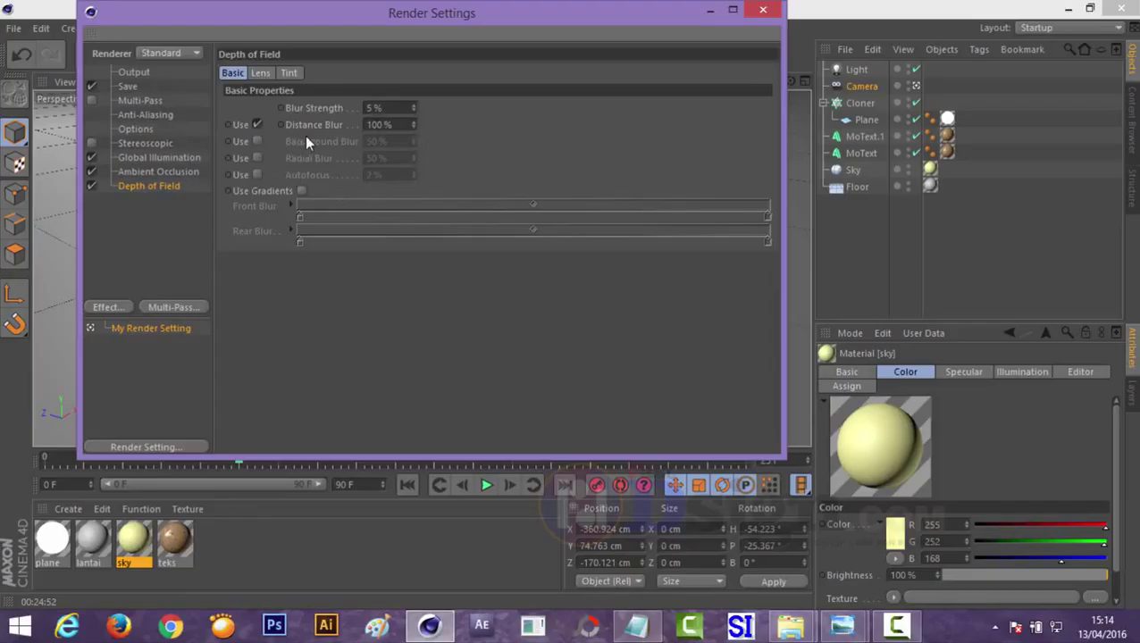
left_click(257, 141)
left_click(258, 158)
left_click(258, 175)
left_click(763, 8)
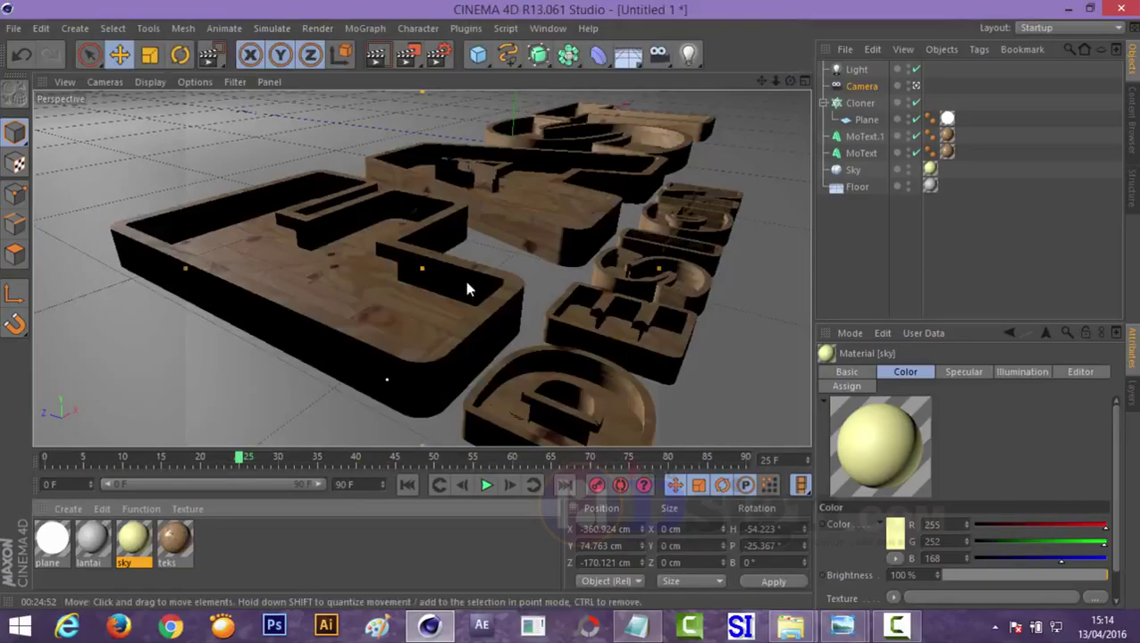
Render an 800x600 depth-of-field image in the Picture Viewer, then close it
left_click(407, 55)
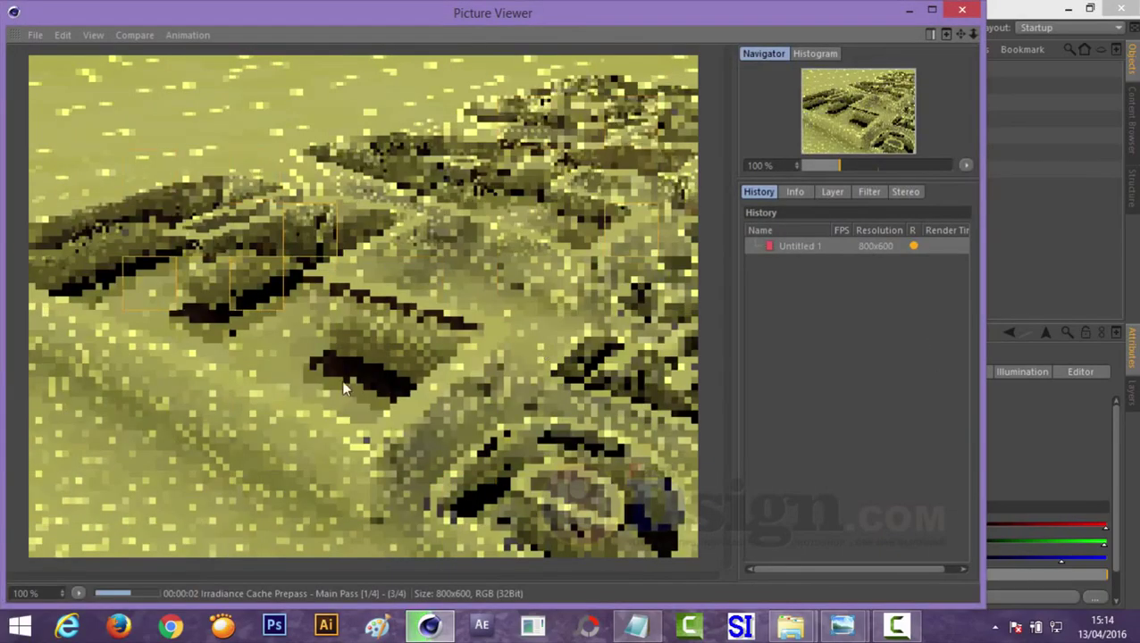
left_click_drag(62, 598, 63, 621)
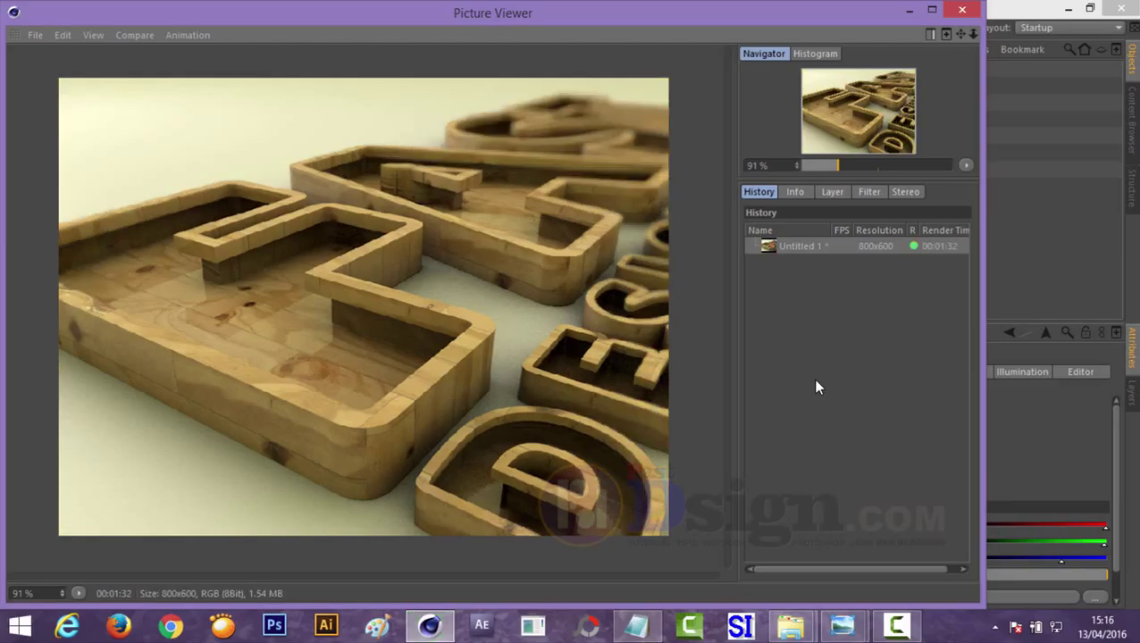
left_click(963, 10)
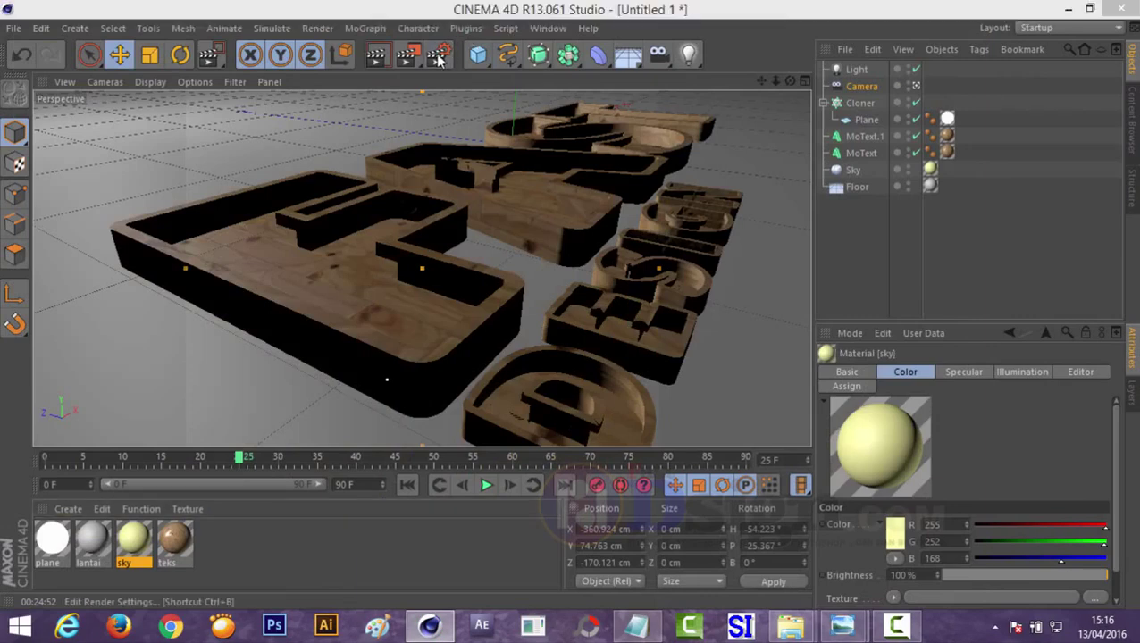
Set the render output size to 1280 x 720 pixels, then review the Global Illumination and Ambient Occlusion settings
key("ctrl+b")
left_click(128, 86)
left_click(136, 72)
type("1280")
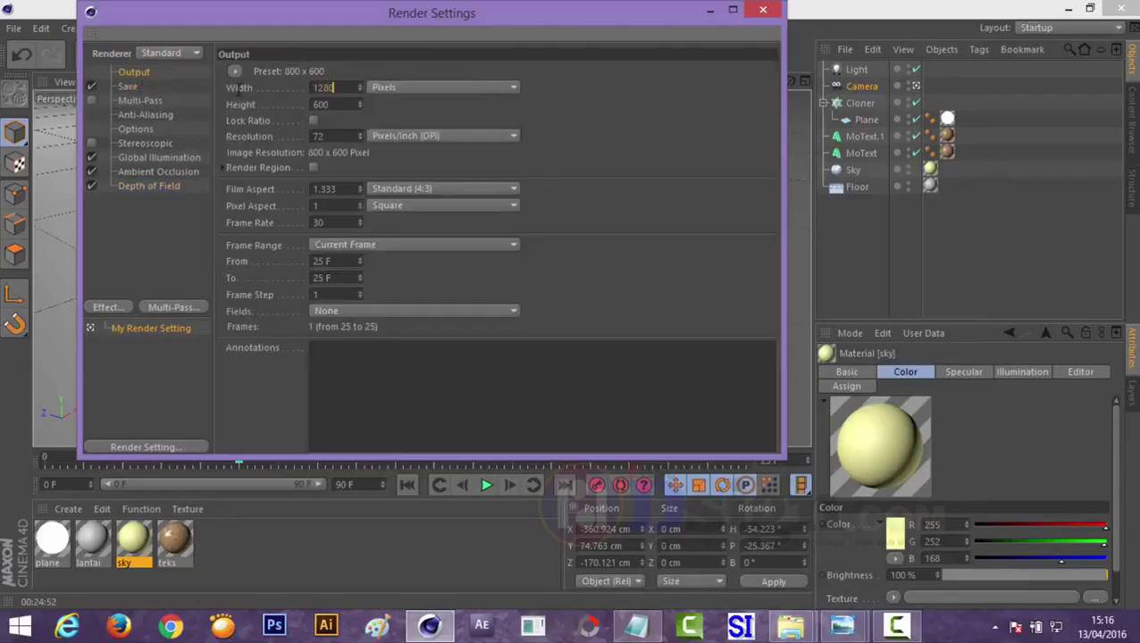
key("Tab")
type("7")
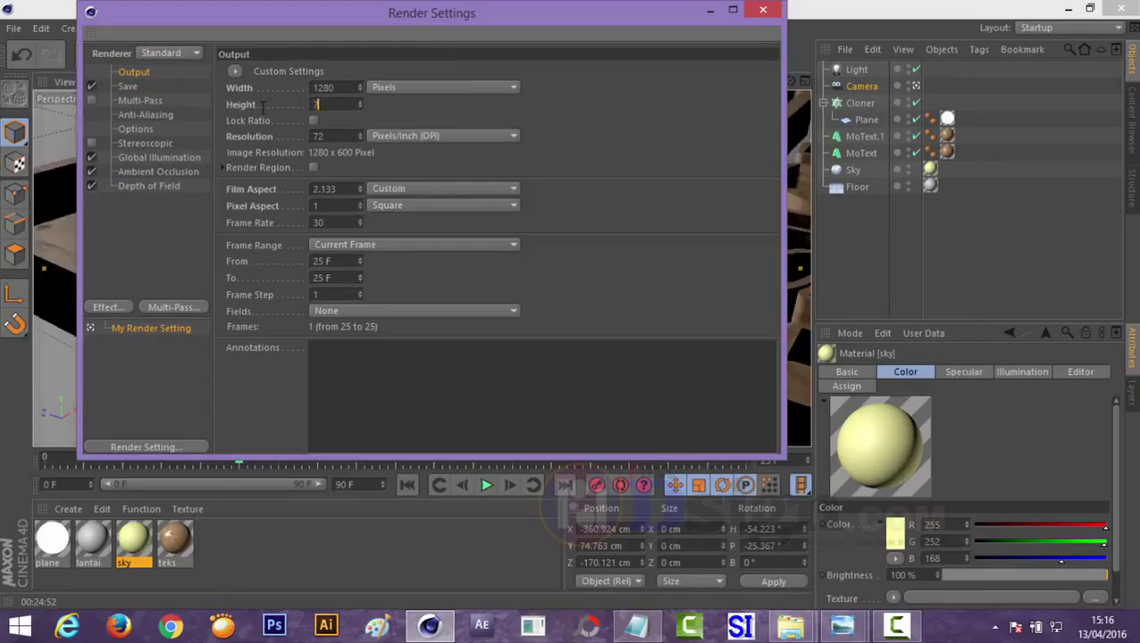
key("Return")
left_click(139, 160)
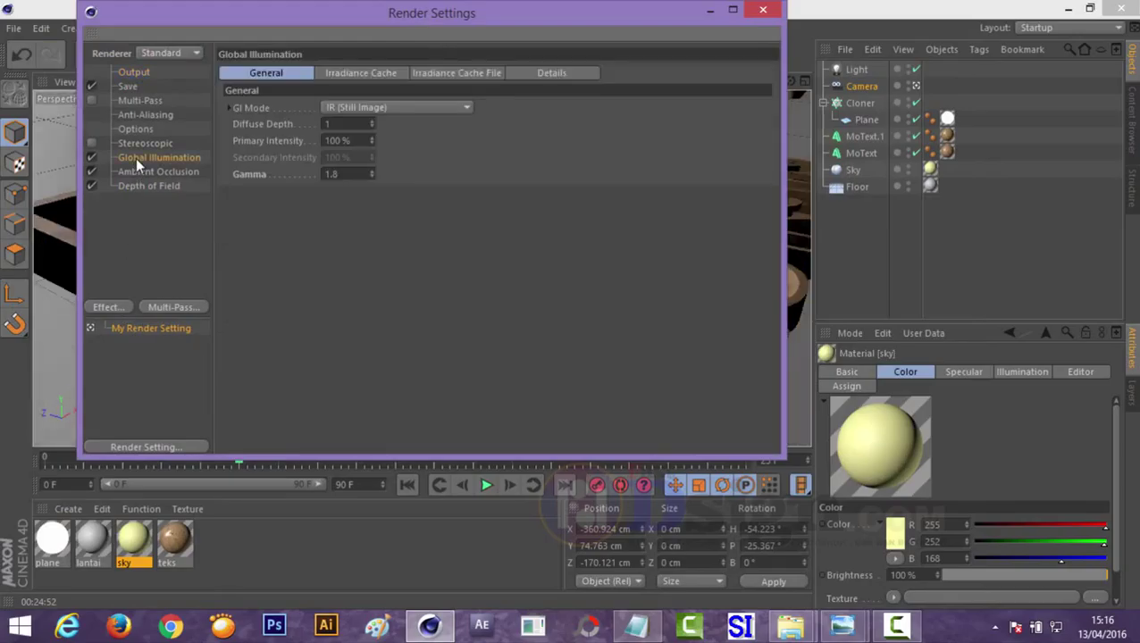
left_click(147, 173)
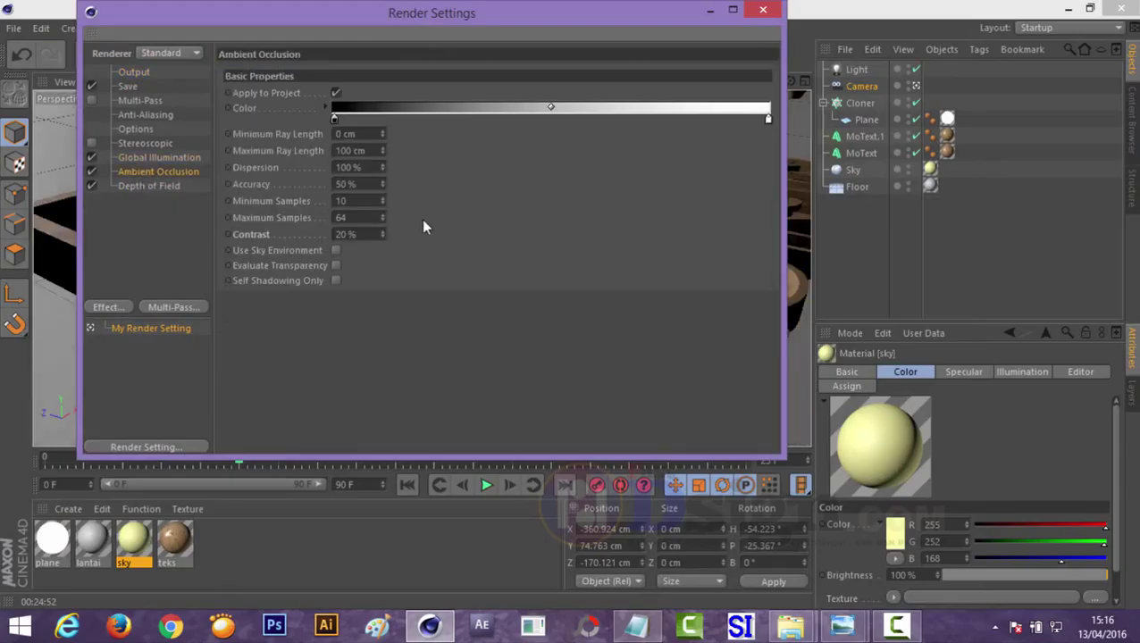
Make the sky material a pale light blue and turn off its specular shine
left_click(764, 11)
double_click(134, 540)
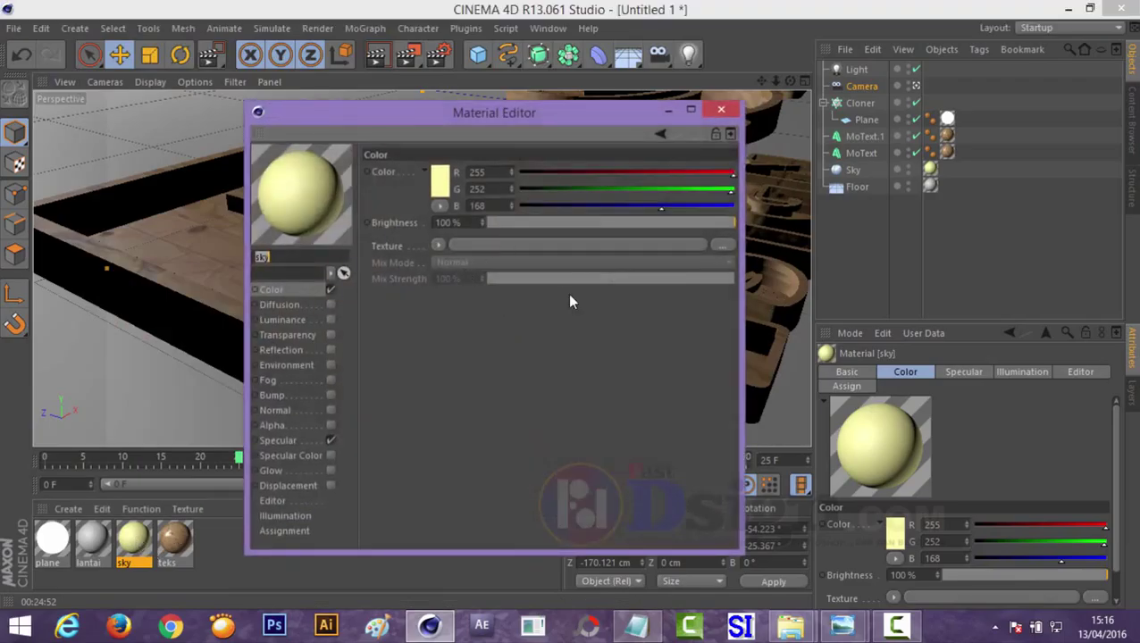
left_click(439, 181)
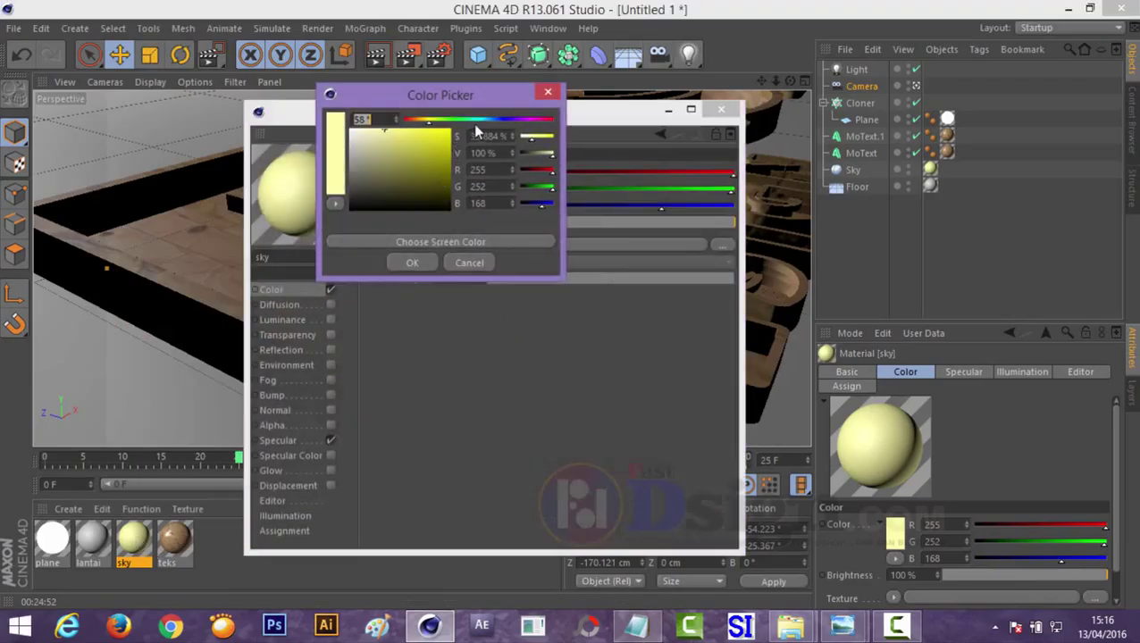
left_click(498, 120)
left_click_drag(498, 124, 498, 122)
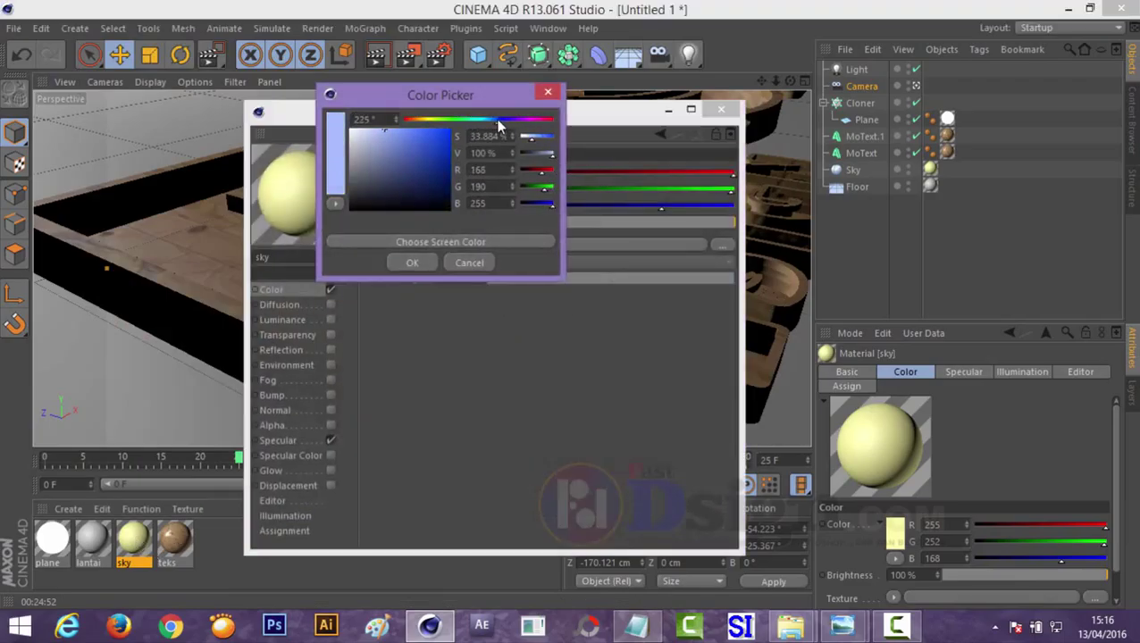
left_click(368, 132)
key("Return")
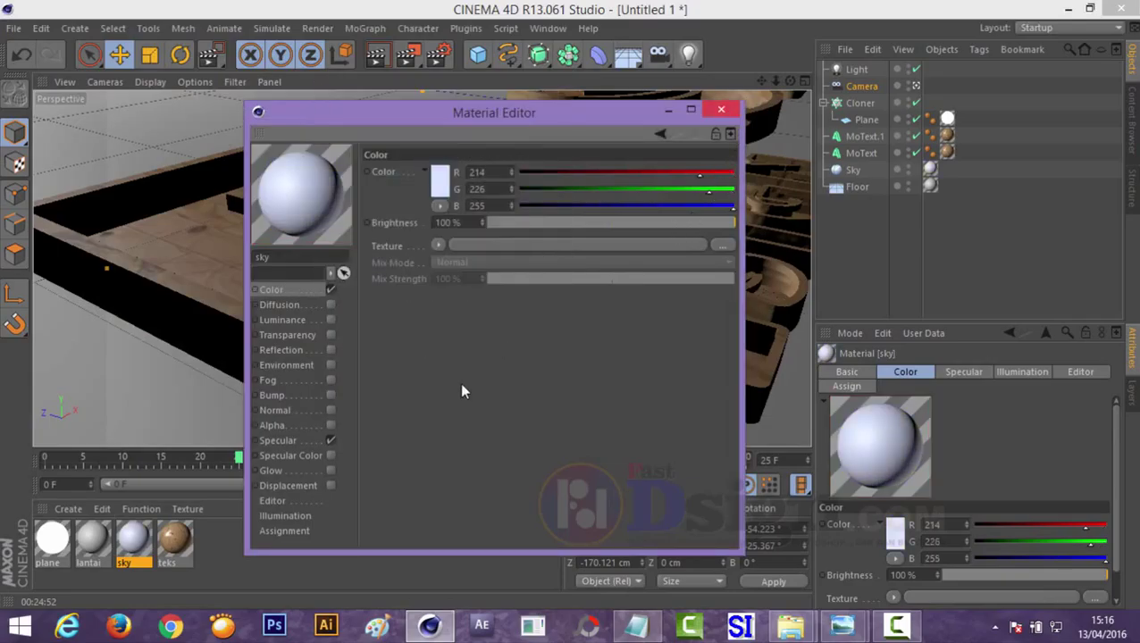
left_click(332, 441)
left_click(721, 109)
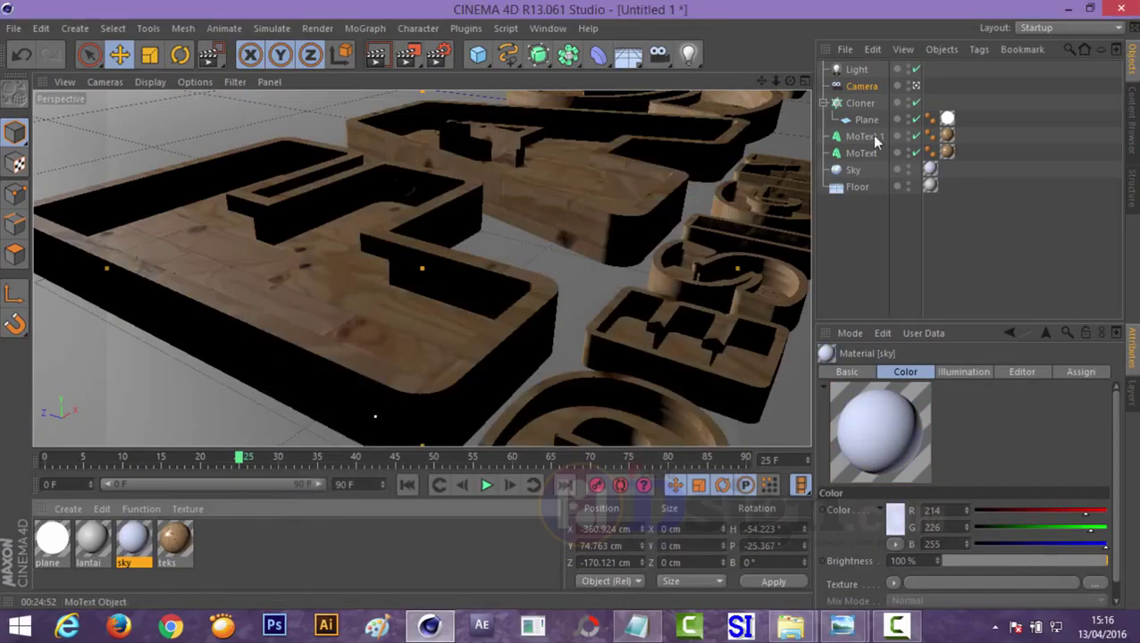
Reframe the viewport closer to the letters and render the scene to the Picture Viewer
mouse_move(777, 85)
left_mouse_down()
mouse_move(778, 108)
mouse_move(769, 82)
mouse_move(707, 149)
left_mouse_up()
left_click(708, 149)
left_click_drag(790, 81, 421, 268)
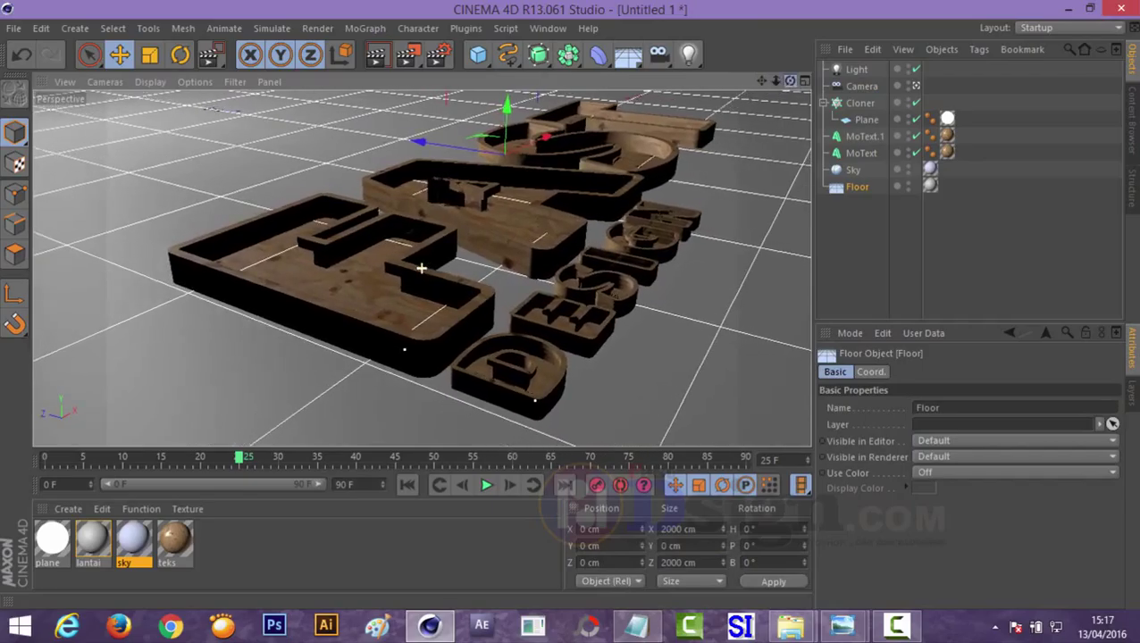
left_click_drag(776, 83, 422, 268)
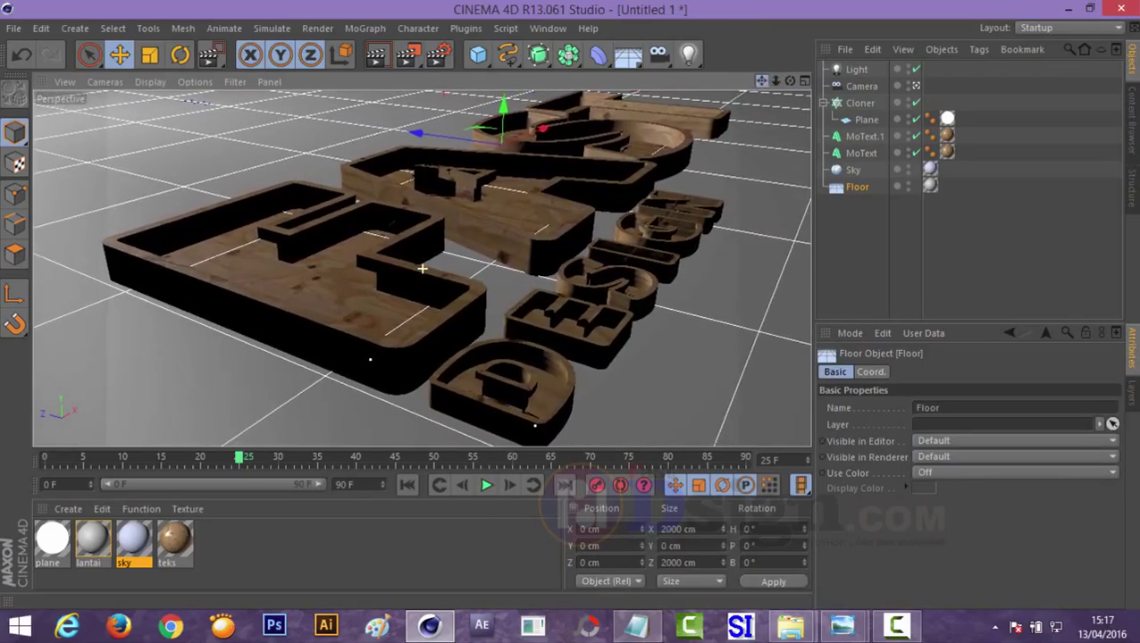
left_click_drag(422, 268, 422, 268)
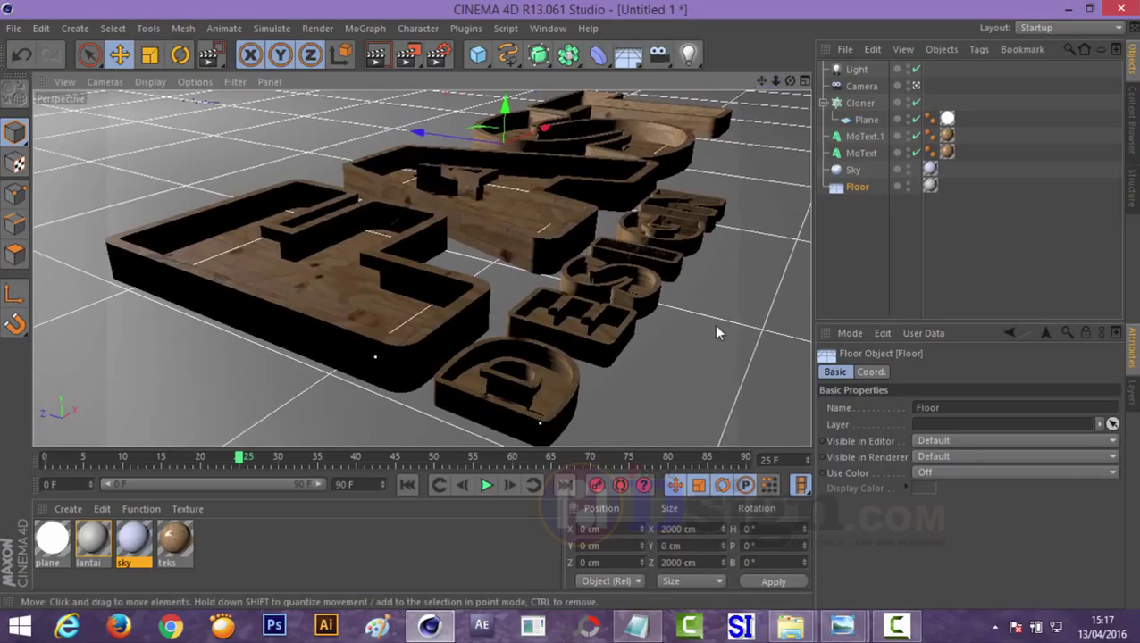
left_click(407, 55)
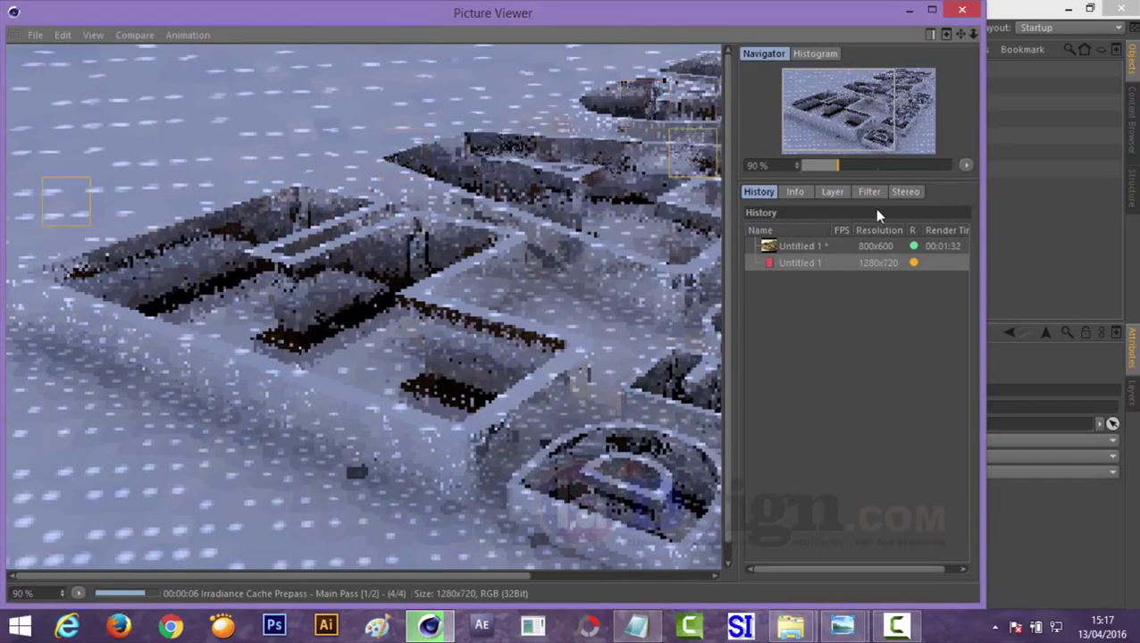
Zoom out in the Picture Viewer to see the whole 1280x720 image while it finishes rendering
left_click_drag(833, 165, 831, 165)
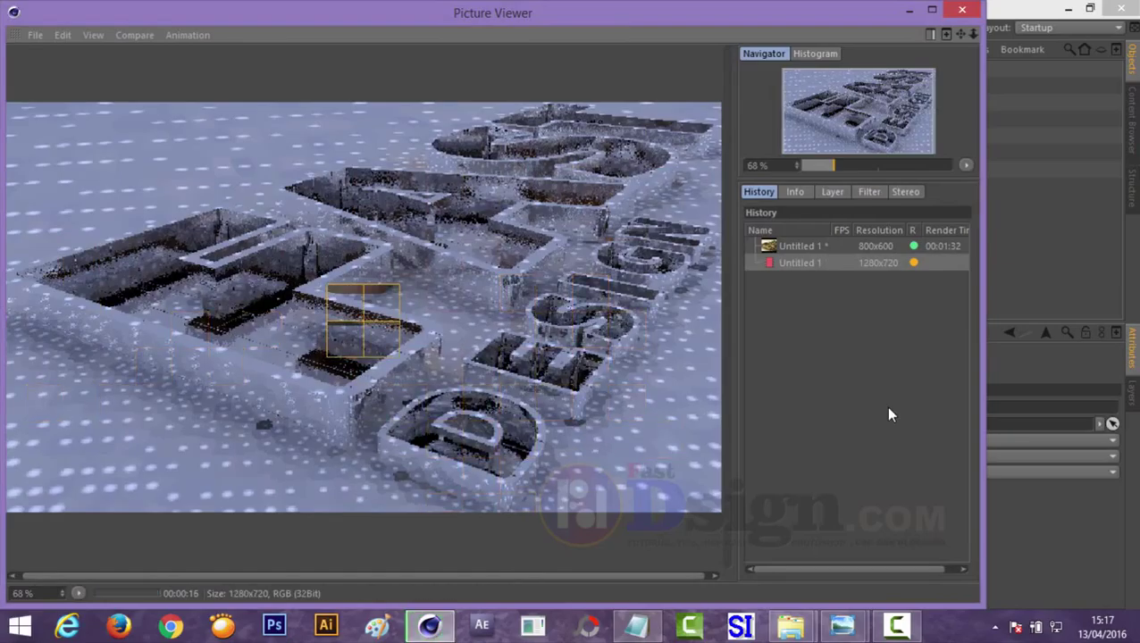
left_click(794, 167)
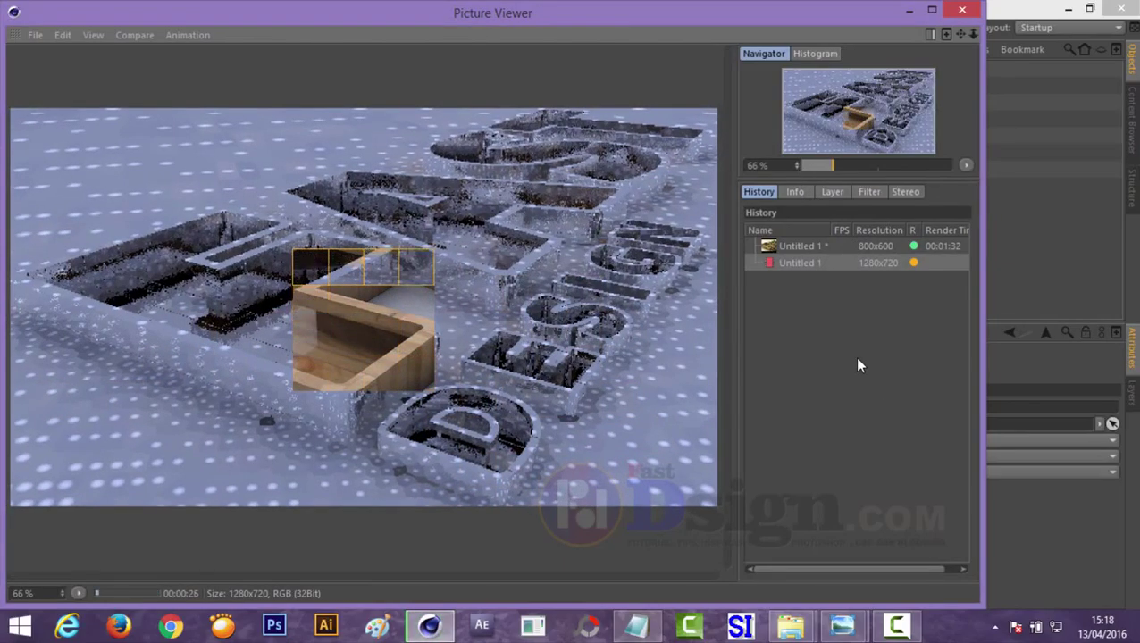